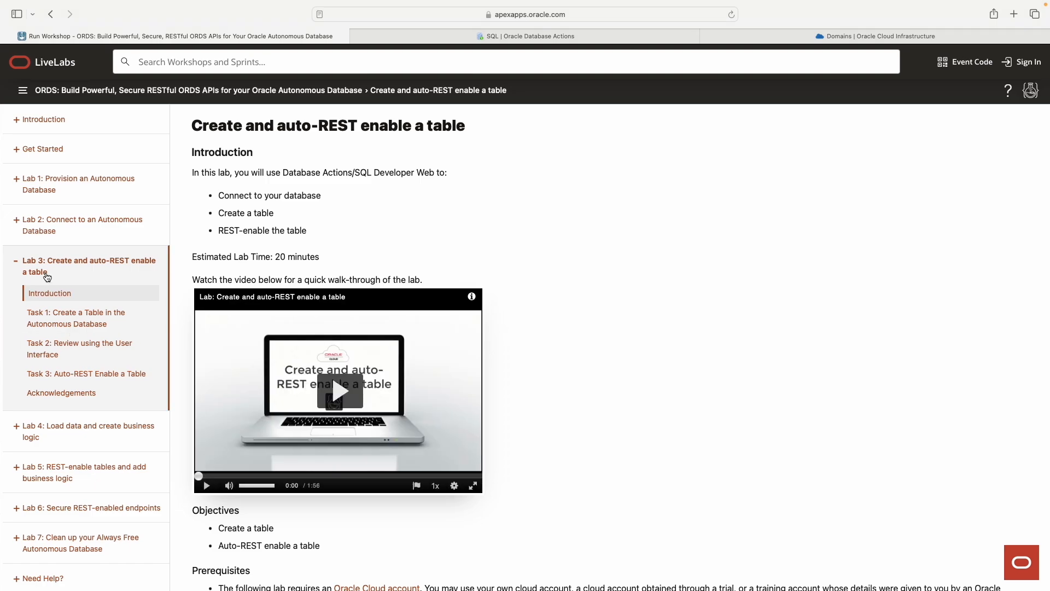
Step: Expand all tasks of Lab 3 in the workshop guide and read how Task 1 reaches the SQL Worksheet
scroll(49, 268, down, 1)
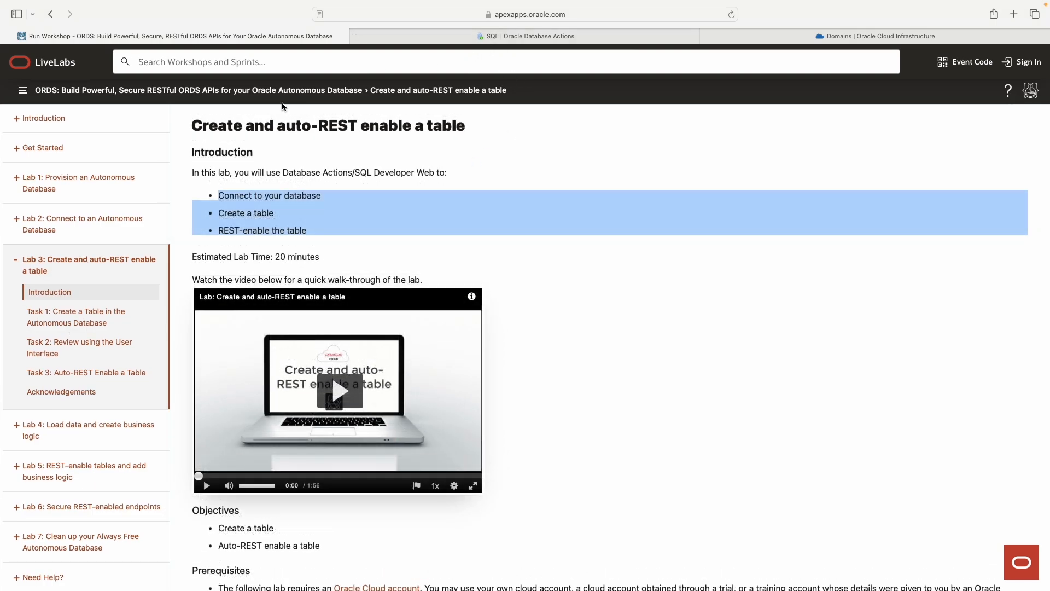
scroll(288, 235, down, 6)
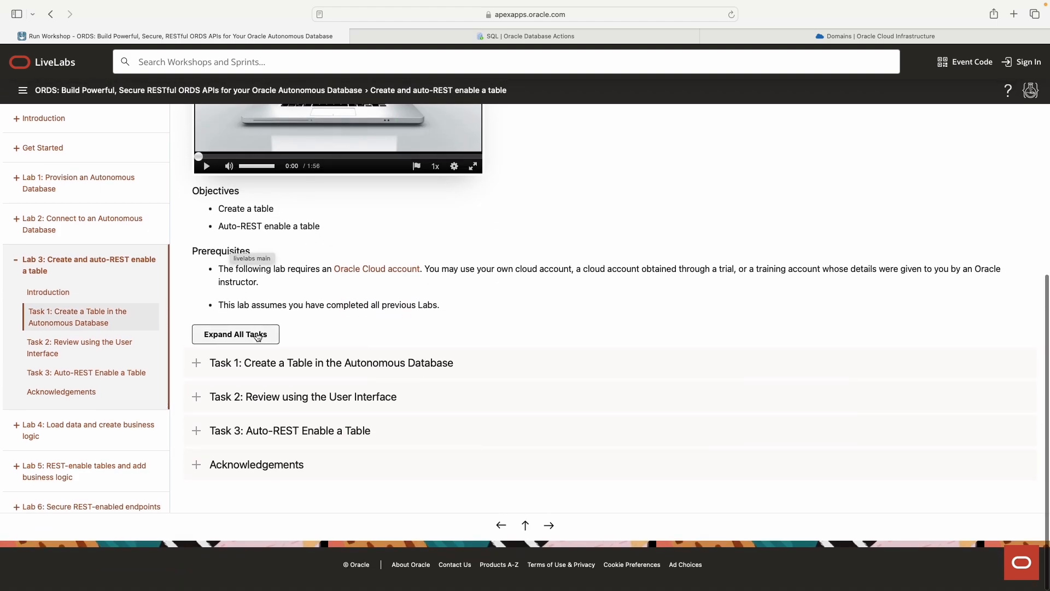
click(234, 334)
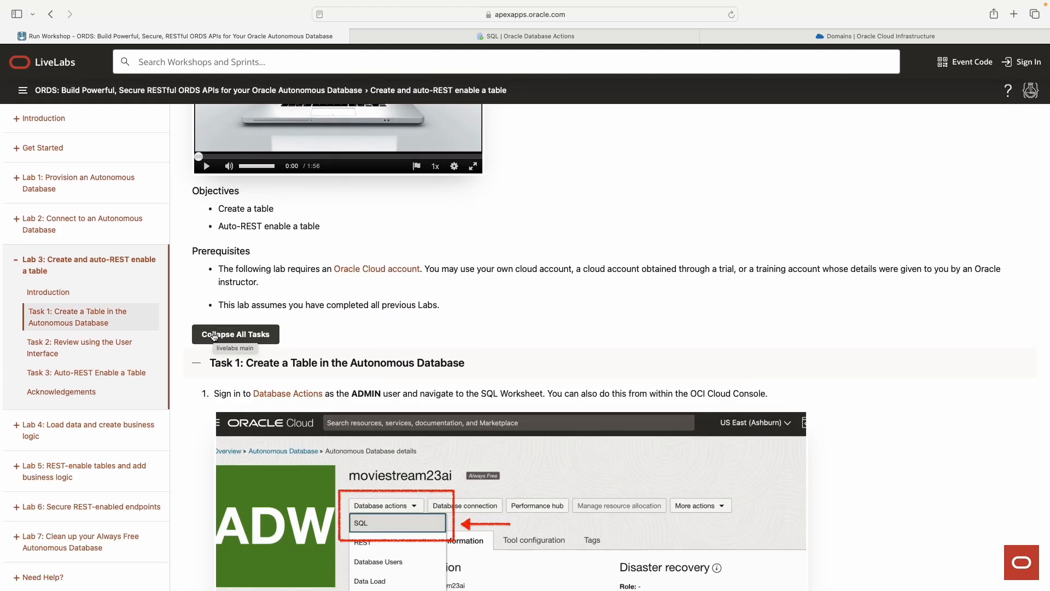
scroll(225, 335, down, 5)
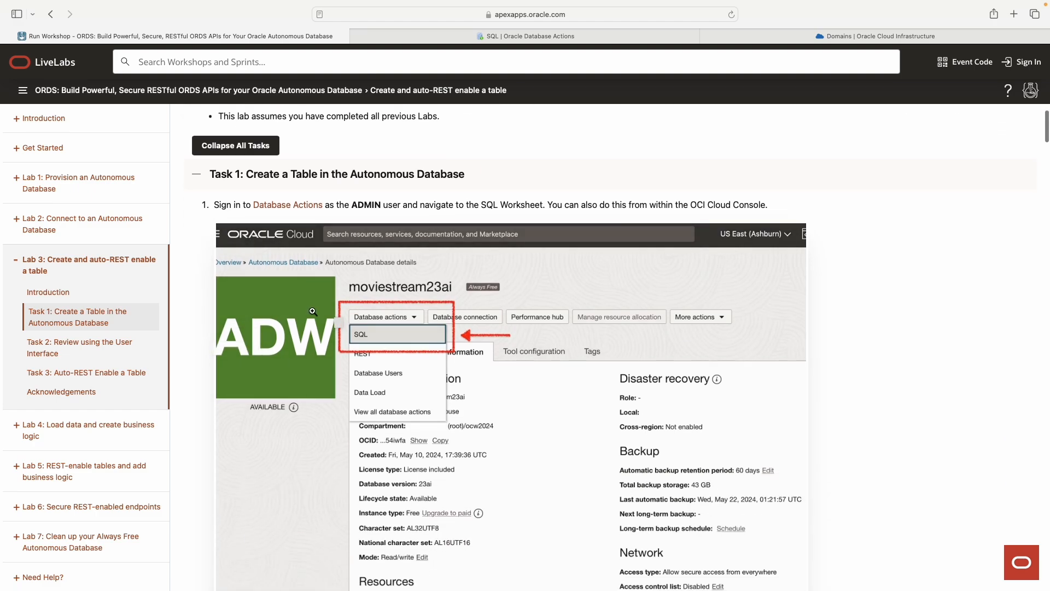
scroll(313, 311, down, 1)
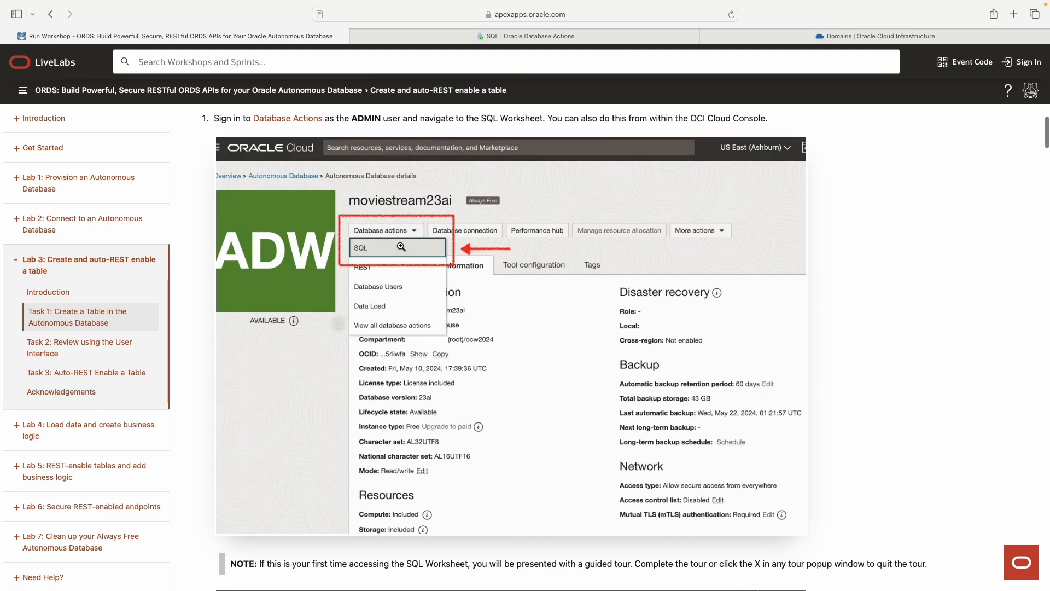
Step: Switch to the Oracle Cloud console, open the Autonomous Database list under Oracle Database, and check the available compartments
click(862, 32)
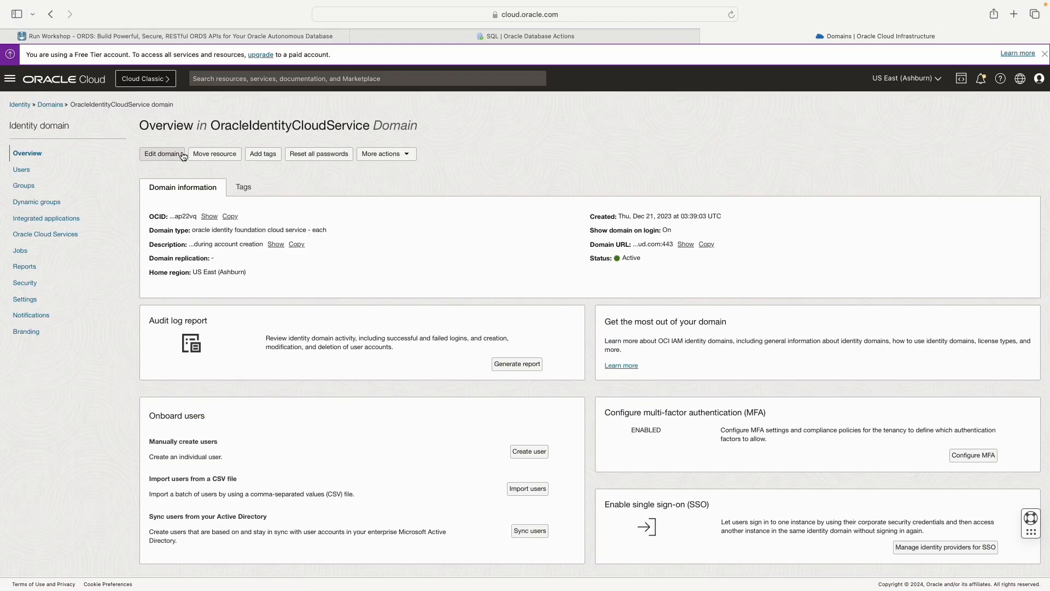
click(10, 78)
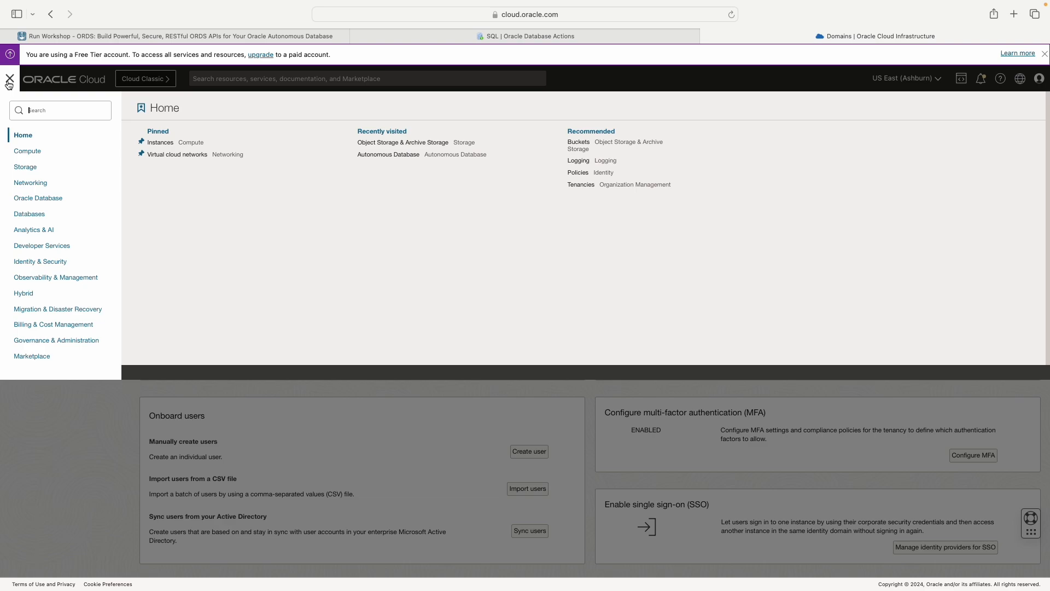
click(39, 198)
click(182, 150)
click(99, 366)
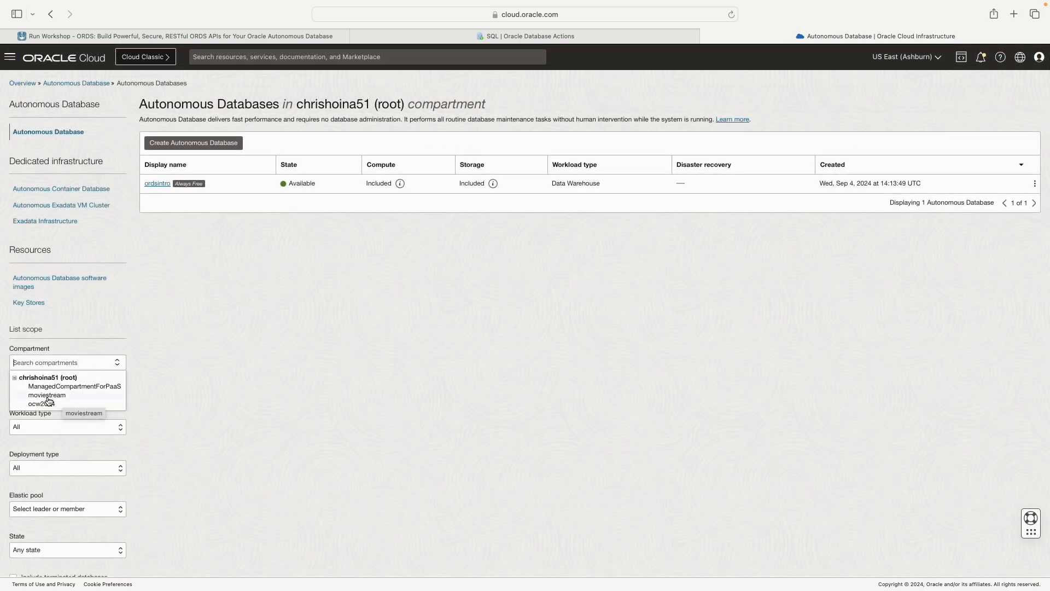
click(160, 306)
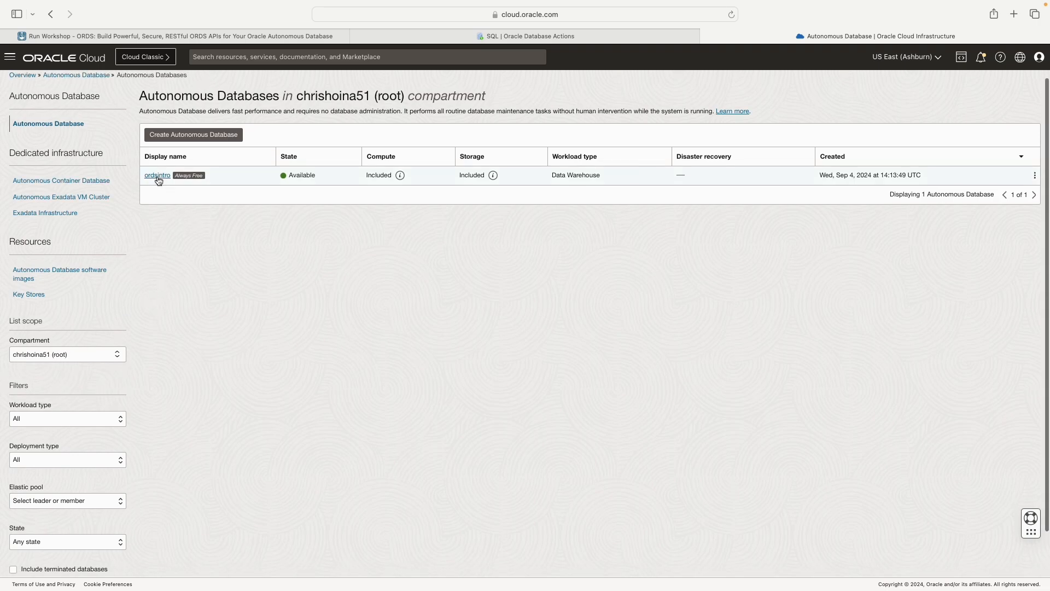
Step: Open the ordsintro database's details, show its database actions, and switch to the already open SQL worksheet
click(156, 175)
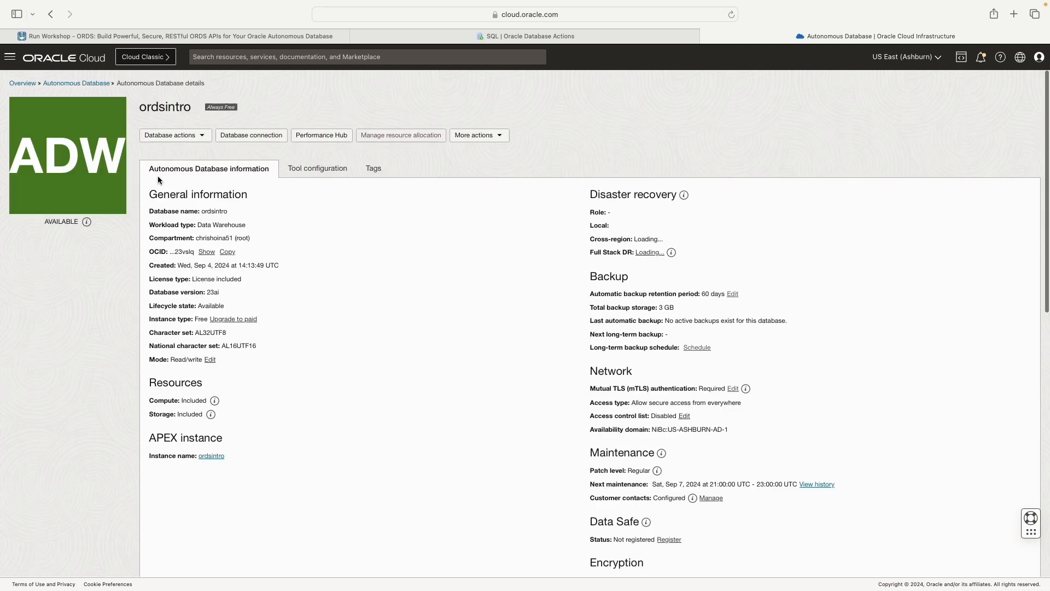
click(202, 138)
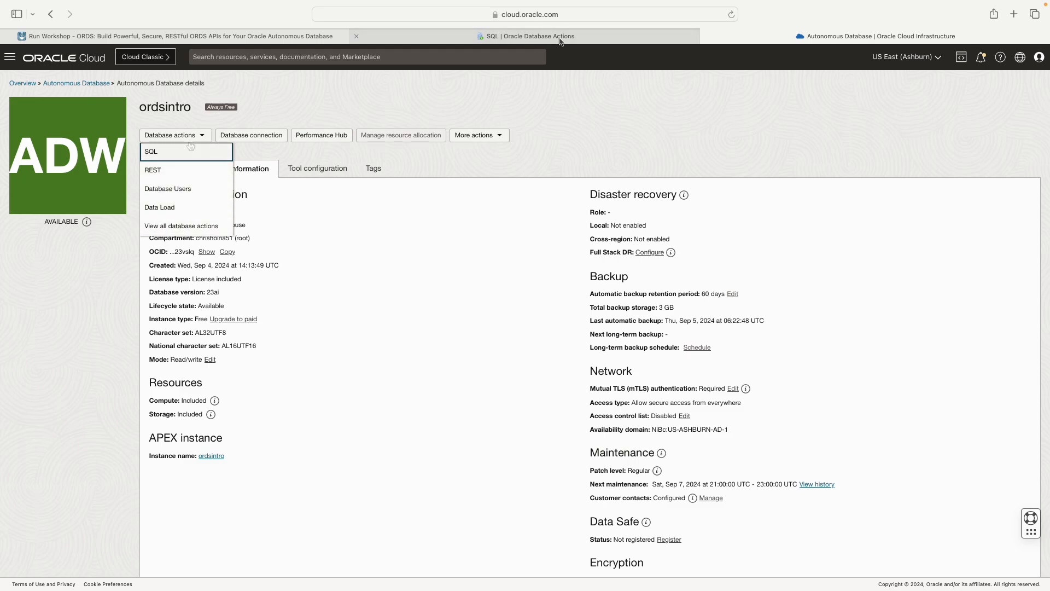
click(490, 38)
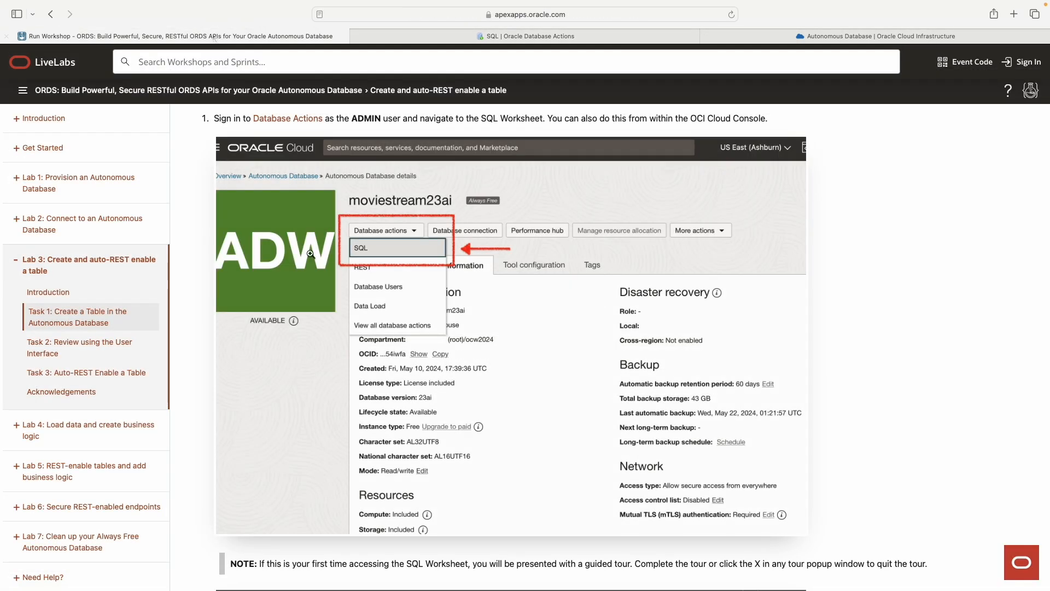
Step: Return to the Lab 3 guide and read Task 1's instruction on saving the CSV file locally
scroll(384, 249, down, 10)
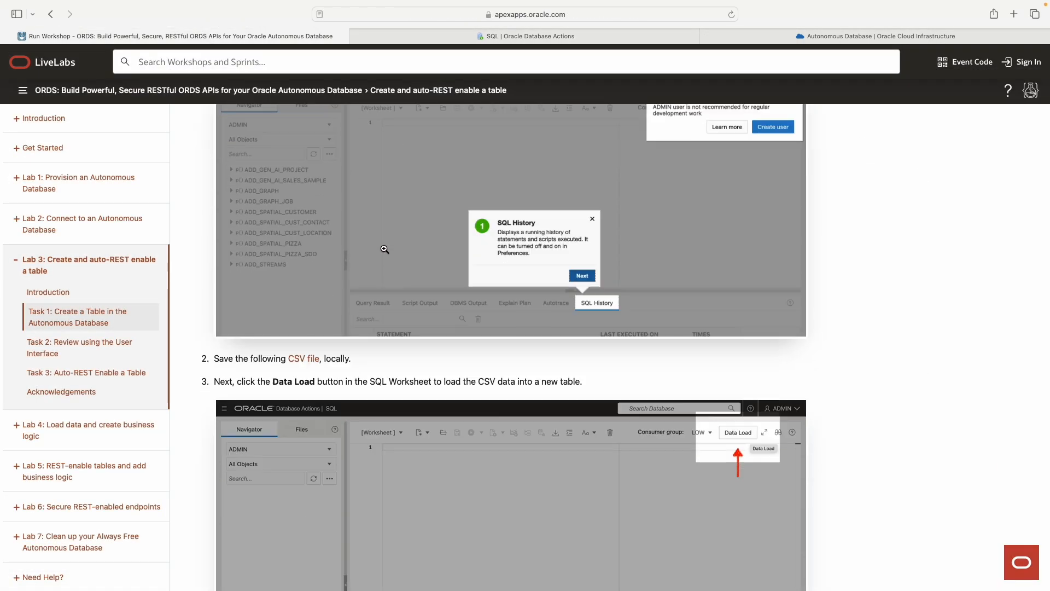
scroll(385, 249, down, 15)
scroll(385, 249, up, 10)
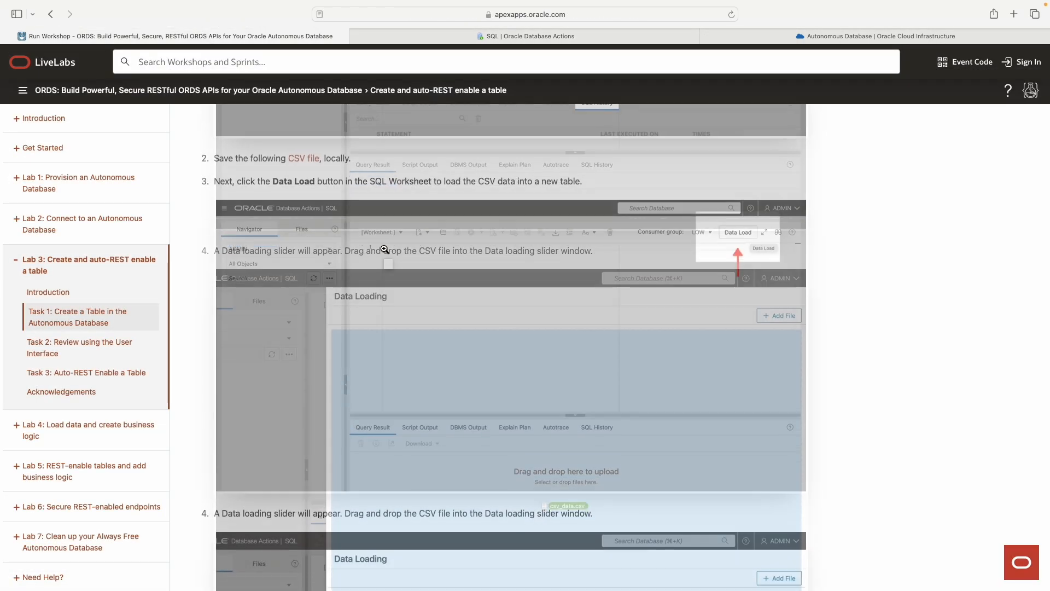
scroll(385, 249, up, 5)
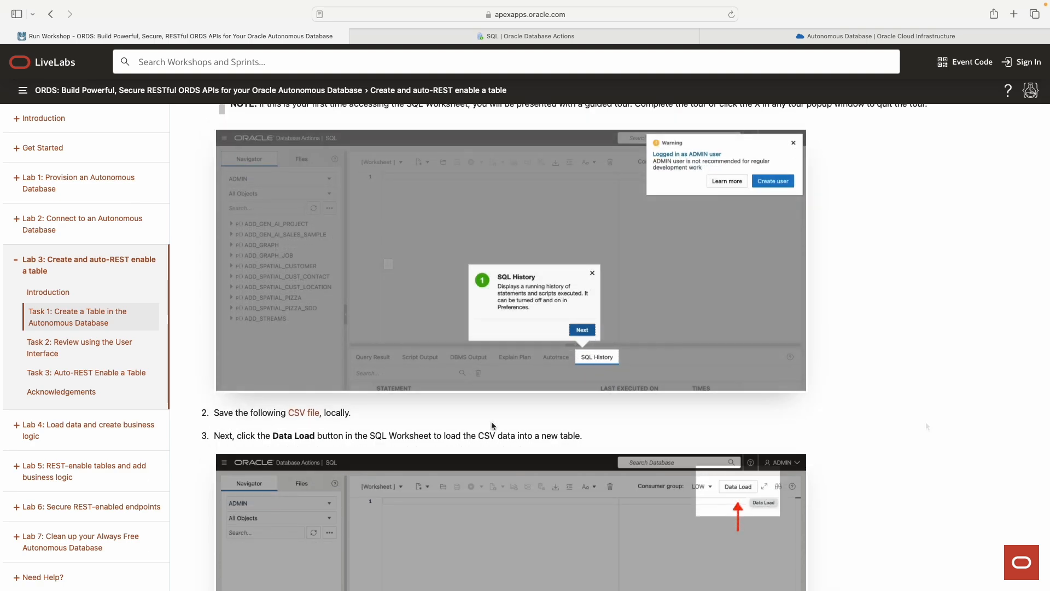
drag(217, 414, 356, 410)
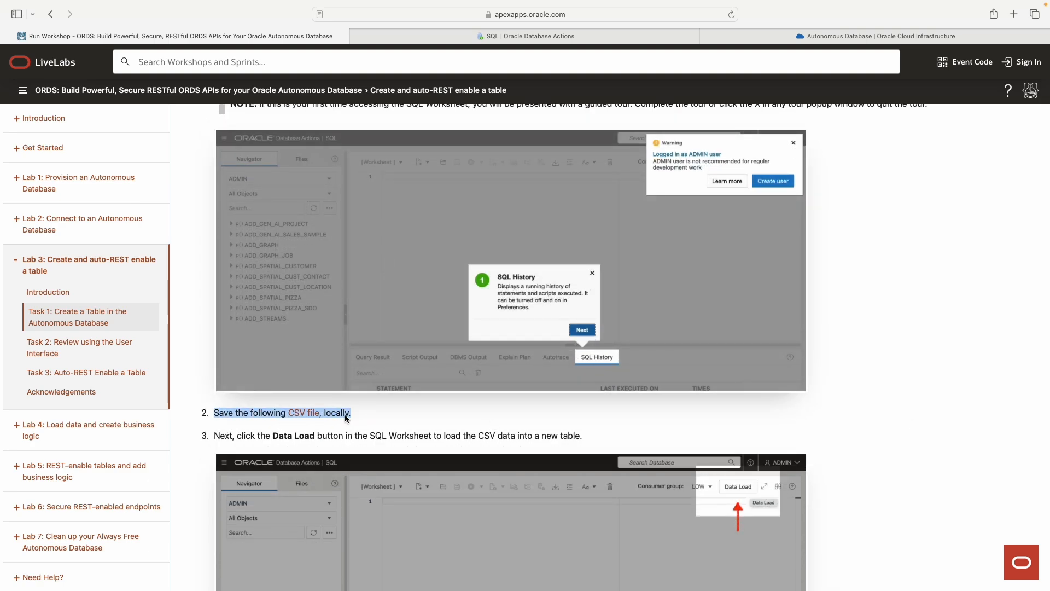
click(270, 411)
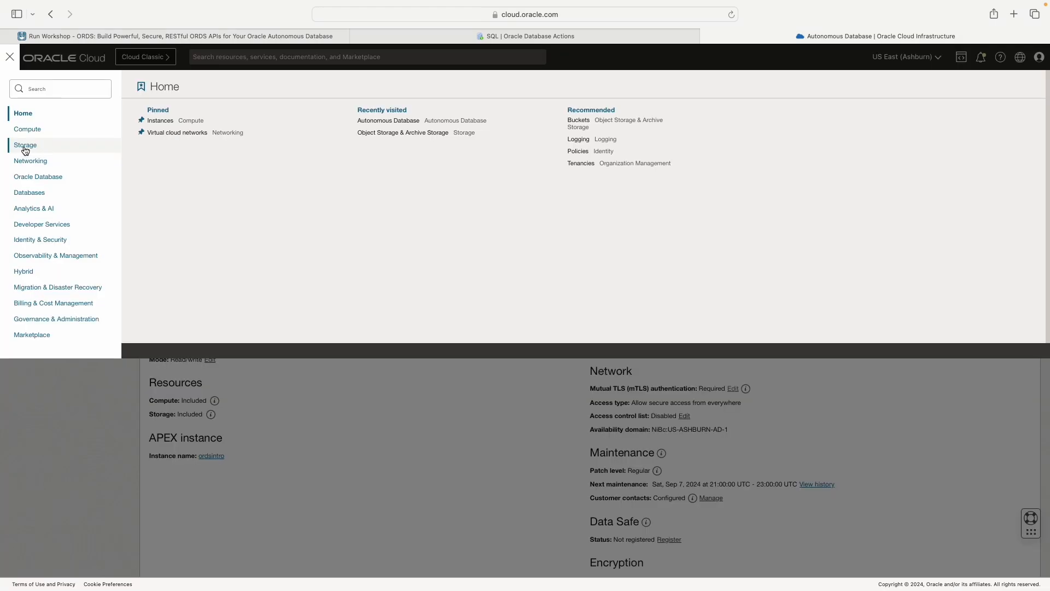
Step: View the storage buckets in Oracle Cloud, and download the CSV file linked in Task 1, allowing downloads from oracle-livelabs.github.io
click(25, 145)
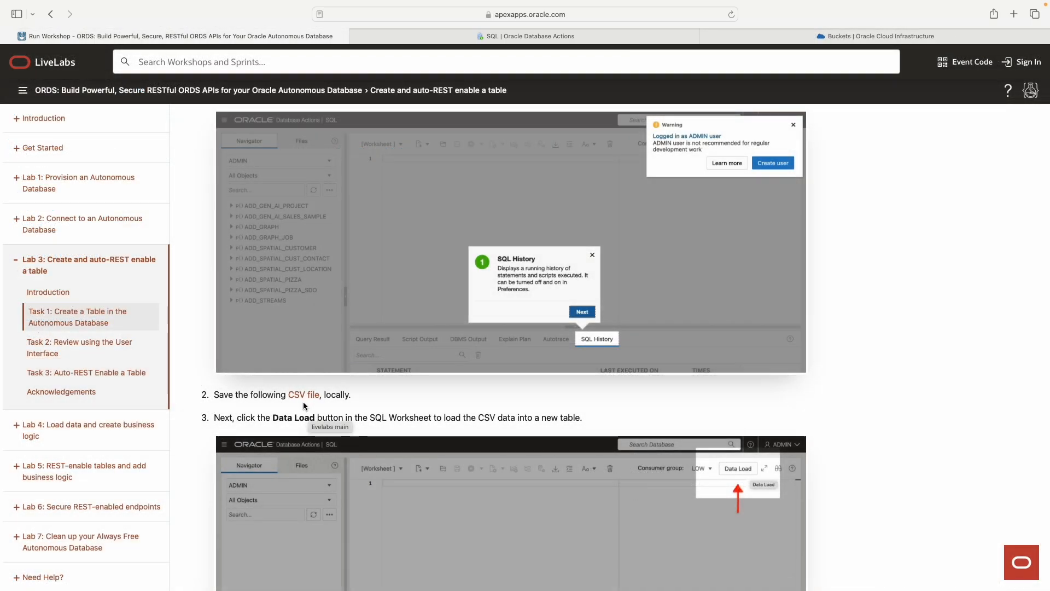
click(303, 401)
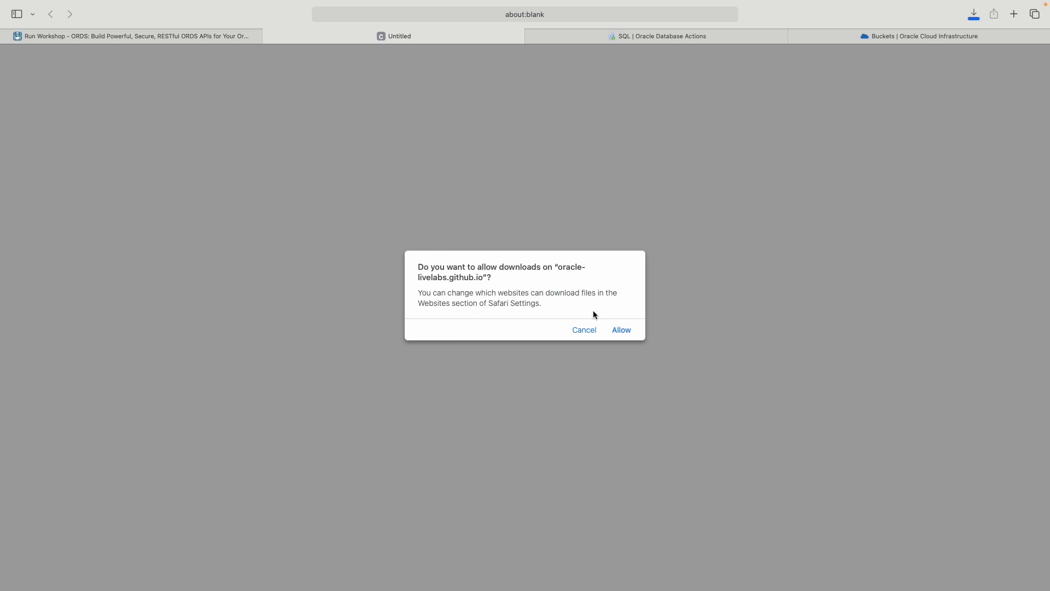
click(620, 331)
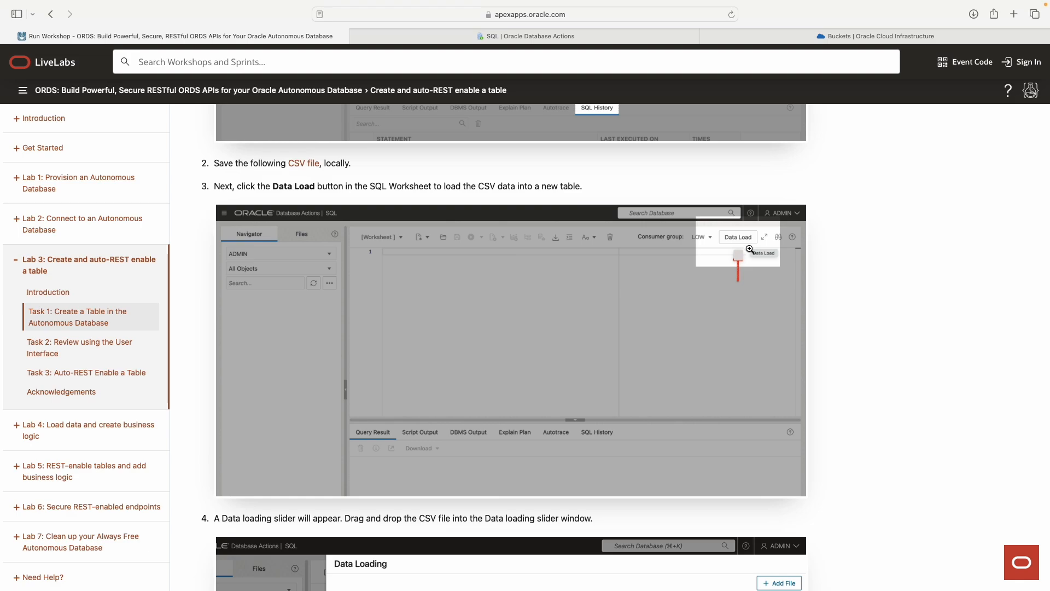
Step: Read the guide's data loading steps and open Data Load in the SQL worksheet
scroll(768, 251, down, 1)
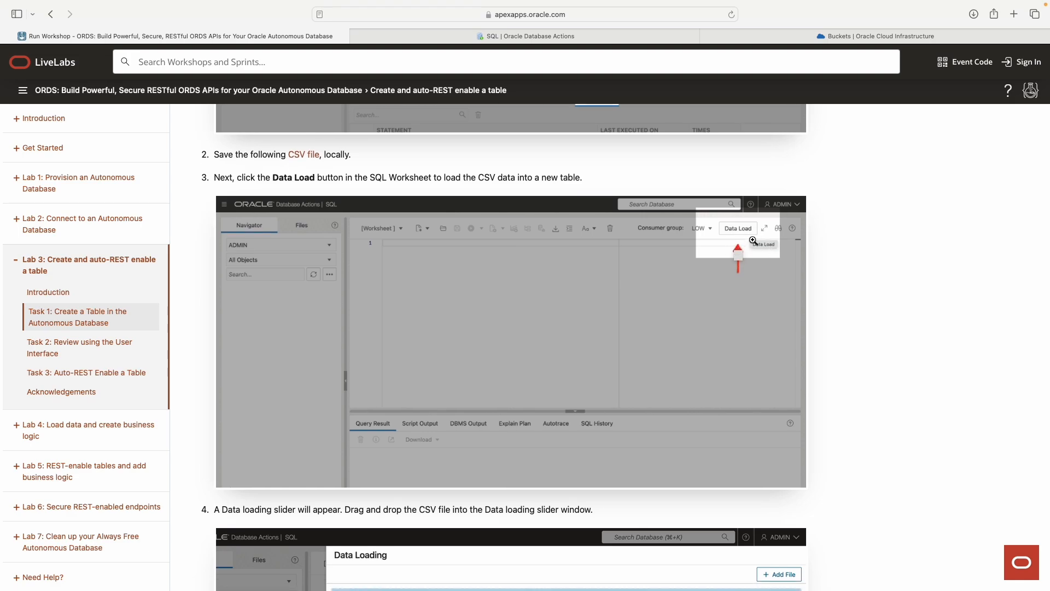
scroll(916, 250, down, 1)
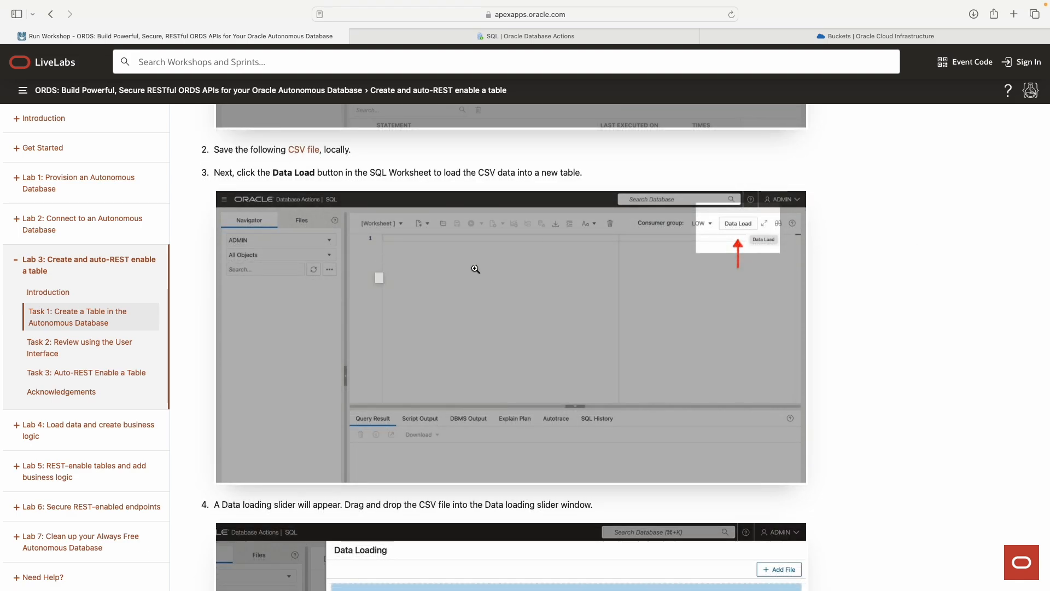
scroll(312, 229, down, 10)
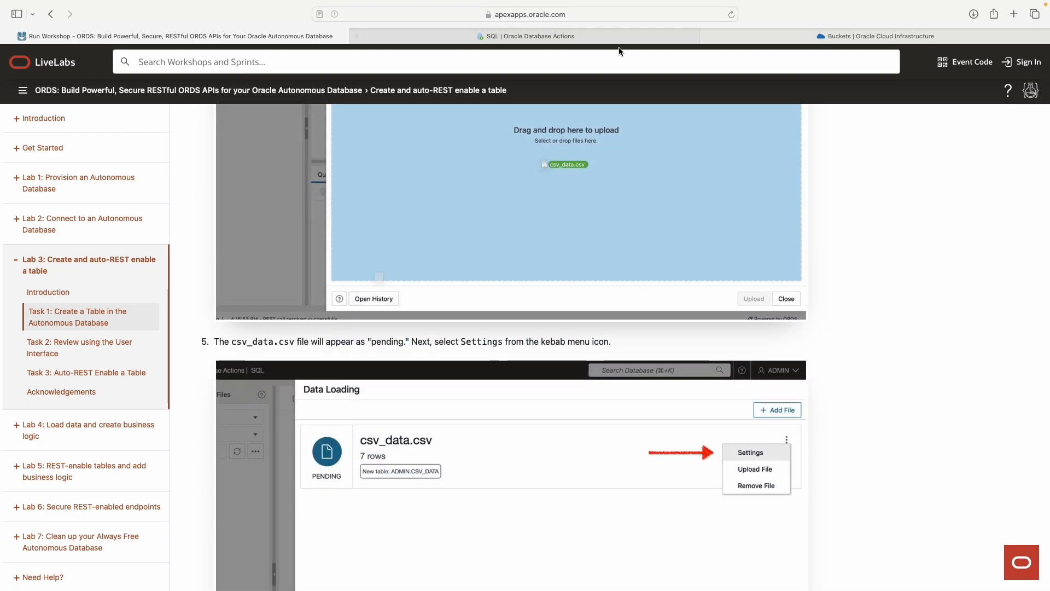
click(648, 36)
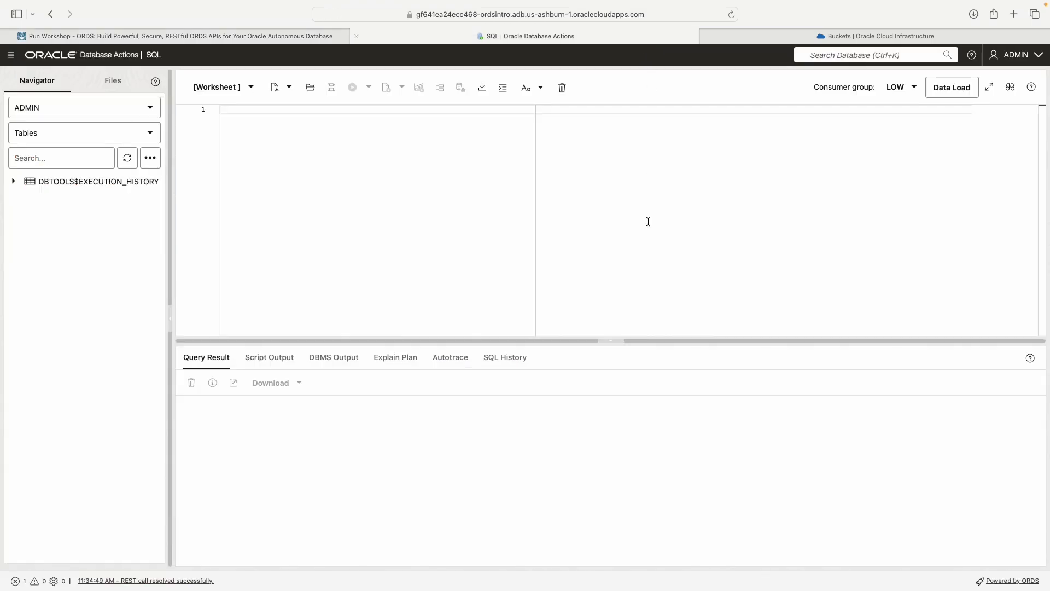
click(914, 90)
click(910, 94)
click(955, 97)
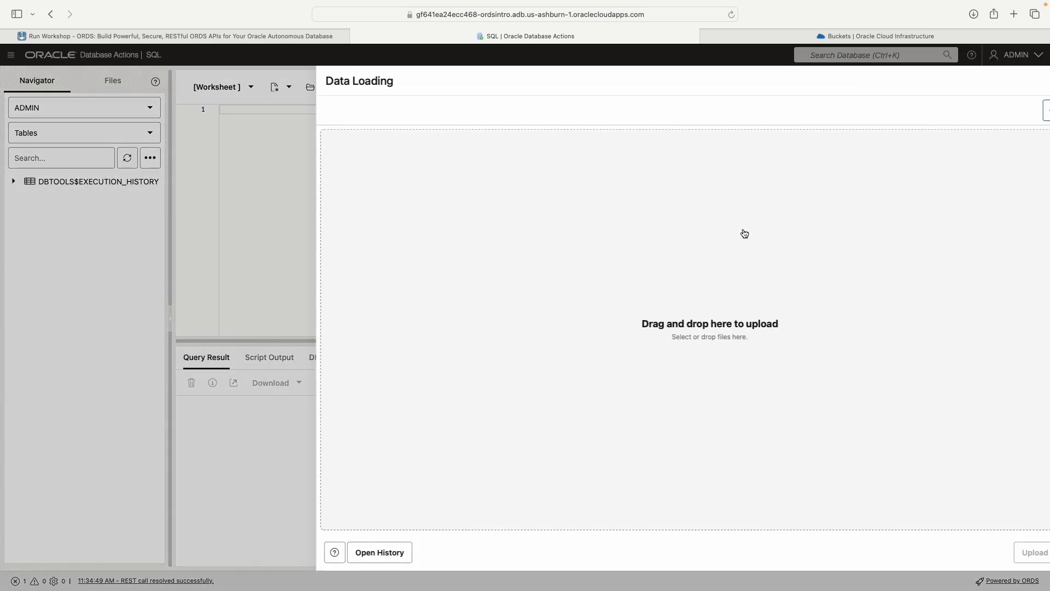
Step: Add the csv_data.csv file to the data load and open its settings
click(1001, 115)
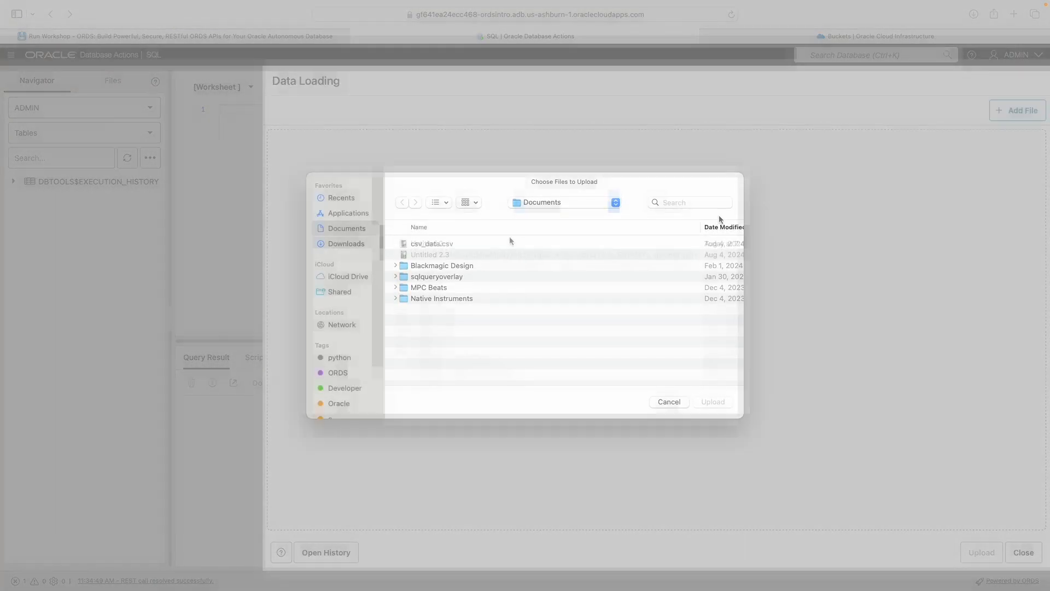
click(485, 244)
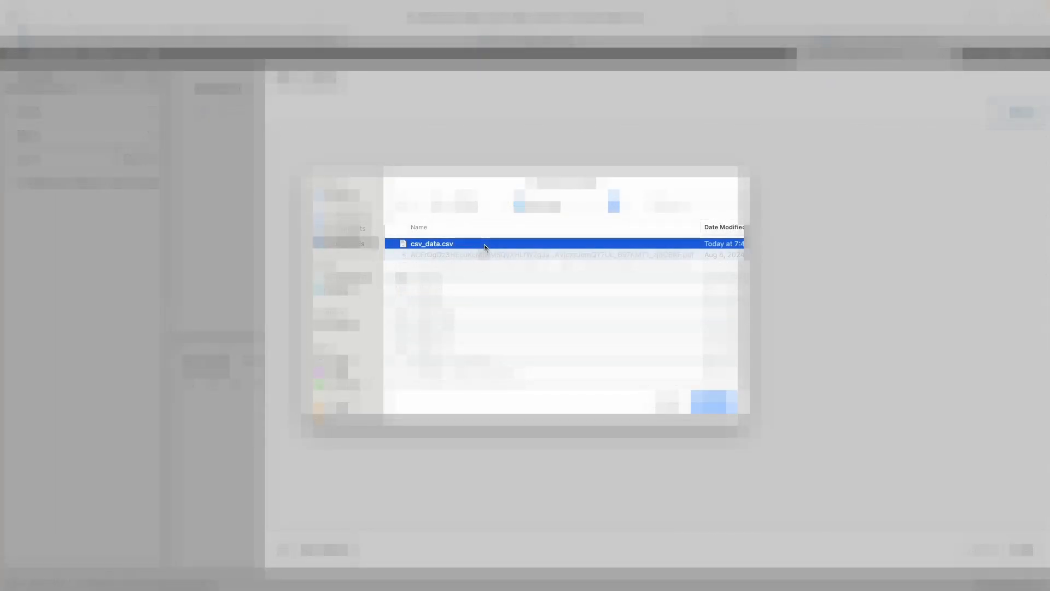
key(space)
key(space)
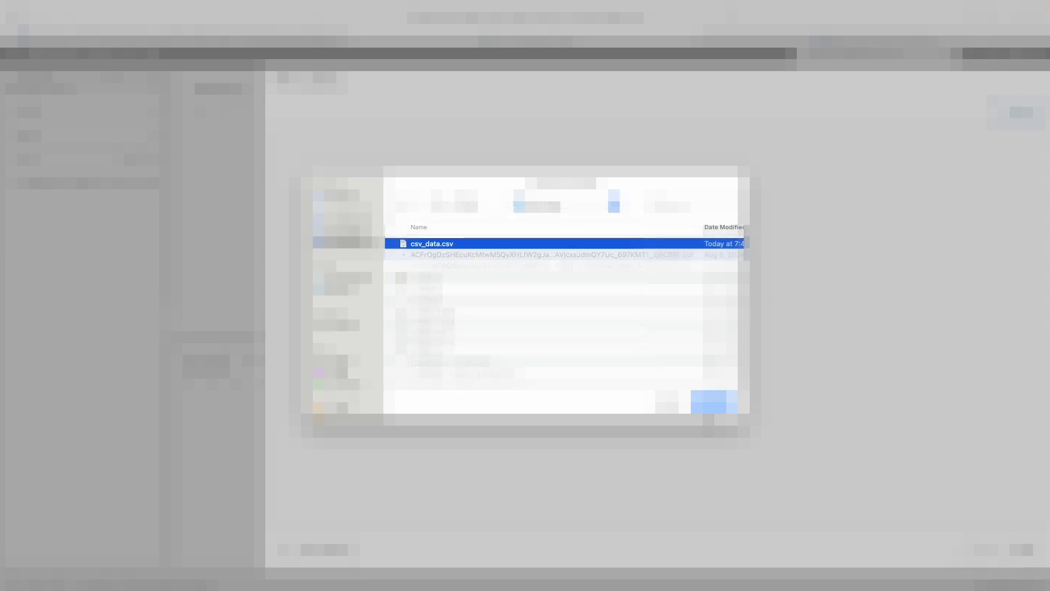
key(Return)
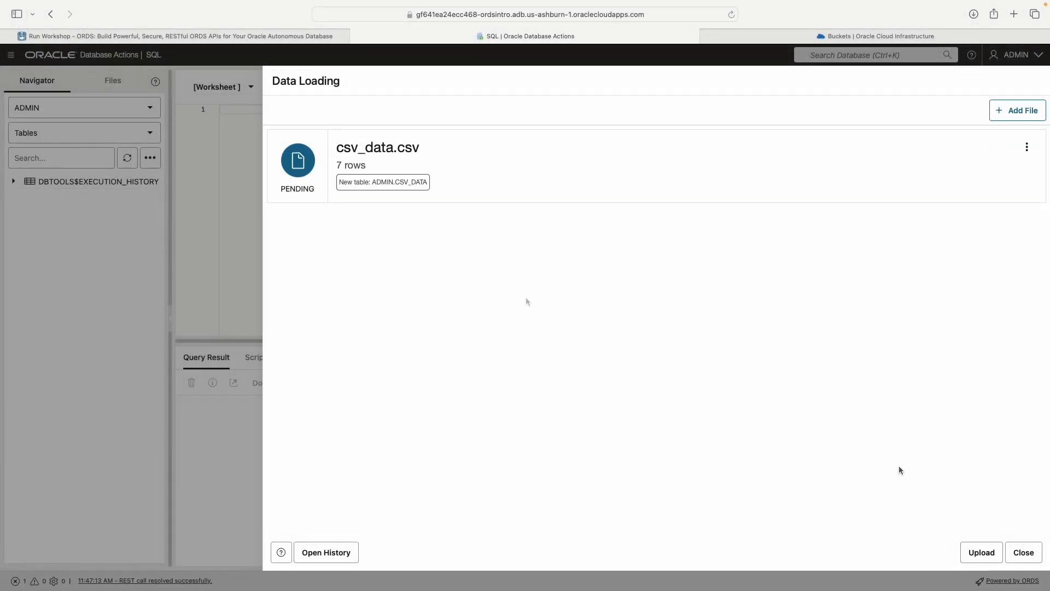
click(1027, 146)
click(978, 171)
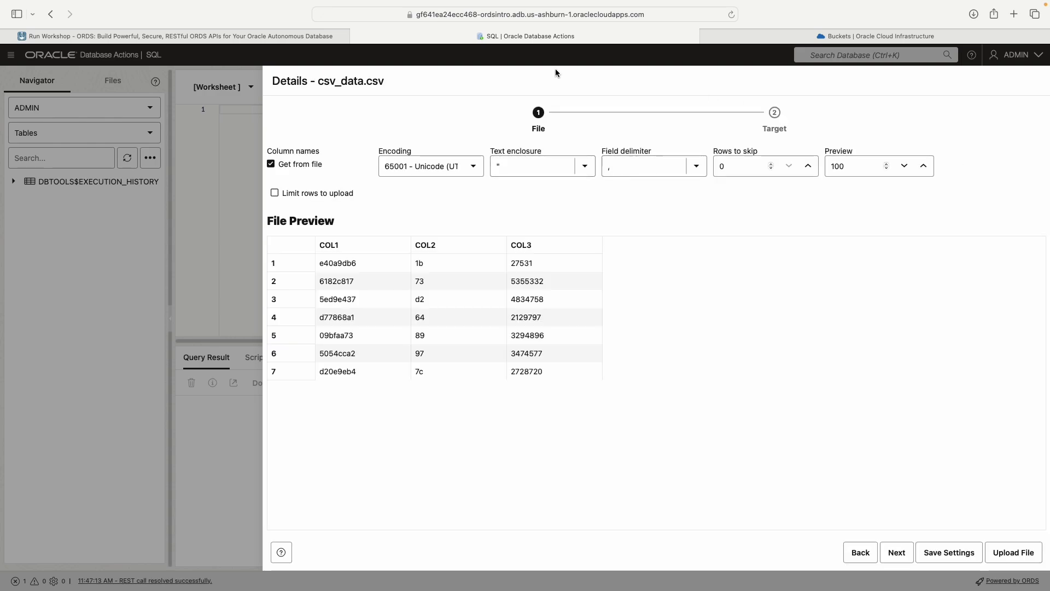
Step: Read steps 6 and 7 of Task 1 in the guide for the required file settings, table name, column names and data types
click(235, 33)
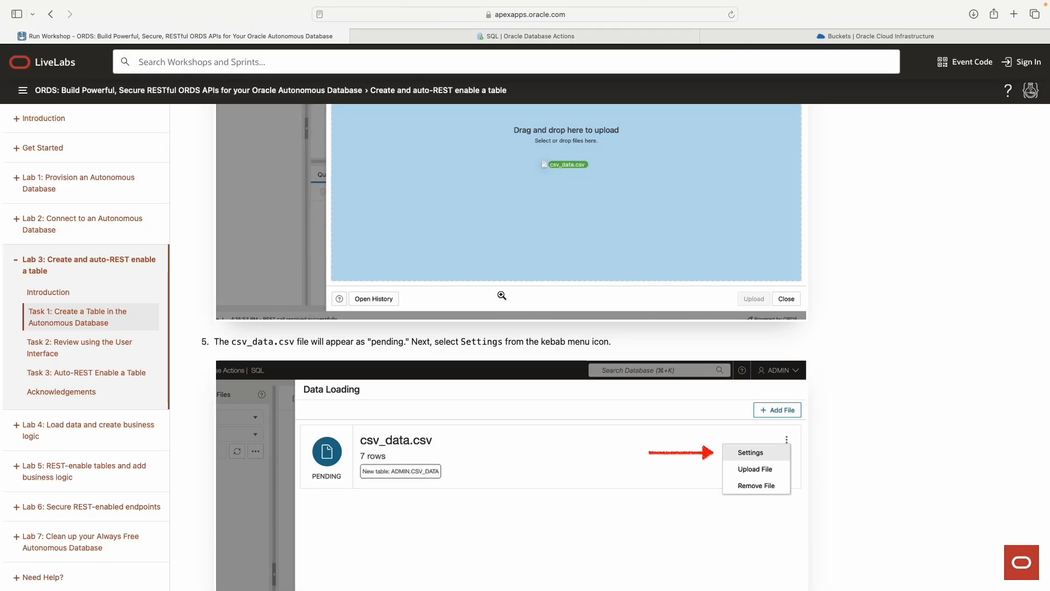
scroll(504, 297, down, 10)
scroll(505, 297, down, 5)
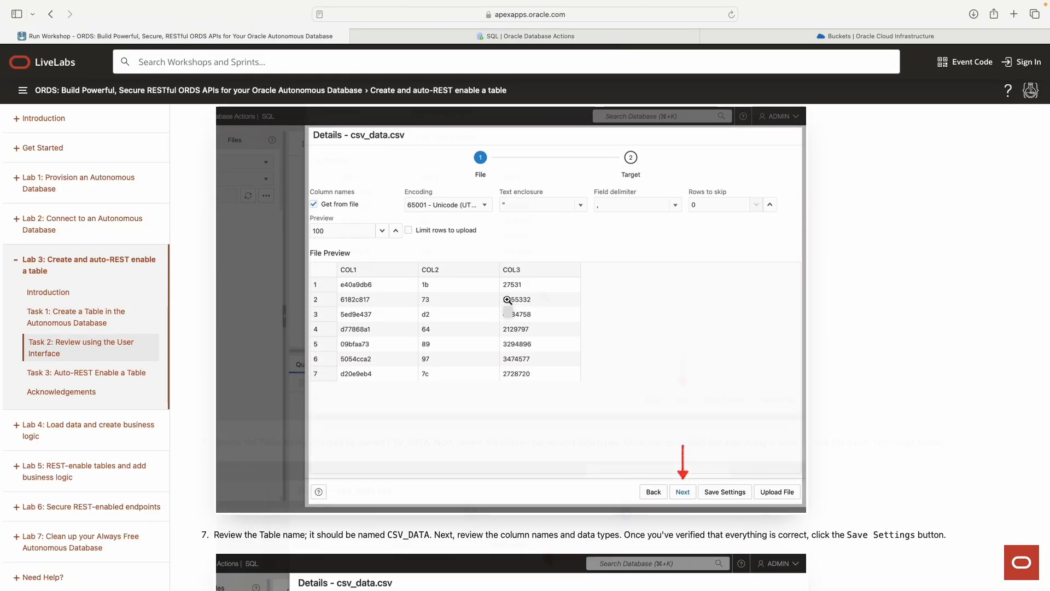
scroll(400, 195, down, 1)
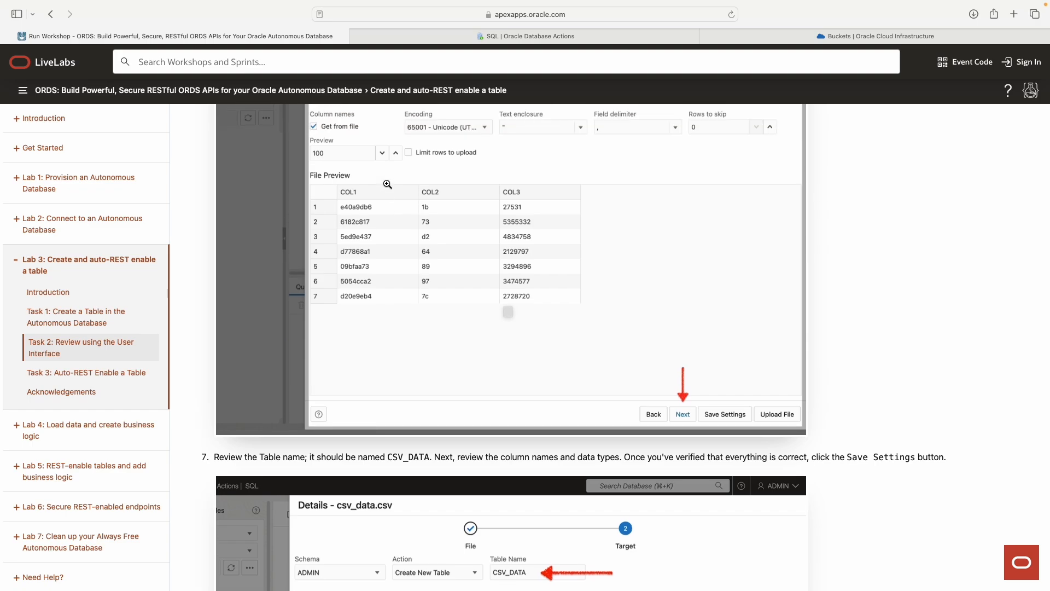
scroll(398, 215, down, 5)
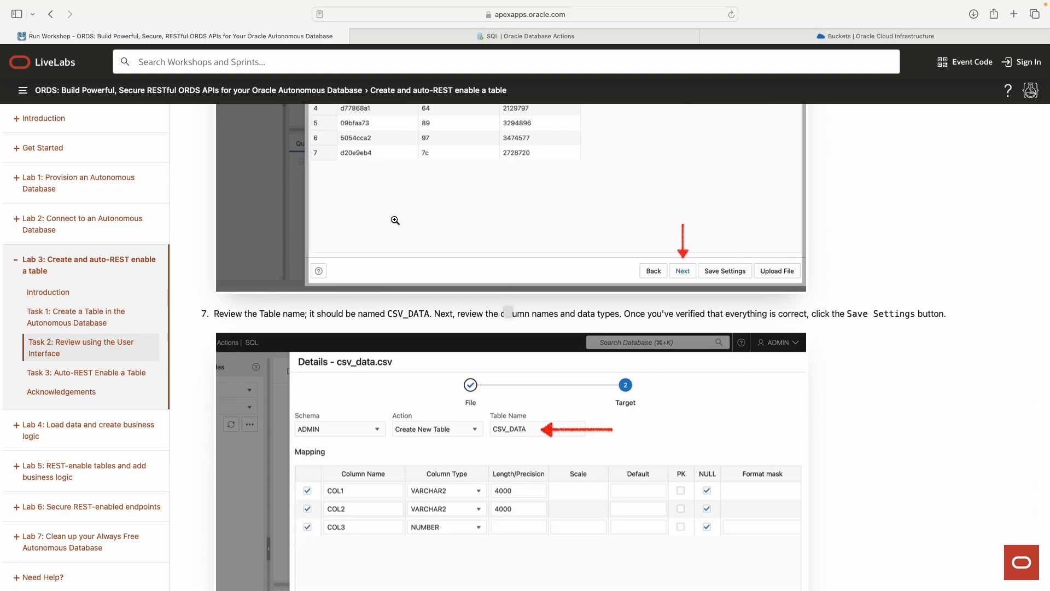
drag(387, 187, 426, 187)
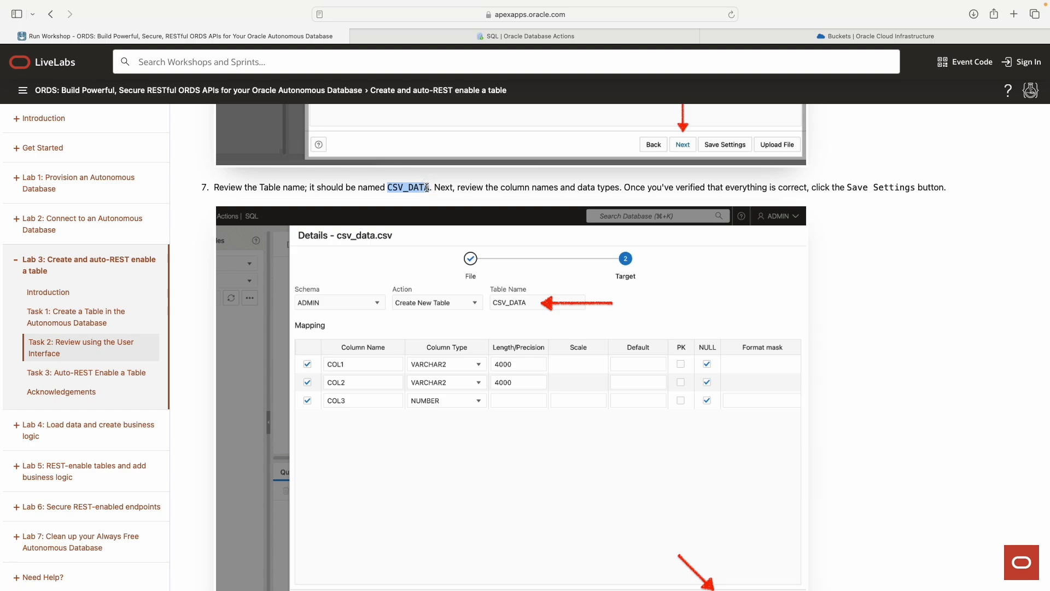
click(390, 187)
drag(386, 187, 429, 185)
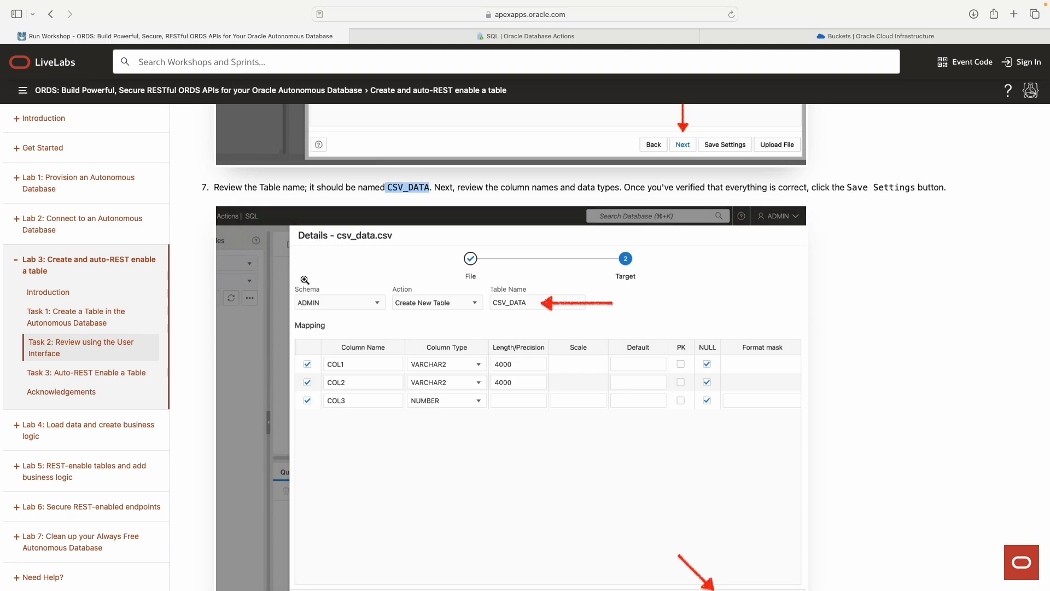
scroll(307, 272, down, 1)
drag(387, 171, 435, 171)
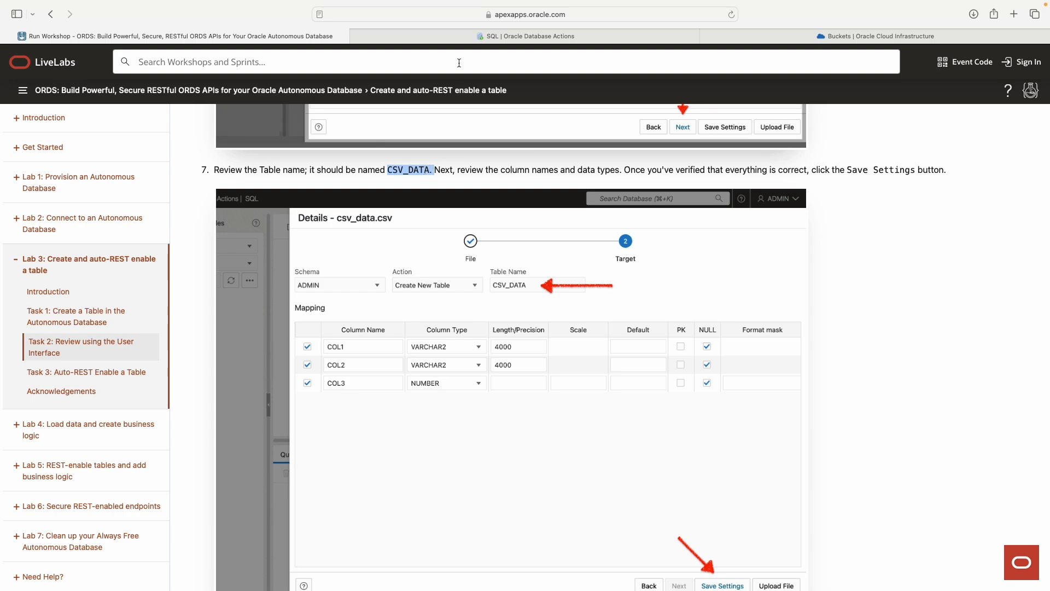
Step: Advance the csv_data.csv settings to the target mapping and compare the CSV_DATA table name and columns with step 7 of the guide
click(505, 34)
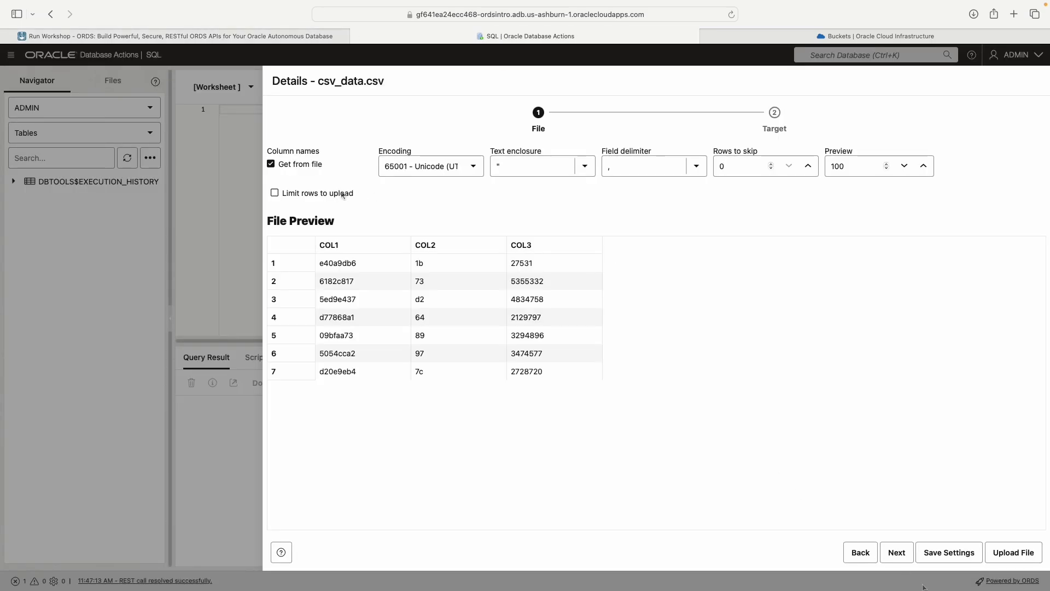
click(897, 553)
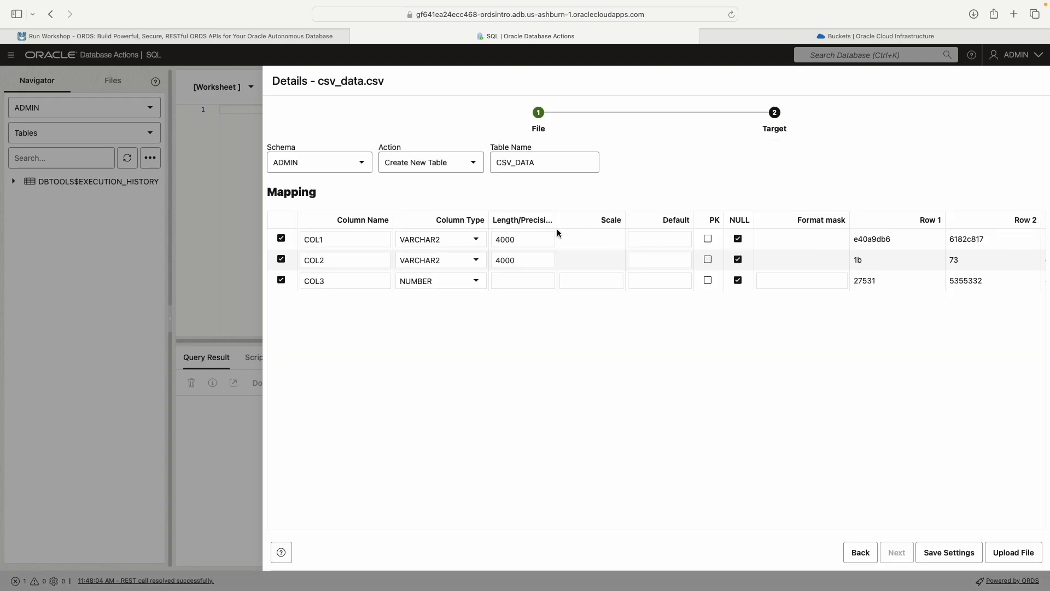
click(335, 36)
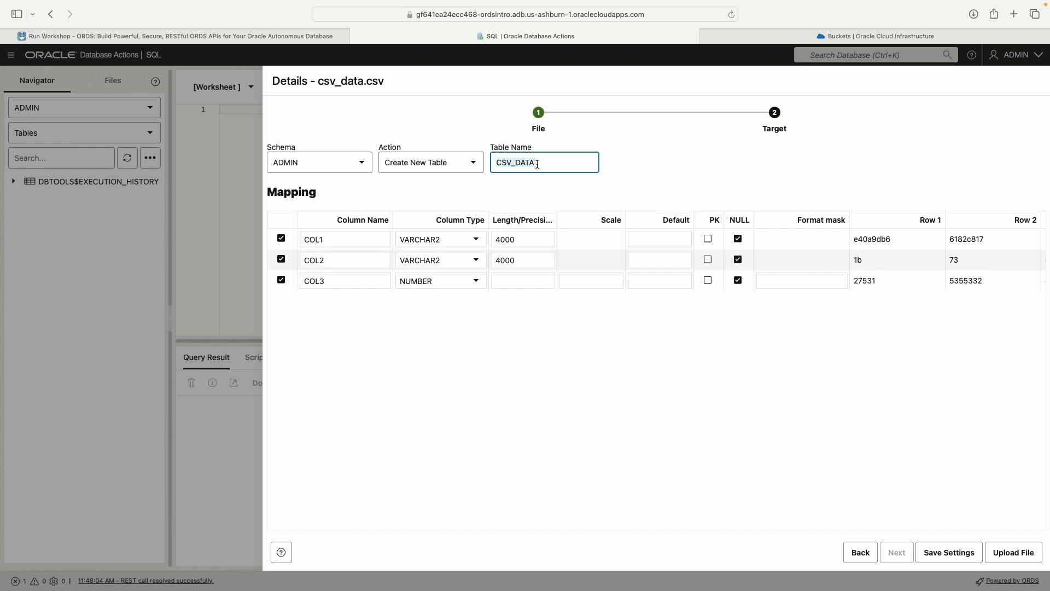
drag(320, 83, 385, 83)
click(419, 92)
click(498, 163)
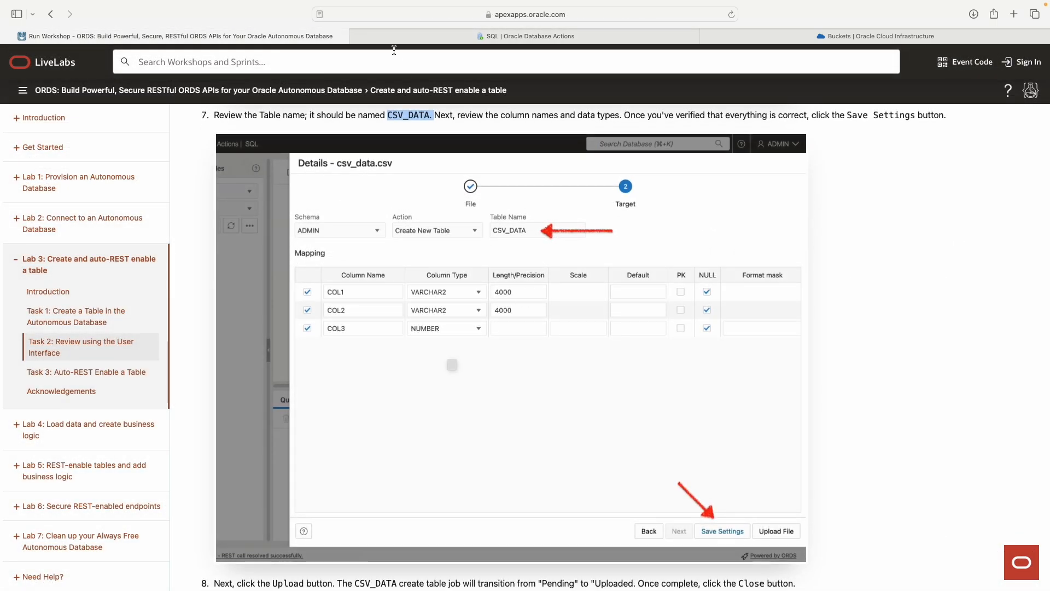
Step: Check step 8 of the guide, then save the csv_data.csv settings and upload the file to create the CSV_DATA table
scroll(553, 230, down, 1)
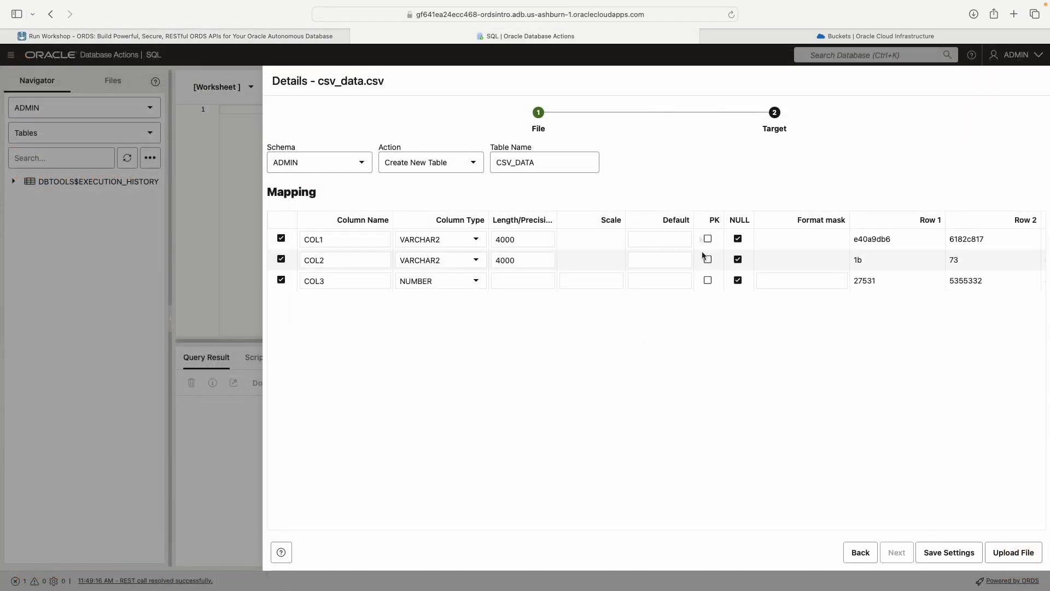
click(717, 220)
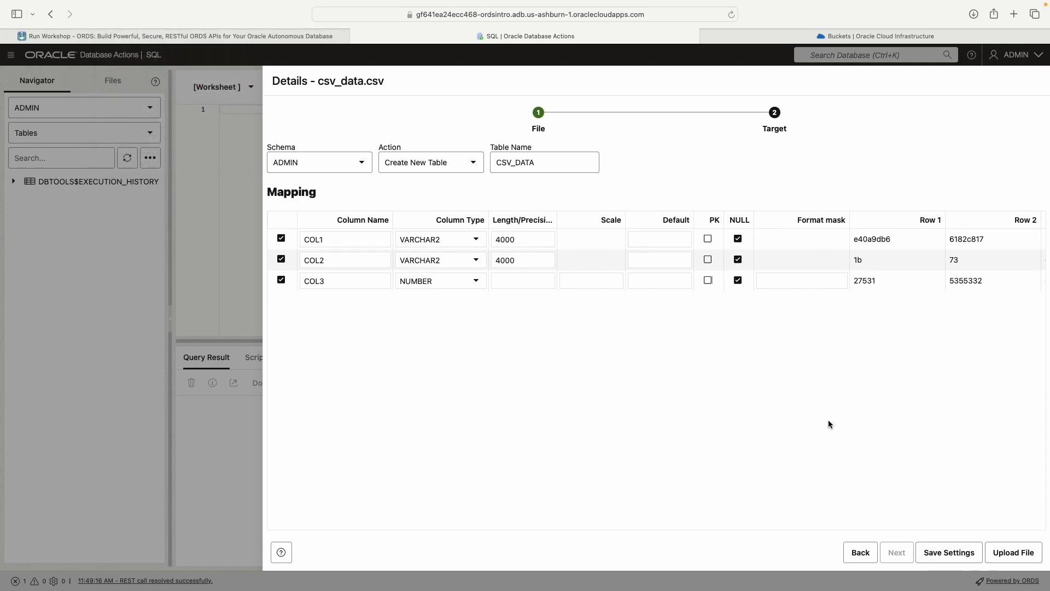
click(960, 552)
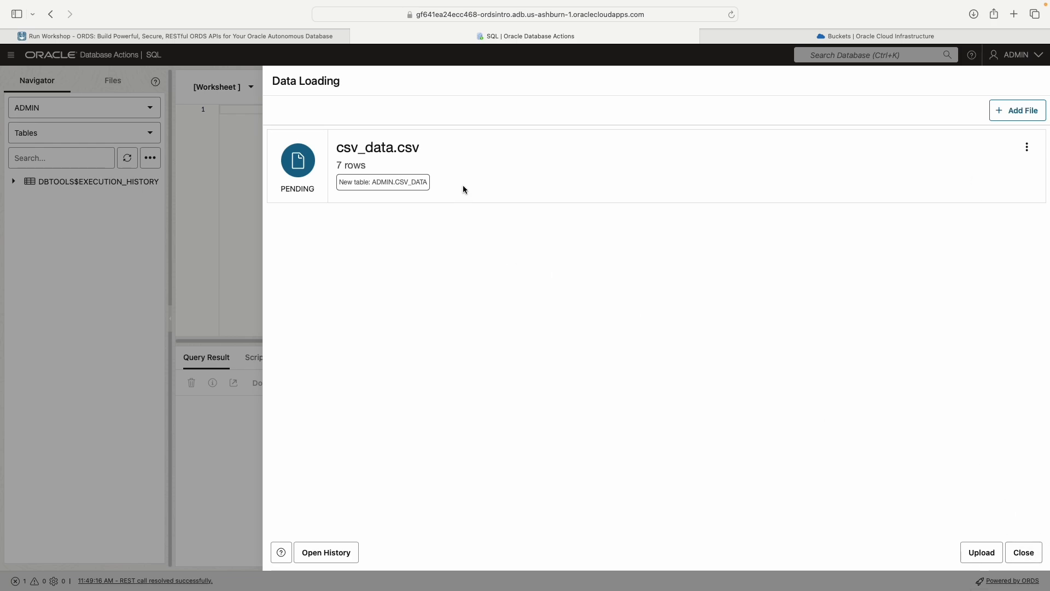
click(982, 553)
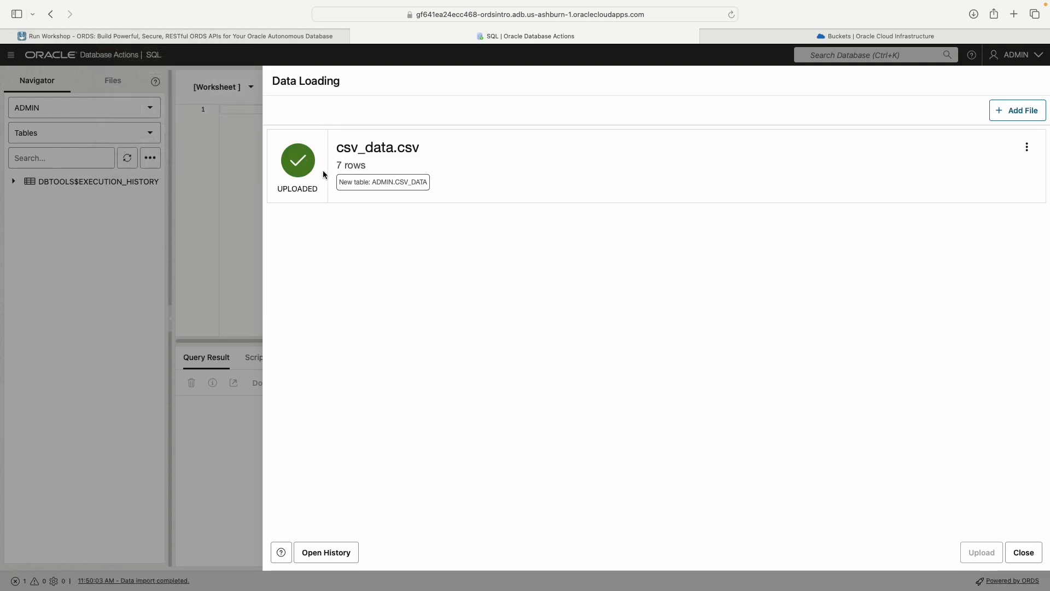
Step: Read the end of Task 1 and the start of Task 2 in the guide, and close Data Loading
click(227, 41)
scroll(499, 223, down, 3)
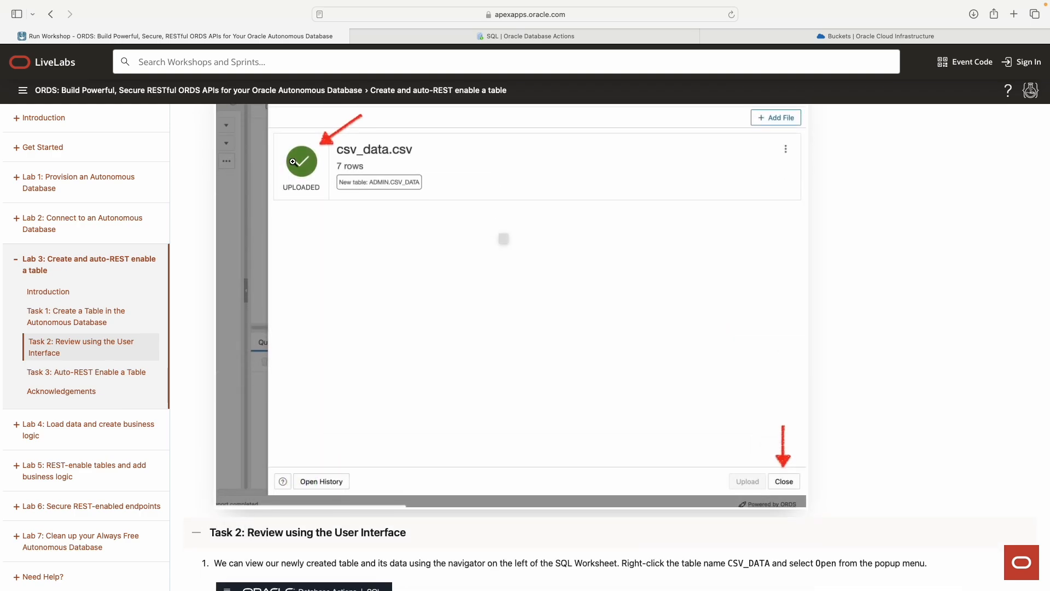
scroll(311, 187, down, 8)
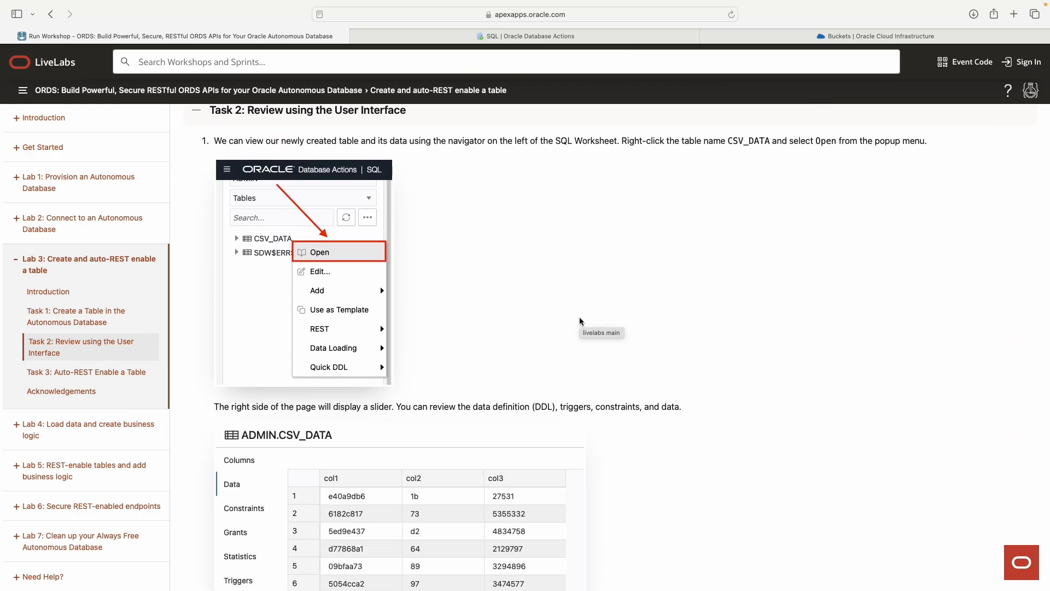
click(497, 36)
click(1023, 553)
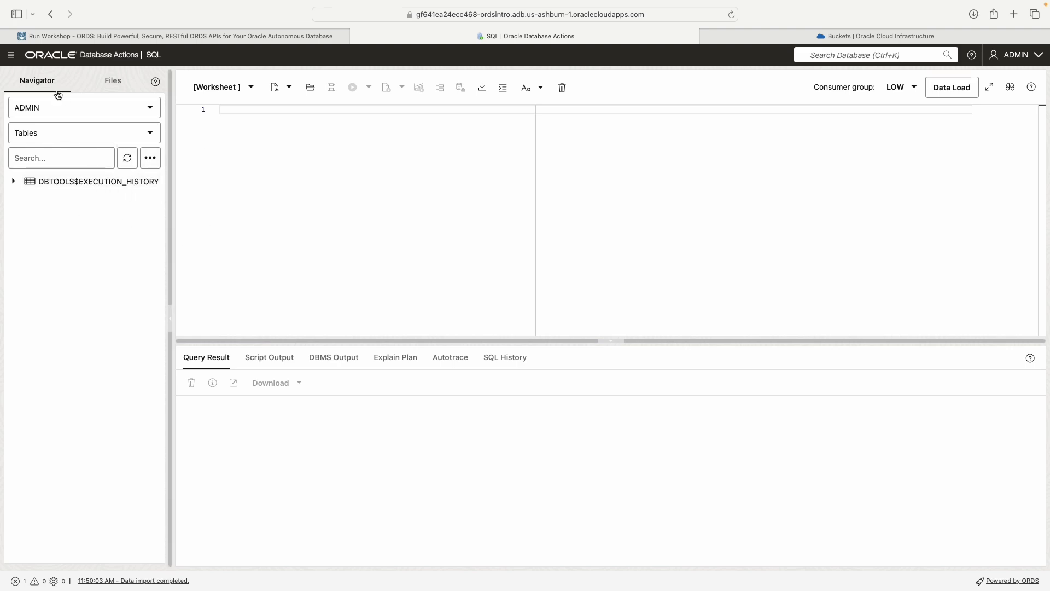
Step: Look through the navigator's schema and object type choices, keep ADMIN and Tables, and refresh the table list
click(51, 111)
click(79, 109)
click(275, 159)
click(81, 131)
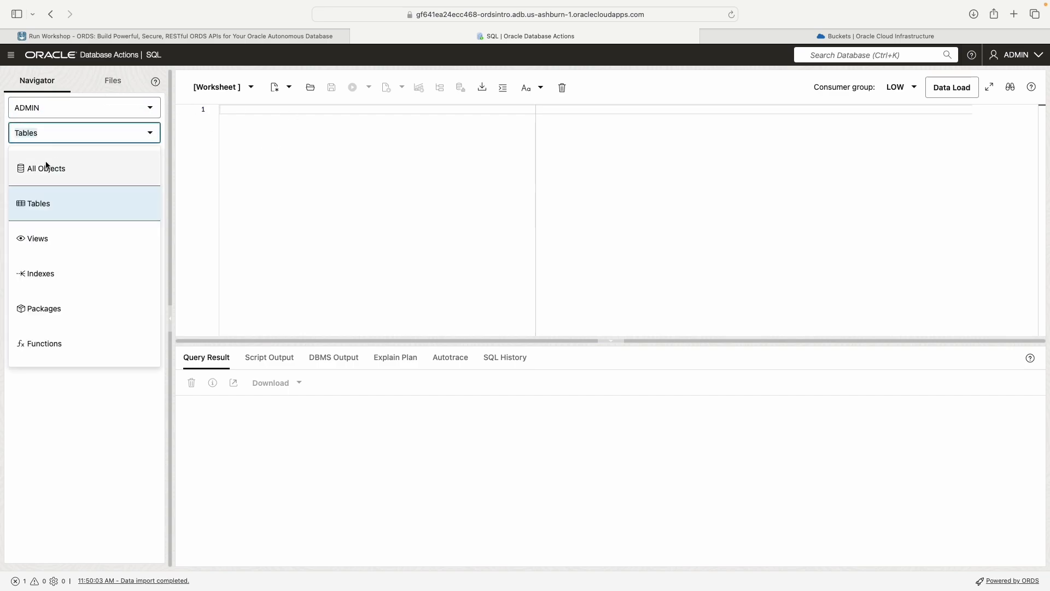
click(40, 132)
click(237, 133)
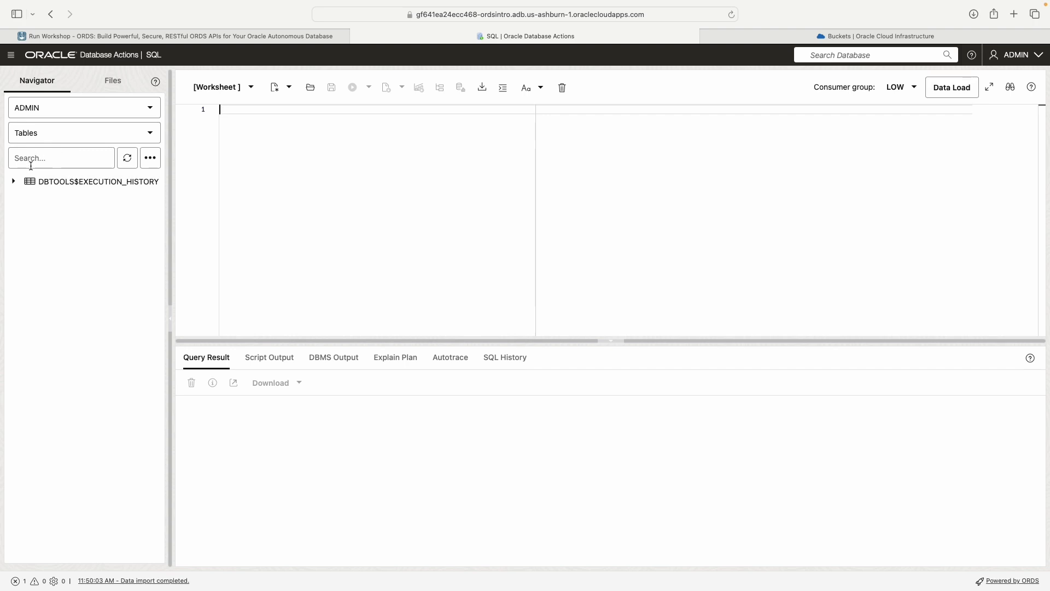
click(127, 159)
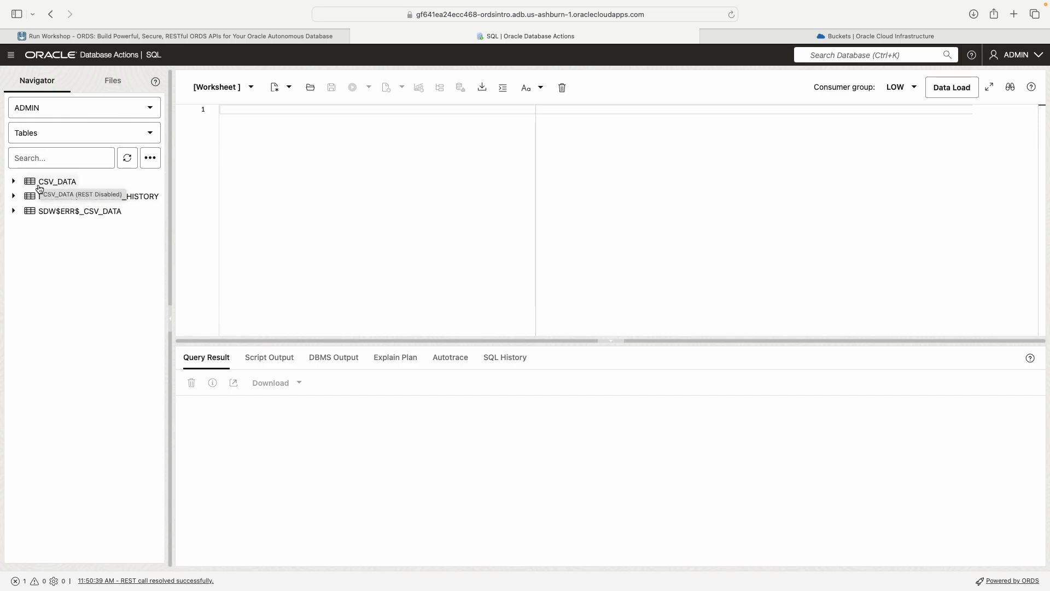
Step: Read the rest of Task 2 and the start of Task 3 in the guide, and locate the CSV_DATA table in the navigator
click(186, 40)
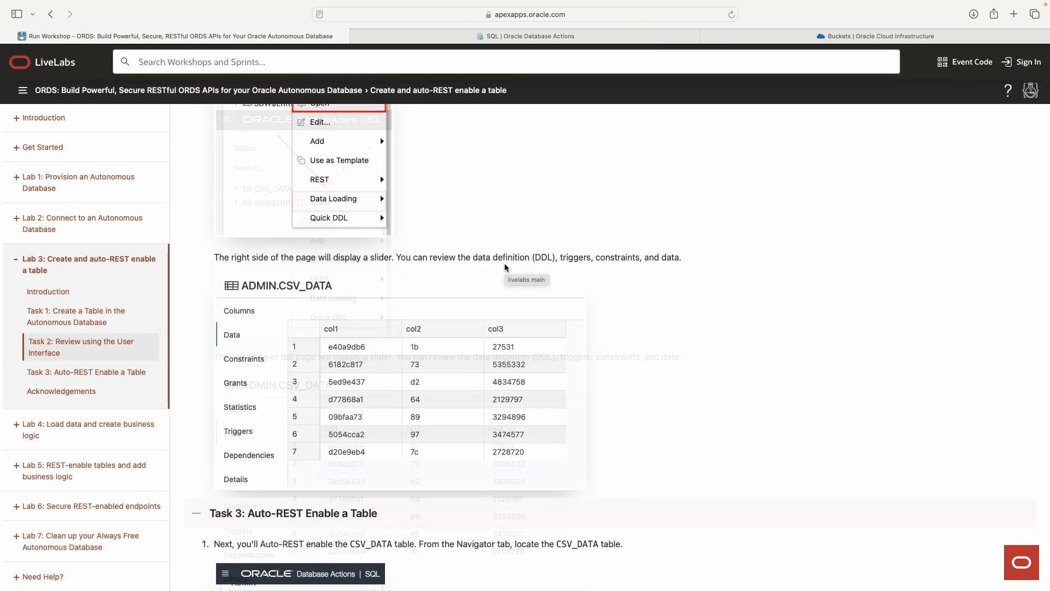
scroll(187, 337, down, 5)
scroll(187, 337, up, 2)
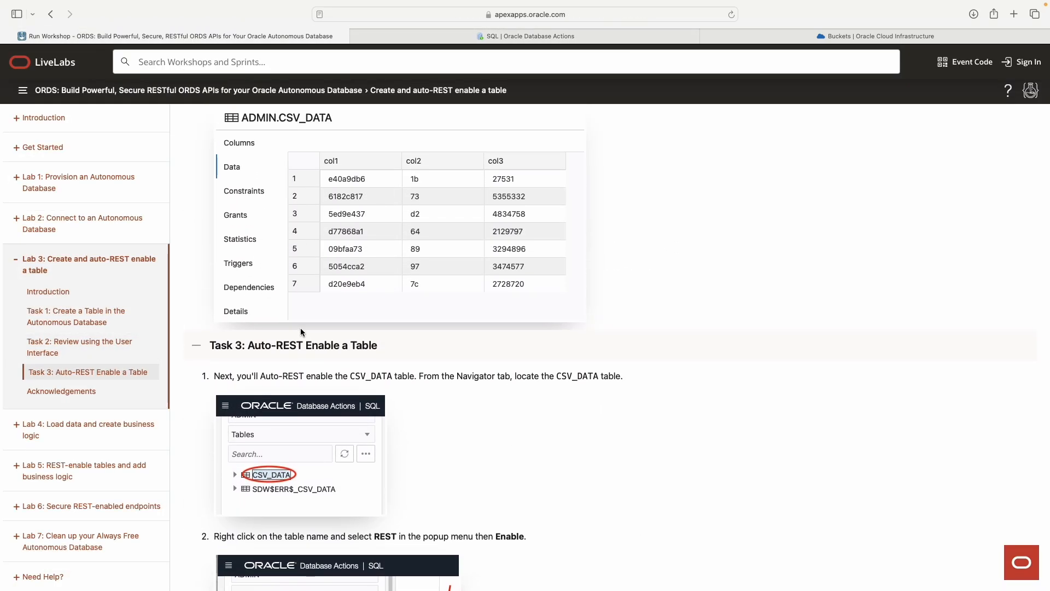
click(566, 36)
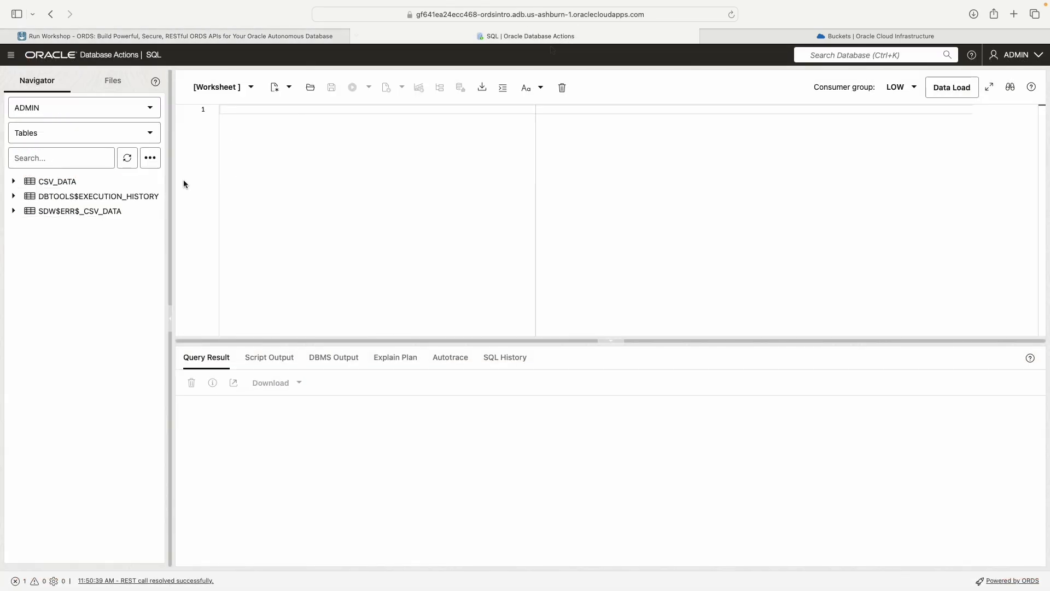
right_click(55, 181)
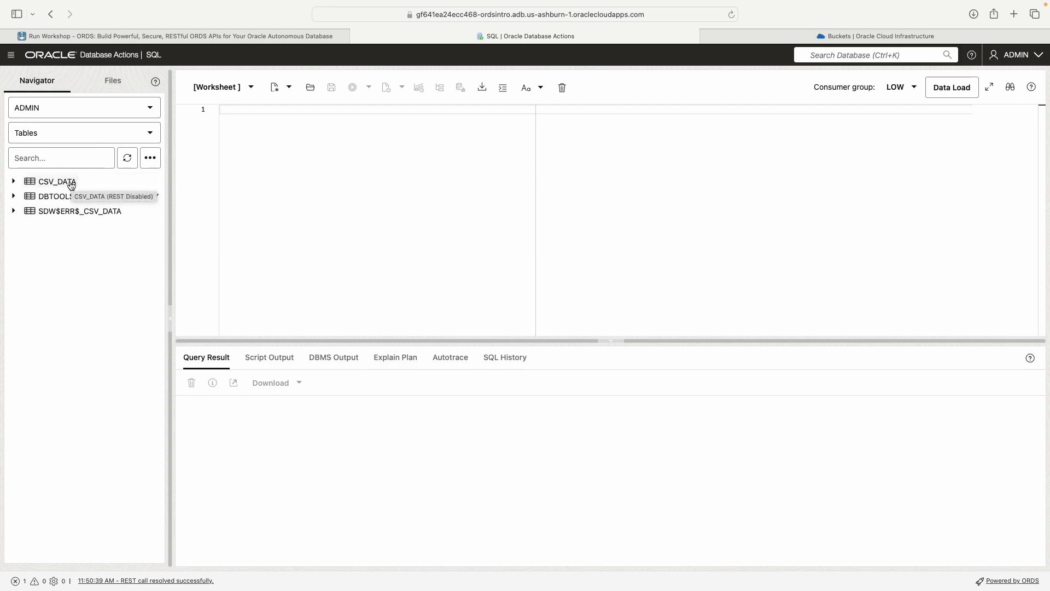
Step: Switch the navigator's object type filter to All Objects and back to Tables
click(144, 138)
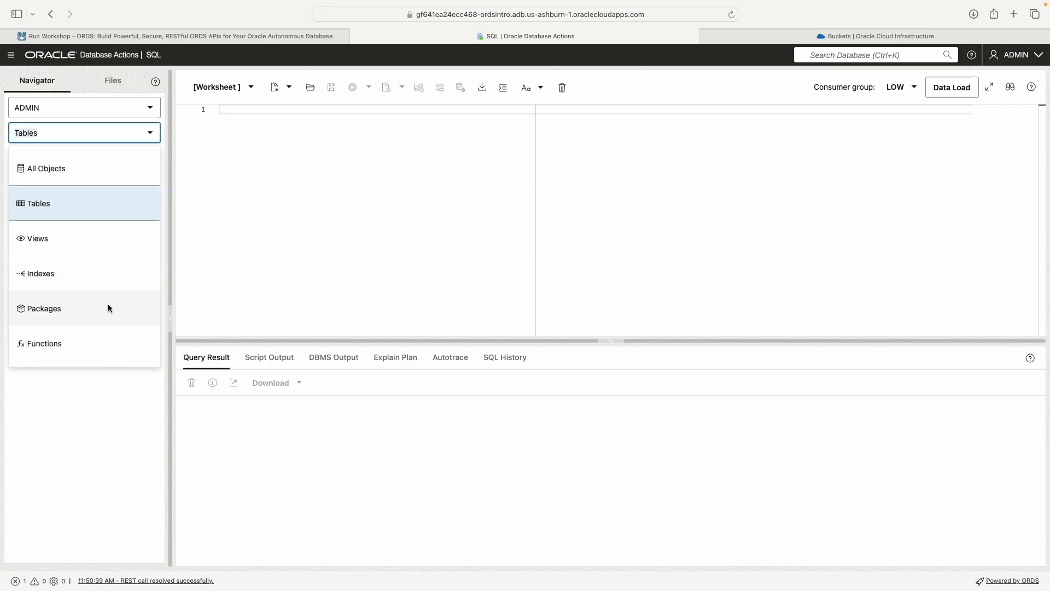
scroll(61, 262, down, 8)
scroll(68, 287, up, 5)
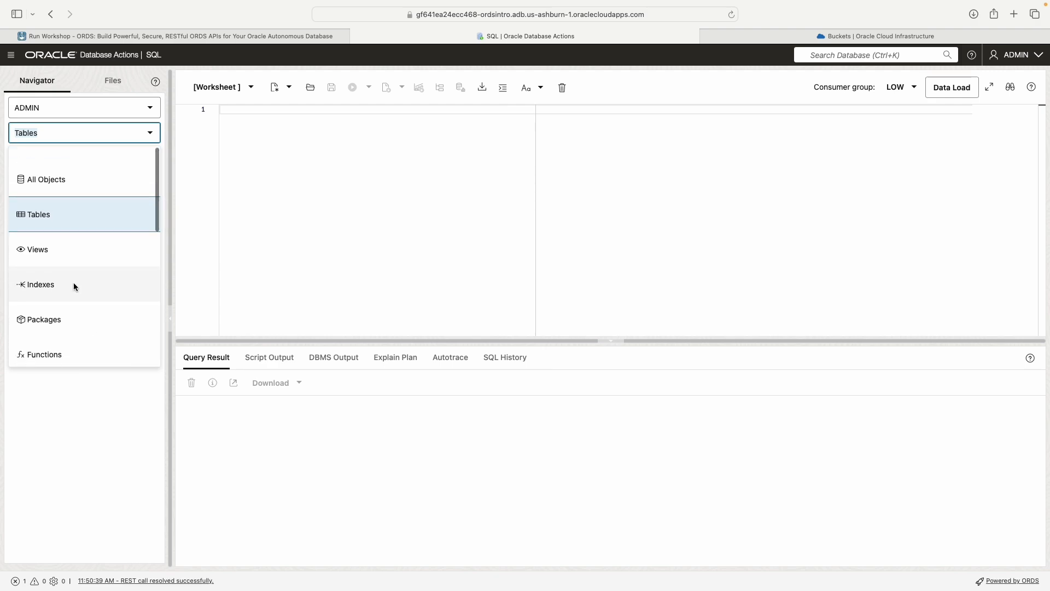
click(58, 170)
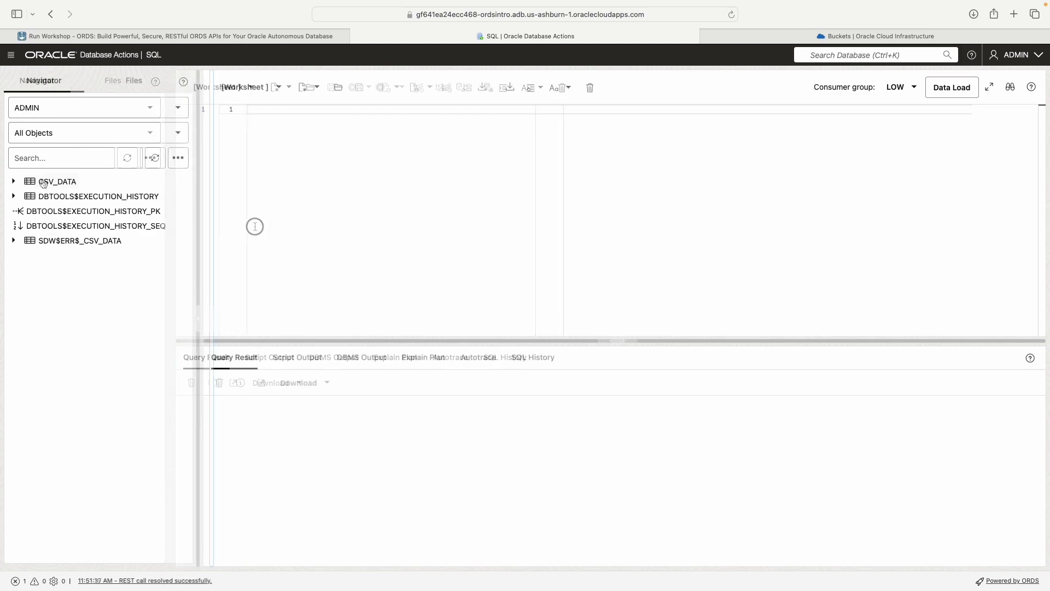
click(59, 133)
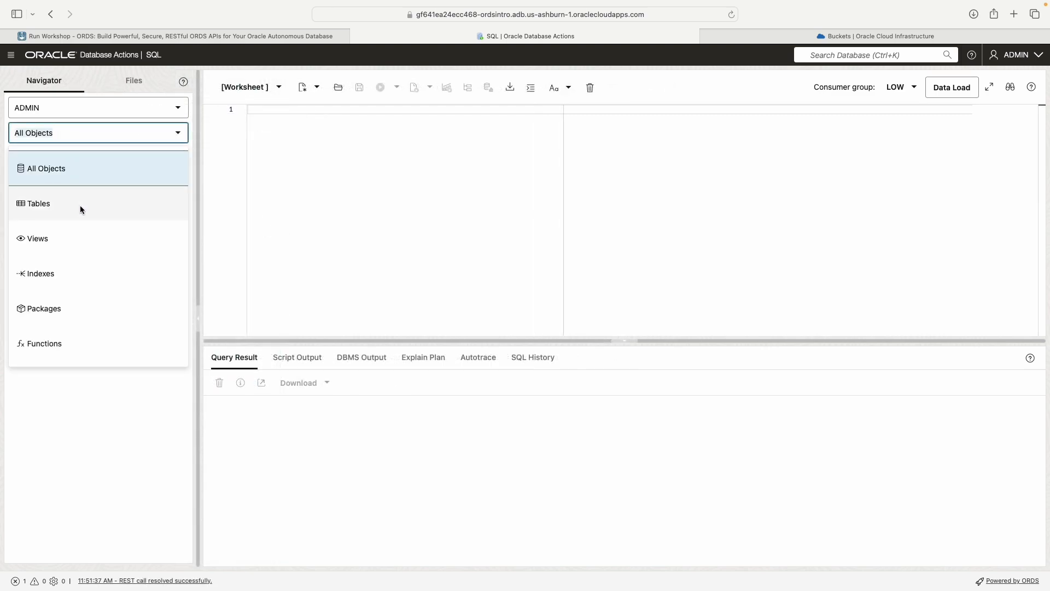
click(29, 205)
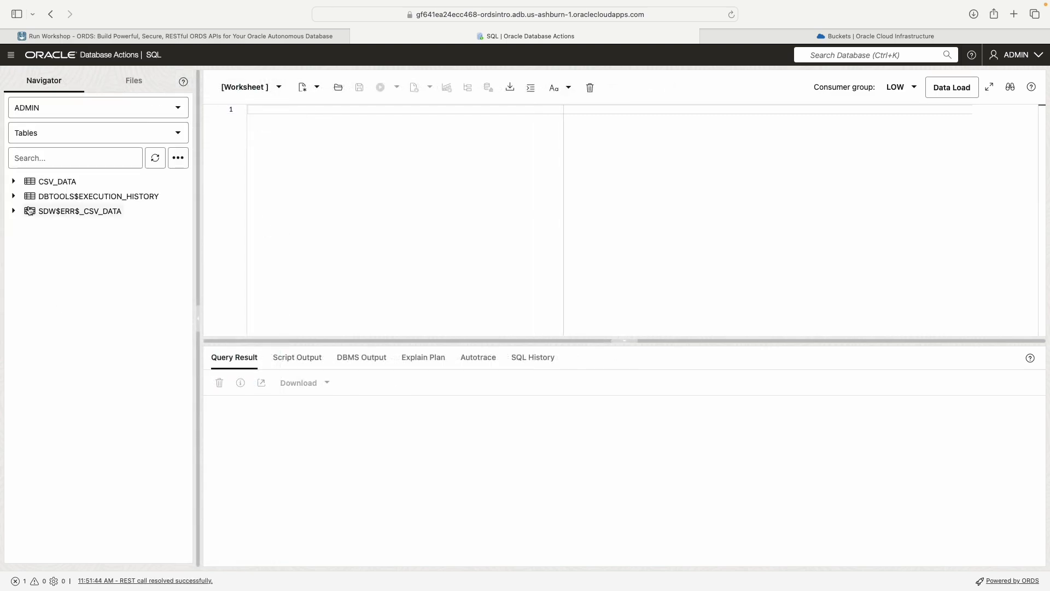
Step: Browse the available object types in the navigator and set the filter to All Objects
click(88, 138)
scroll(93, 306, down, 6)
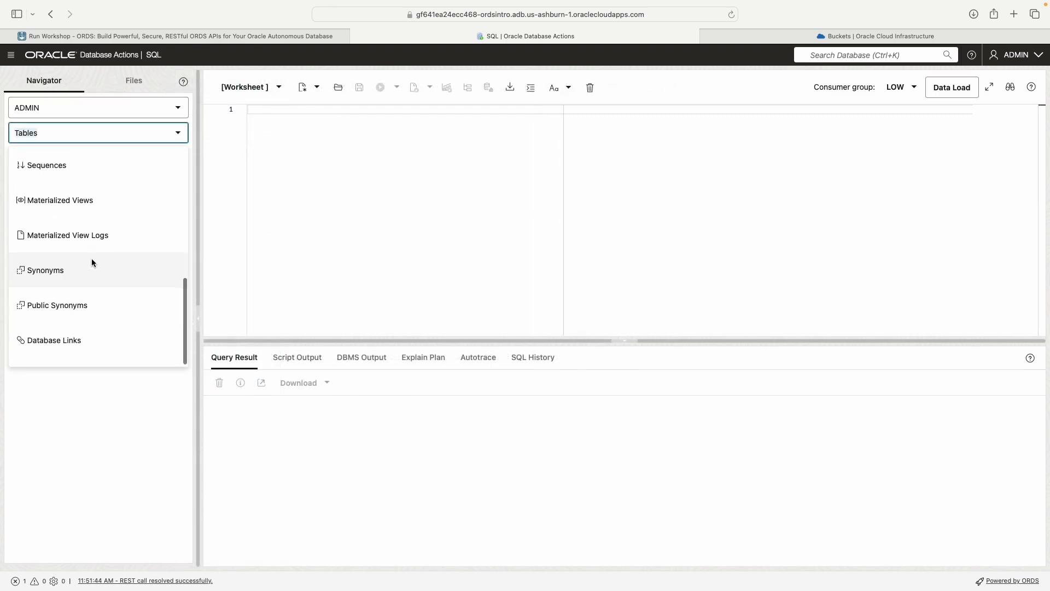
scroll(91, 251, up, 6)
scroll(61, 312, down, 5)
scroll(62, 311, up, 5)
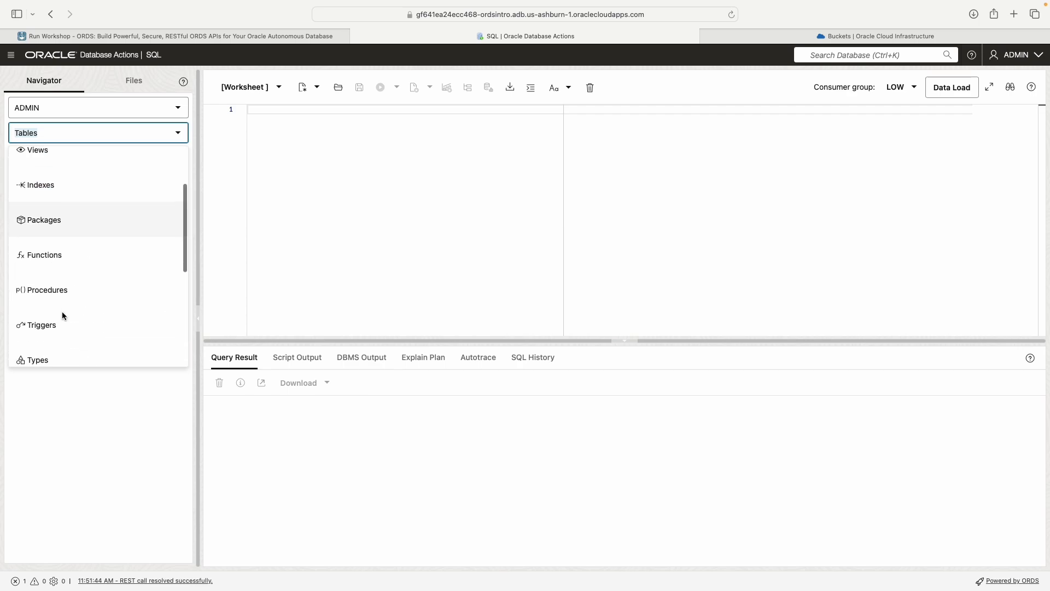
scroll(97, 261, down, 5)
scroll(97, 261, up, 5)
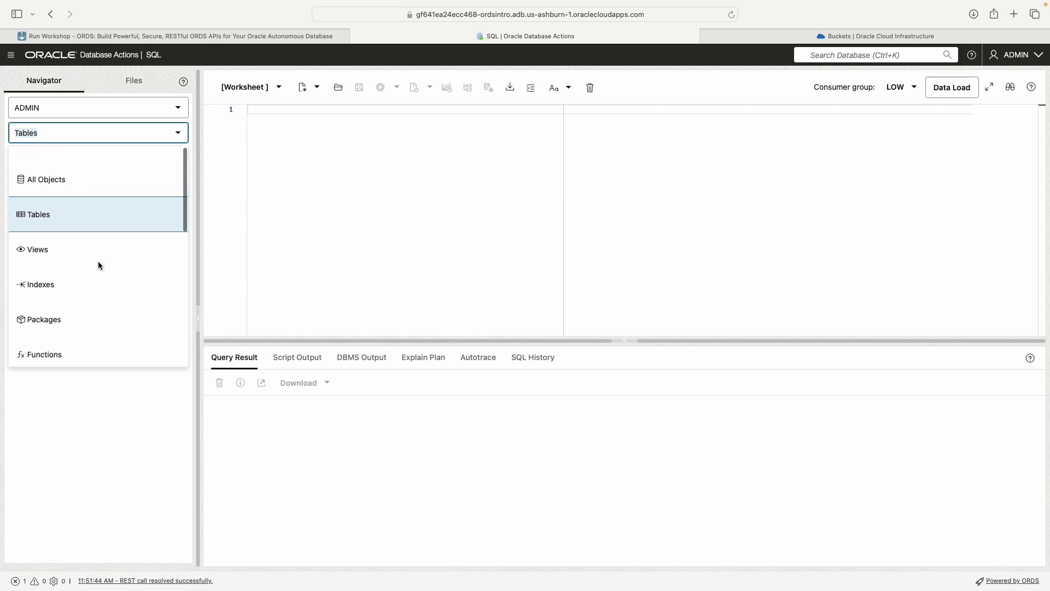
click(78, 170)
Step: Examine the REST and Data Loading options available for the CSV_DATA table
right_click(75, 198)
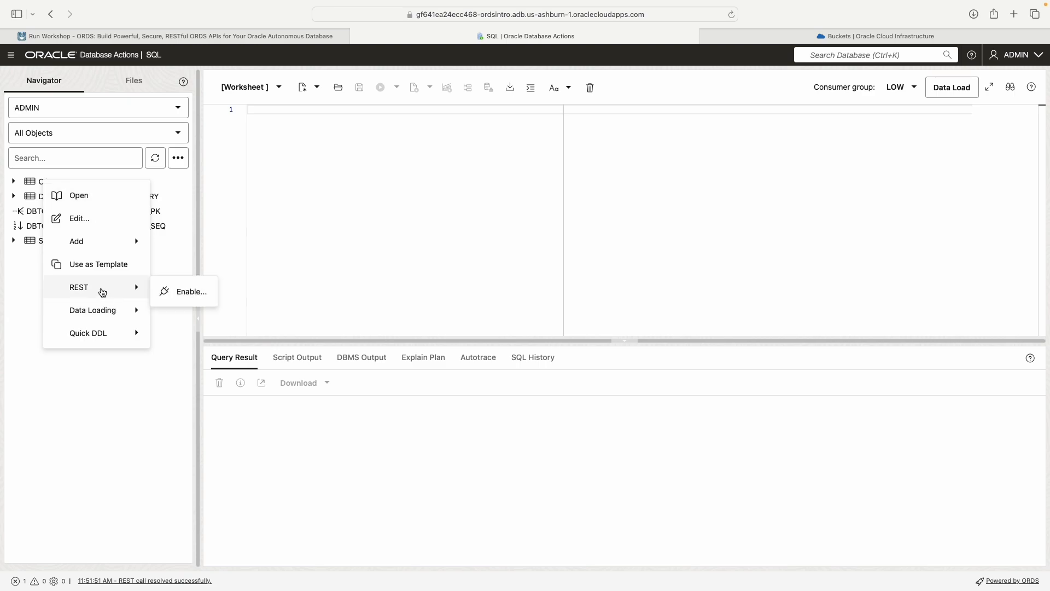
mouse_move(85, 310)
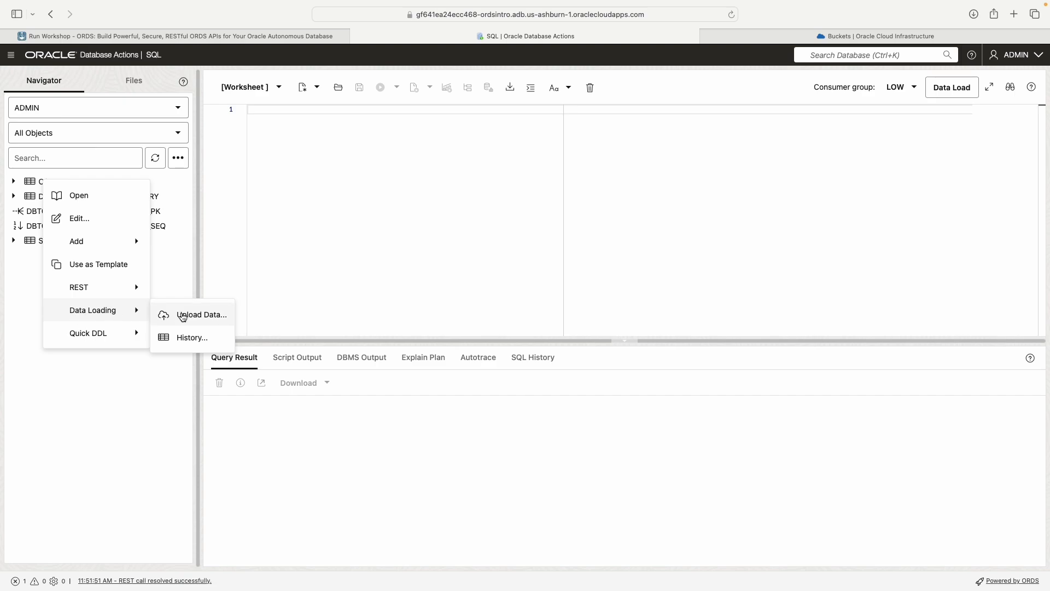
click(332, 217)
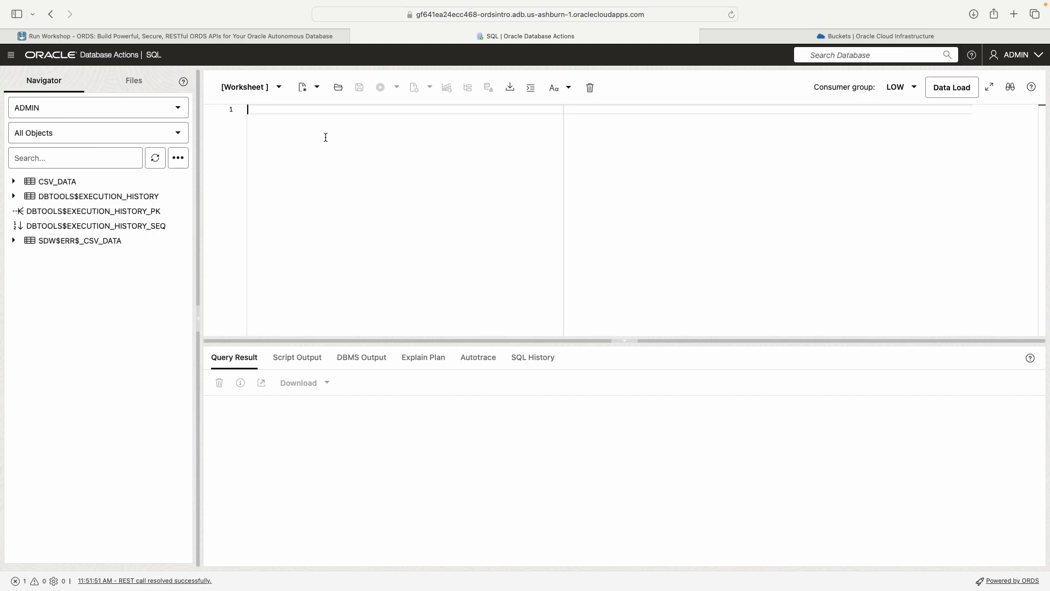
click(320, 108)
text(insert)
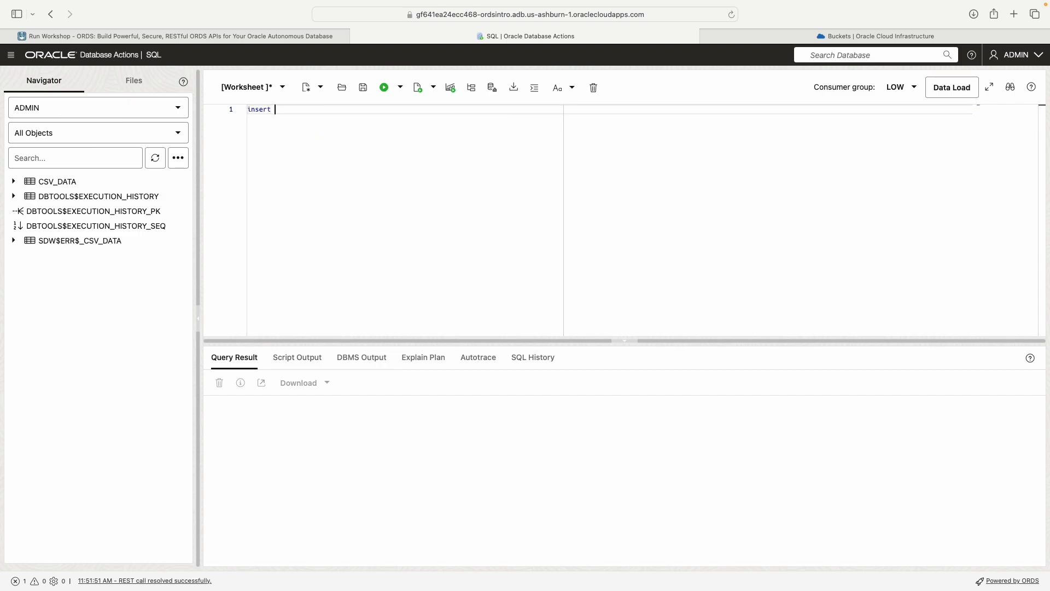
key(BackSpace)
key(BackSpace)
click(953, 90)
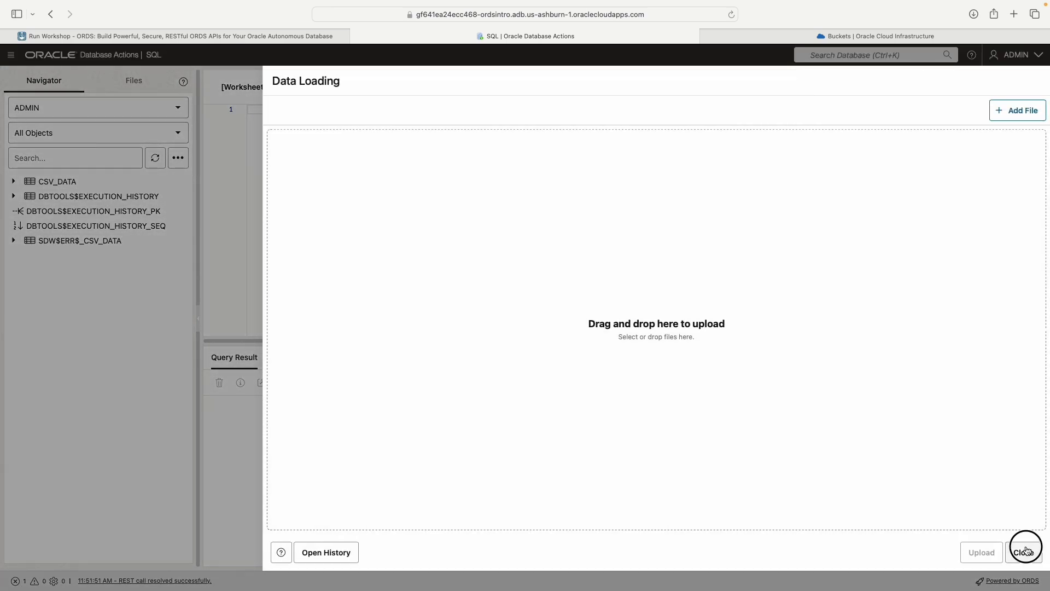
click(1023, 552)
Step: Open the CSV_DATA table's properties and view its data
right_click(60, 182)
click(134, 198)
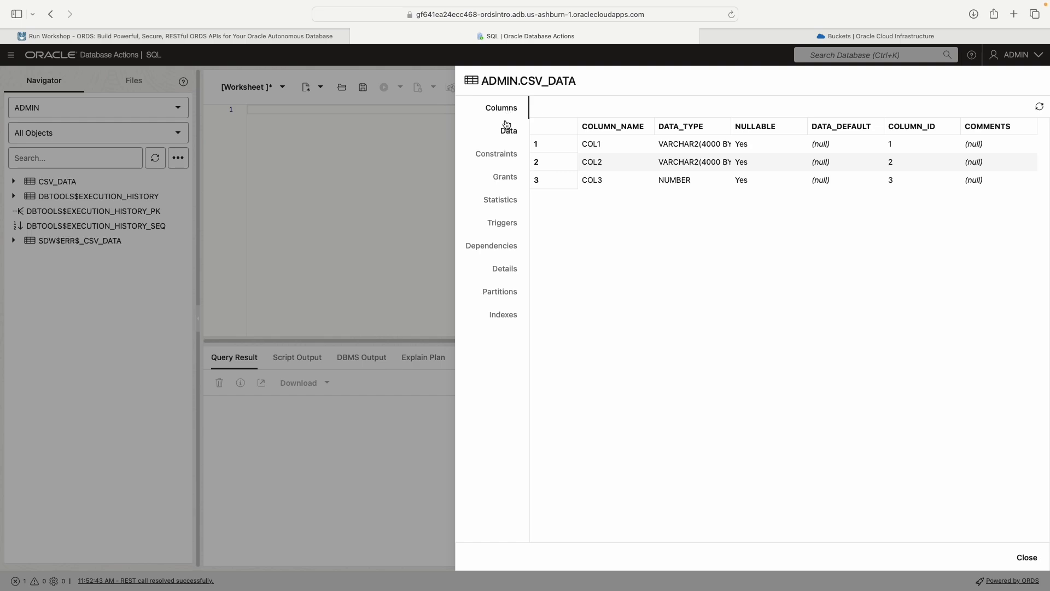
click(509, 130)
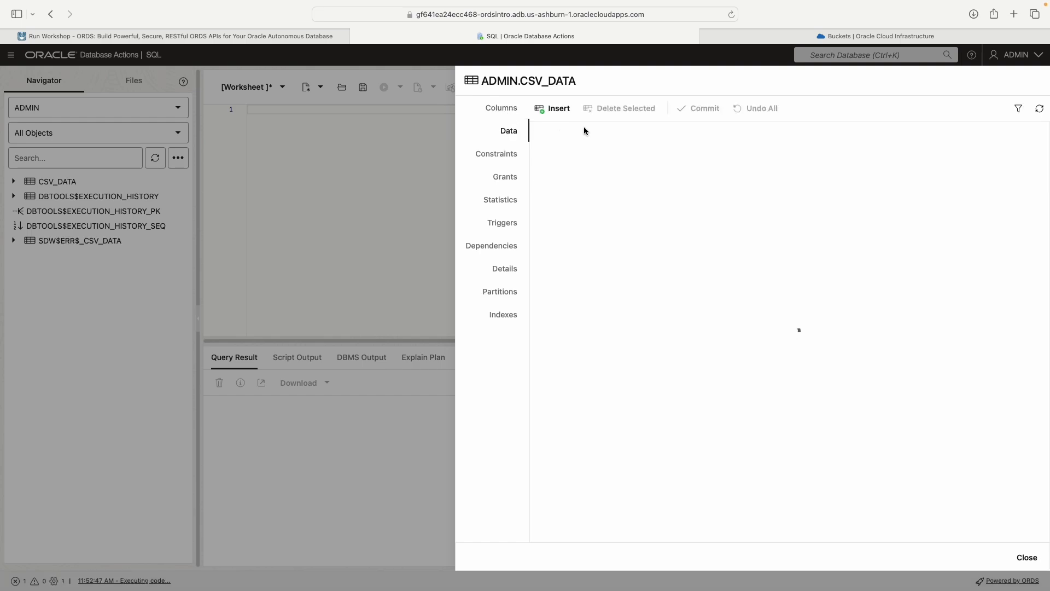
Step: Check the options for the data rows of CSV_DATA and view the first row as a single record
right_click(616, 150)
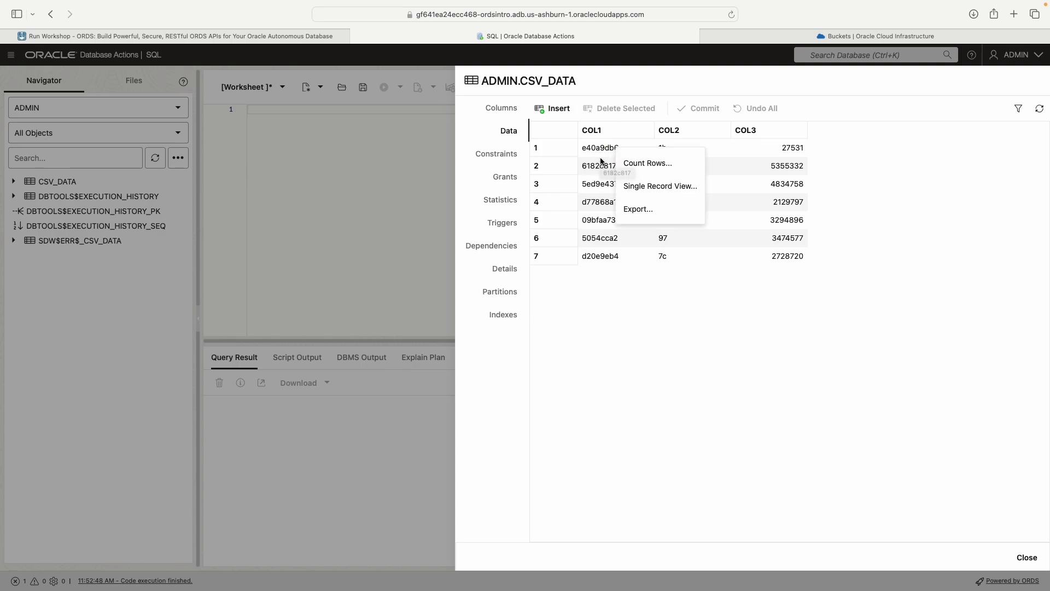
click(1007, 199)
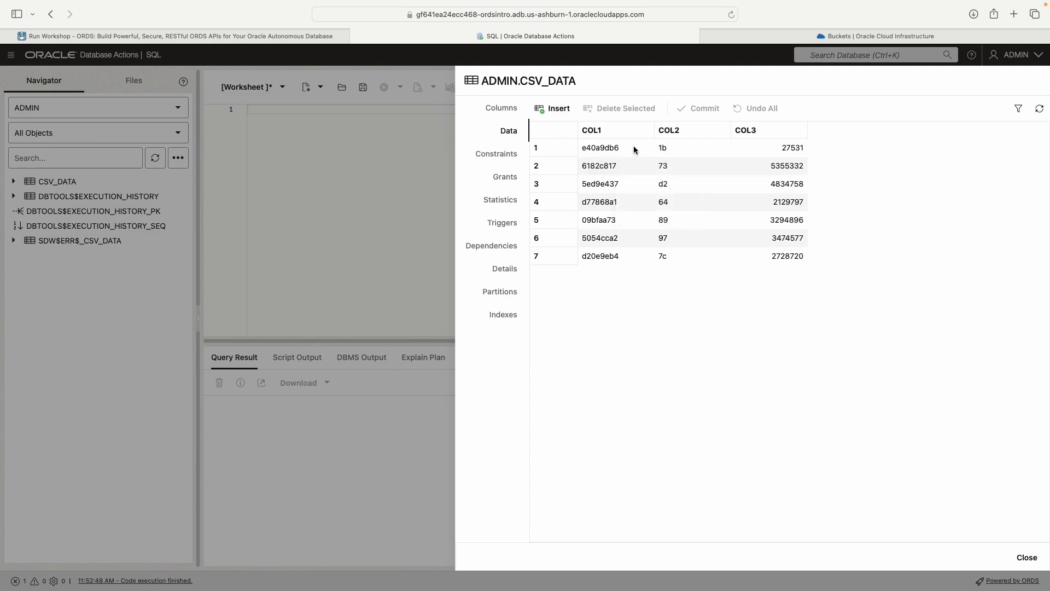
right_click(635, 150)
click(679, 190)
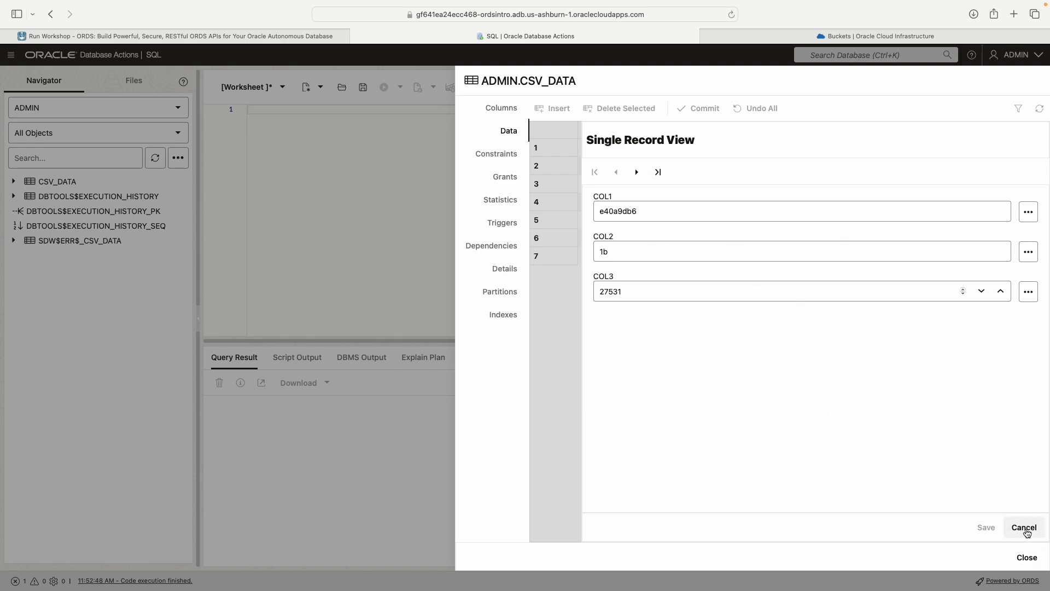
Step: Leave the single record view and close the CSV_DATA table's properties
click(1027, 533)
click(496, 154)
click(1027, 558)
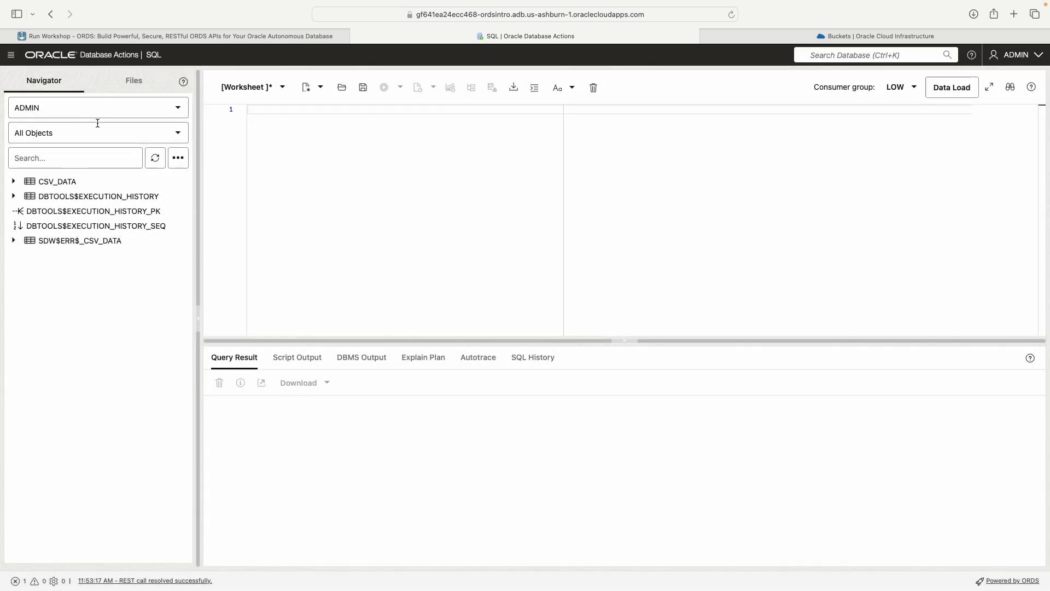
Step: Open the CSV_DATA table for editing and review its primary key, unique key and index settings
right_click(66, 186)
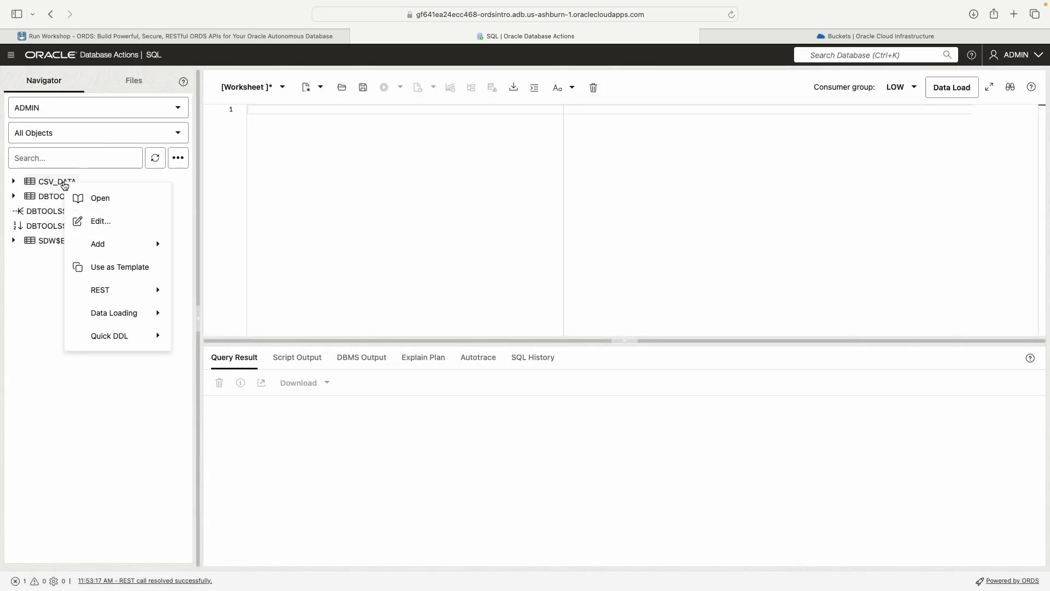
click(116, 222)
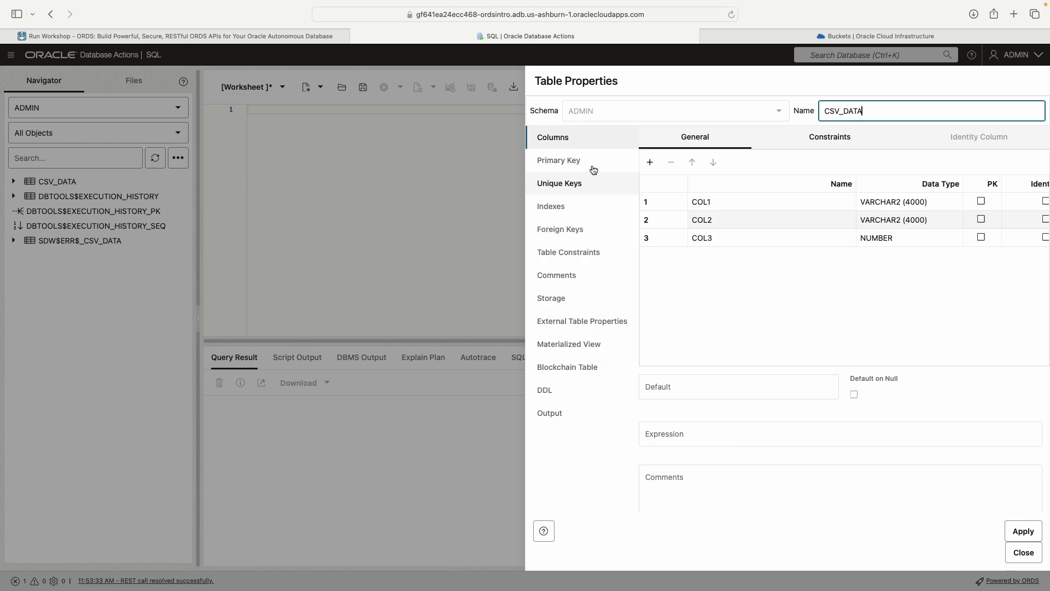
click(593, 166)
click(593, 189)
click(593, 198)
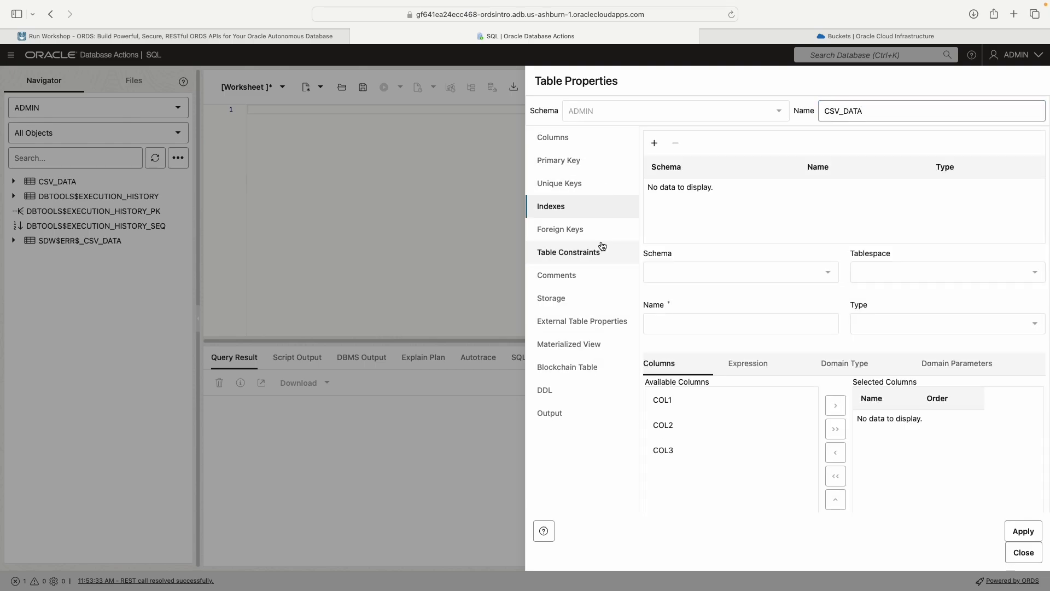
Step: Examine the create and update DDL of the CSV_DATA table
click(582, 392)
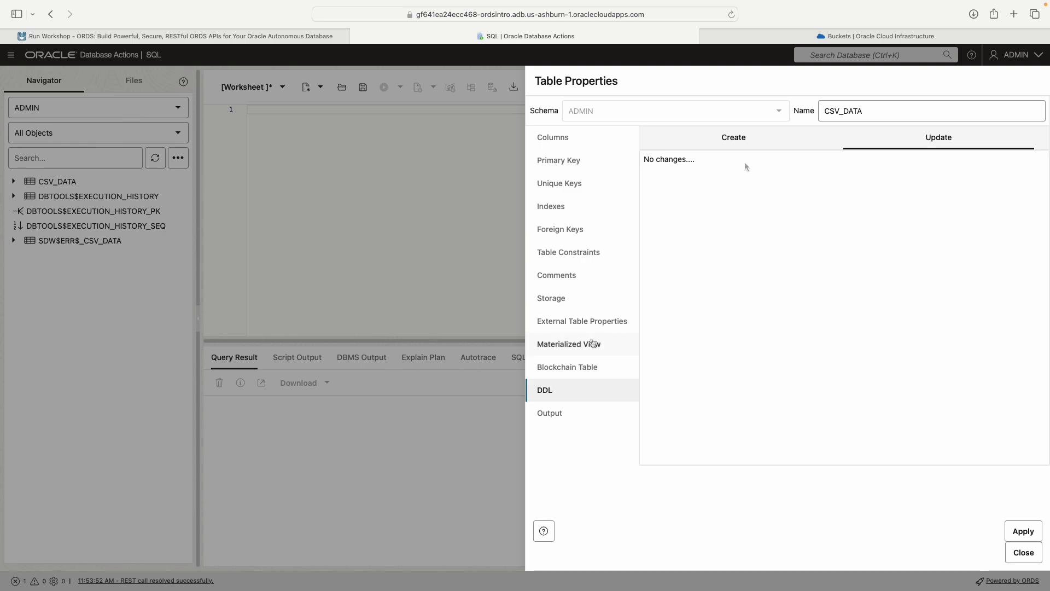
click(757, 140)
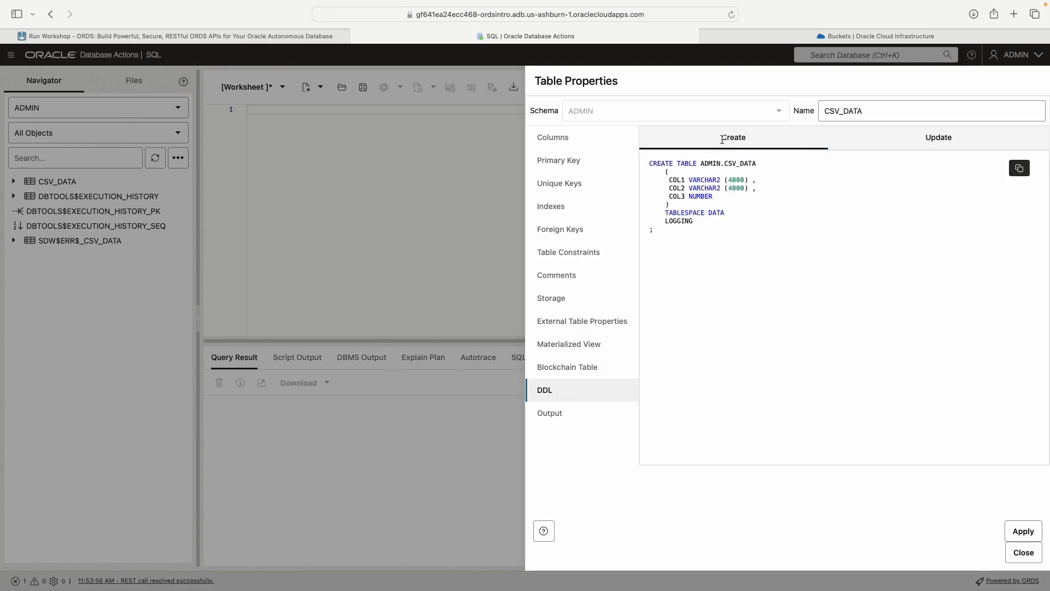
click(919, 136)
click(733, 137)
Step: Copy the CREATE TABLE statement of CSV_DATA and paste it into the SQL worksheet
click(1021, 170)
key(Escape)
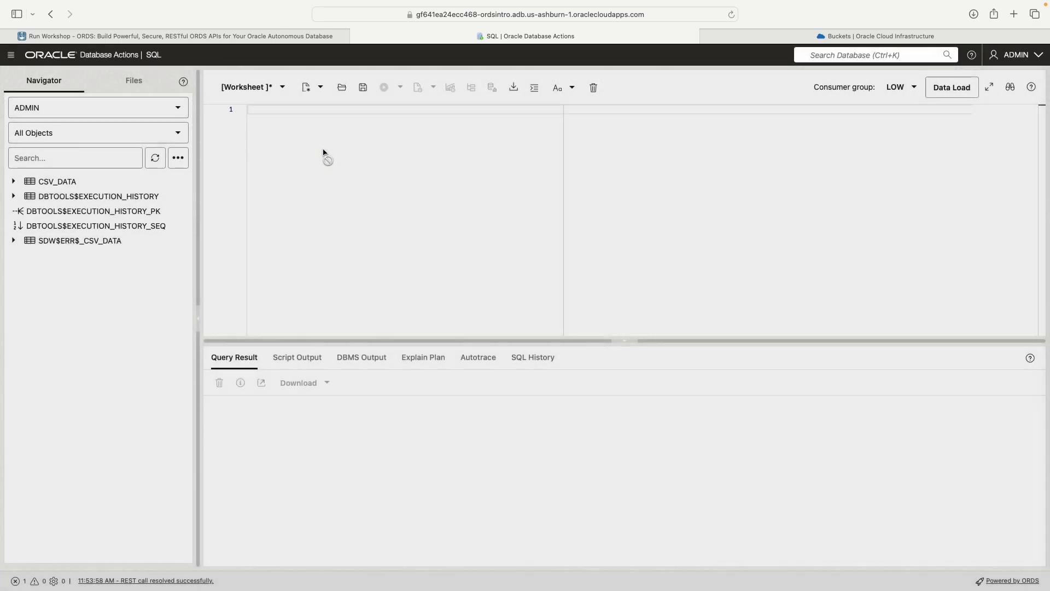
right_click(324, 150)
click(347, 210)
key(super+a)
click(408, 118)
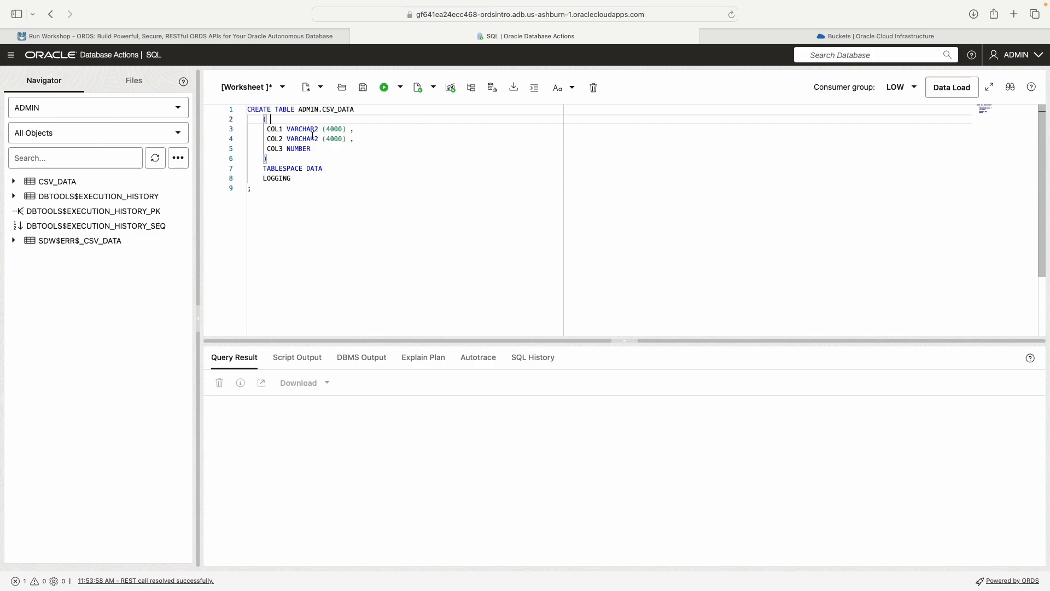
Step: Remove the "ADMIN." schema prefix from the table name in the CREATE TABLE statement
drag(311, 191, 224, 104)
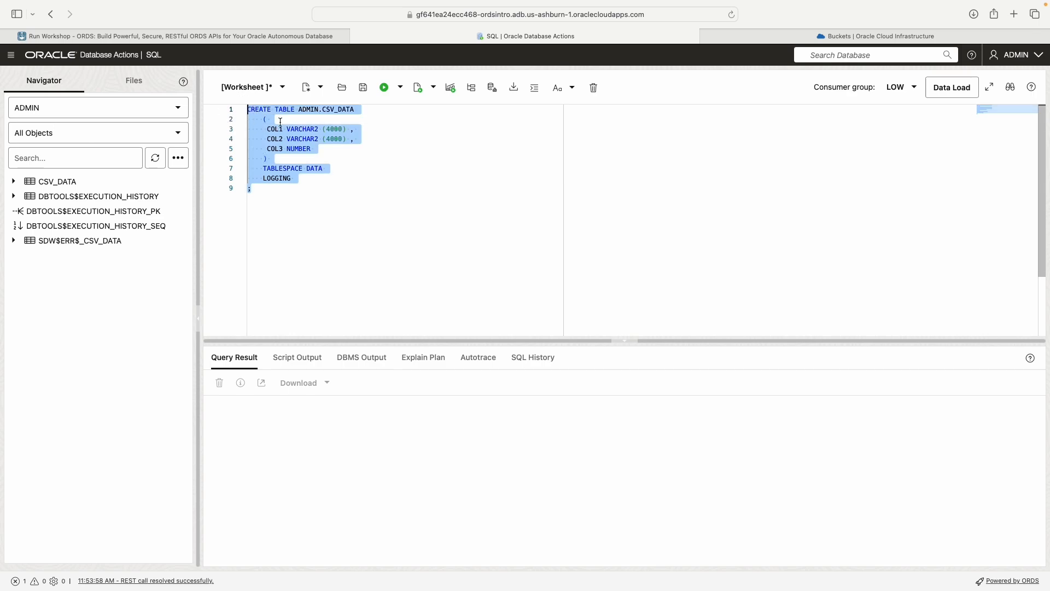
click(348, 114)
drag(323, 111, 300, 111)
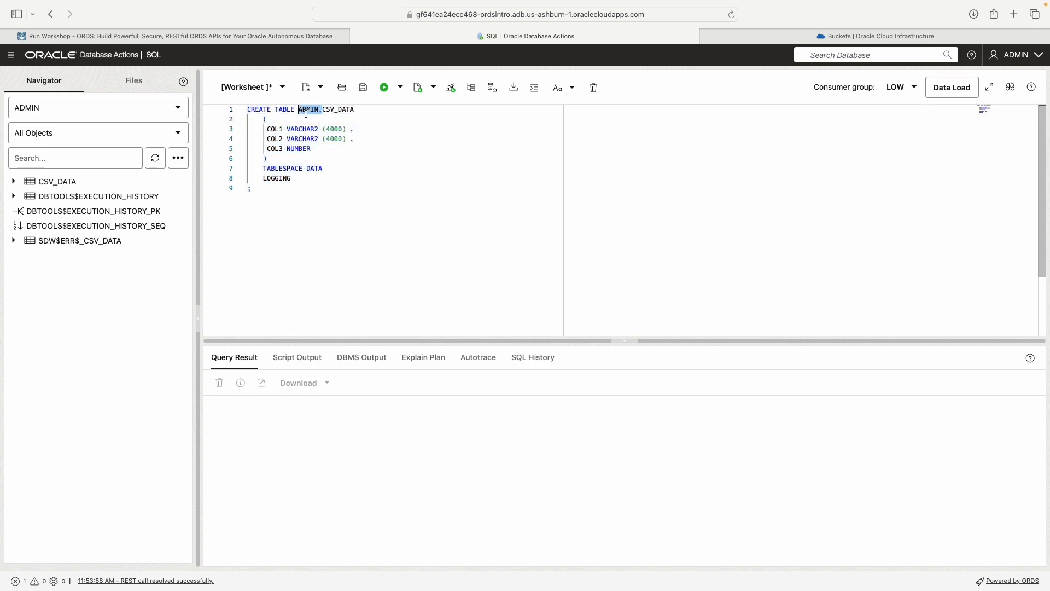
key(BackSpace)
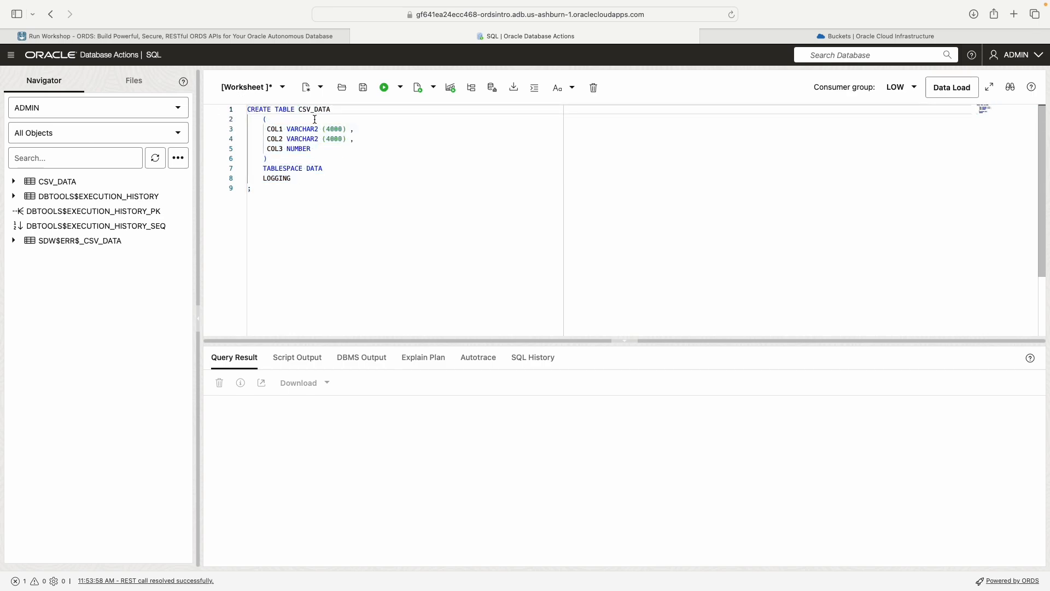
key(super+z)
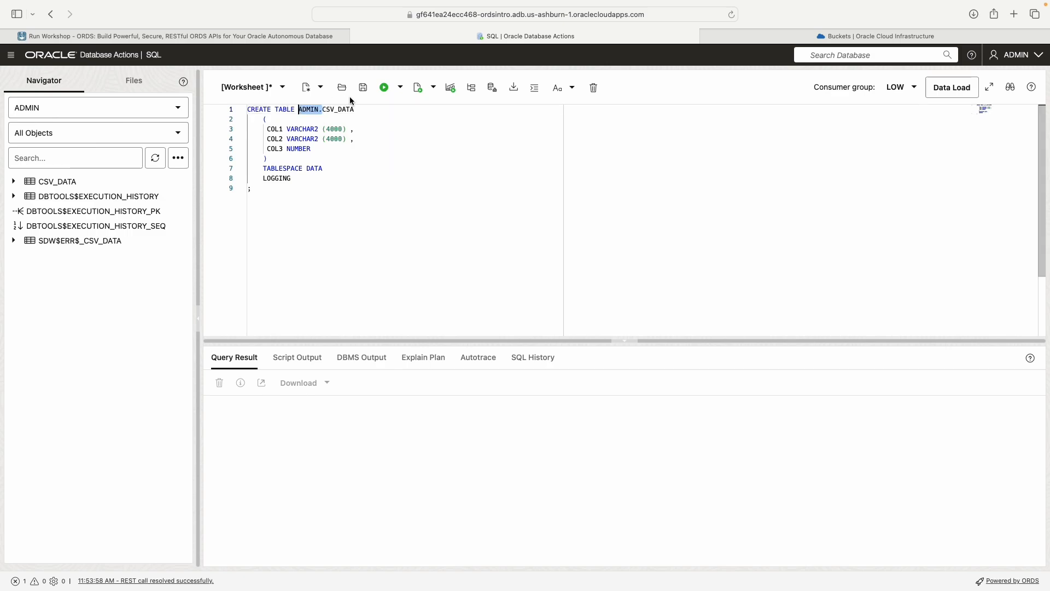
mouse_move(297, 111)
mouse_down()
mouse_move(341, 112)
mouse_move(298, 112)
mouse_up()
click(365, 116)
key(BackSpace)
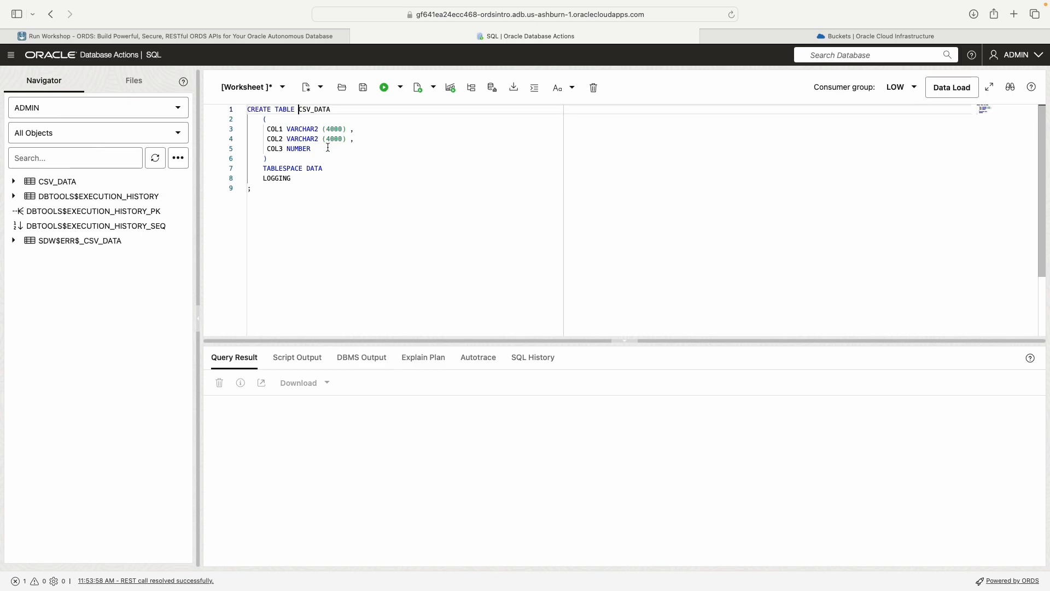
Step: Add the schema prefix "testuser." before CSV_DATA in the CREATE TABLE statement as a trial, and delete it again
drag(299, 110, 315, 111)
drag(298, 188, 211, 89)
click(313, 117)
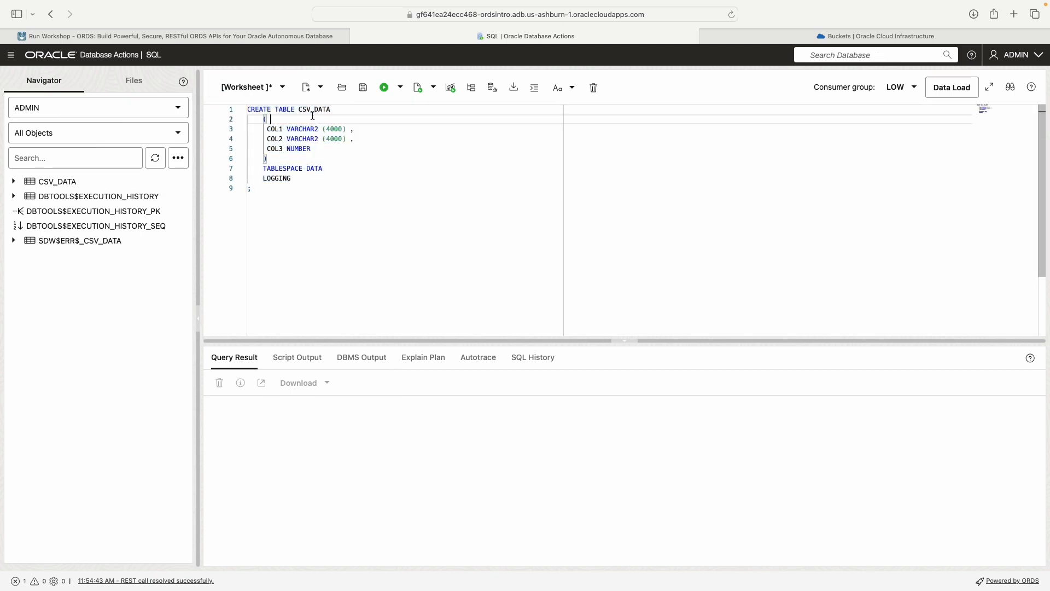
double_click(302, 111)
click(301, 114)
text(testuser.)
drag(334, 109, 299, 110)
key(BackSpace)
Step: Clear the CREATE TABLE statement from the SQL worksheet
key(super+a)
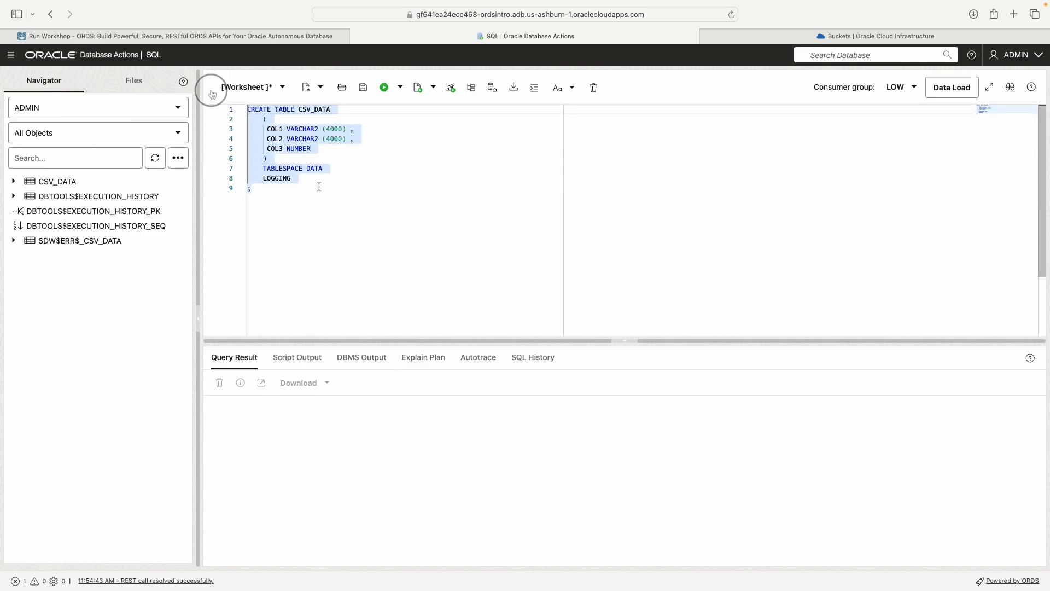
key(BackSpace)
right_click(57, 188)
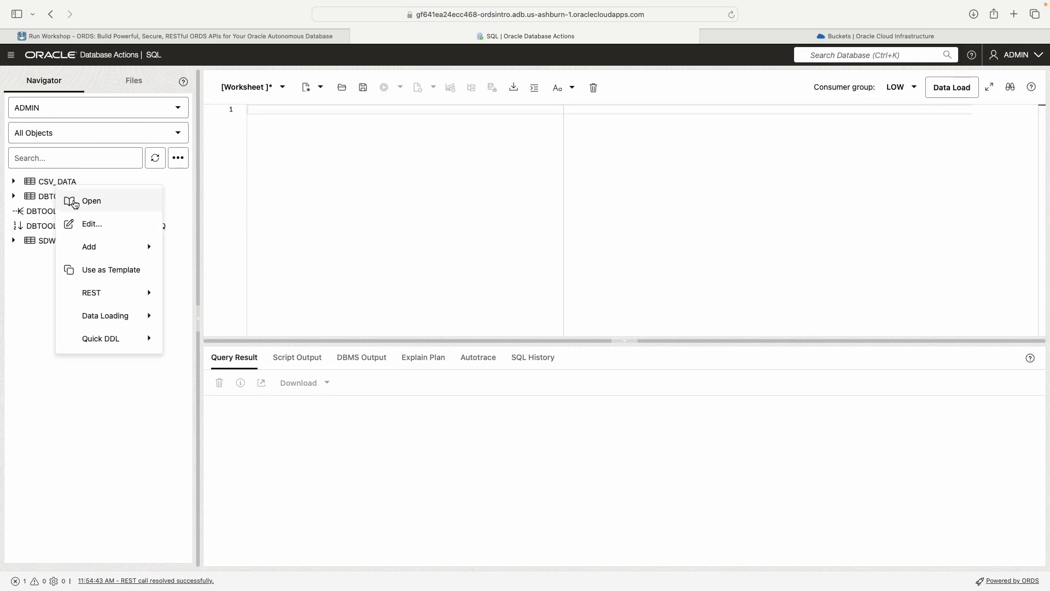
Step: Switch to the LiveLabs workshop page and read Task 3 on auto-REST enabling a table
click(245, 38)
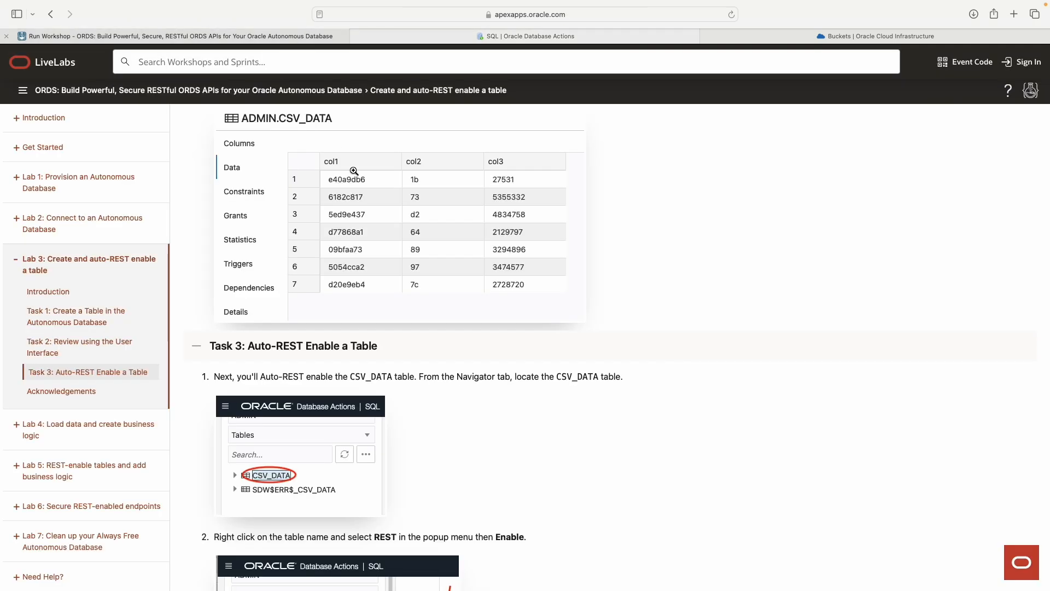
scroll(394, 336, down, 10)
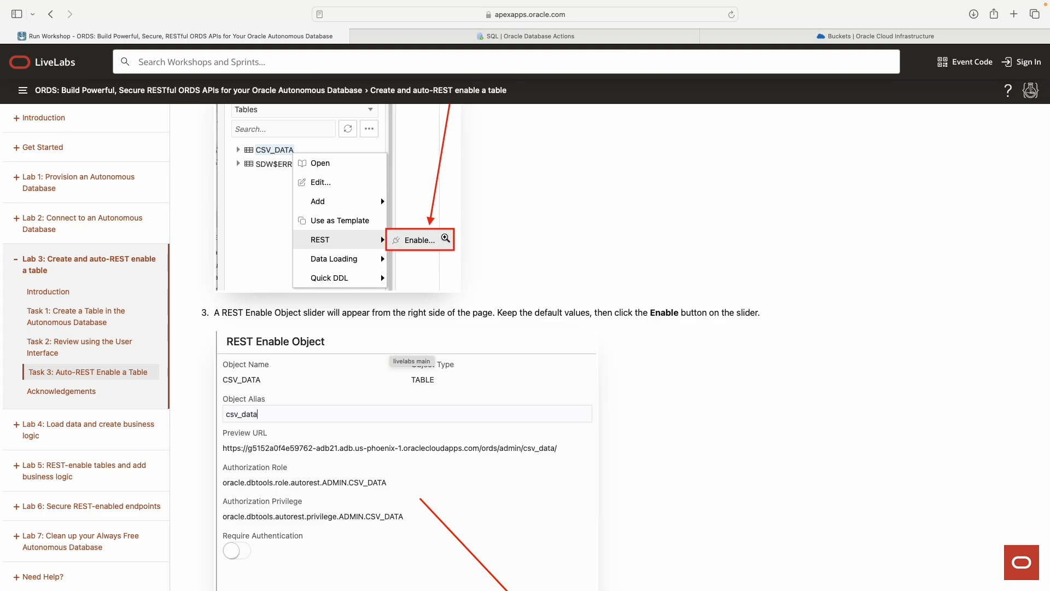
scroll(441, 235, down, 5)
scroll(444, 238, up, 12)
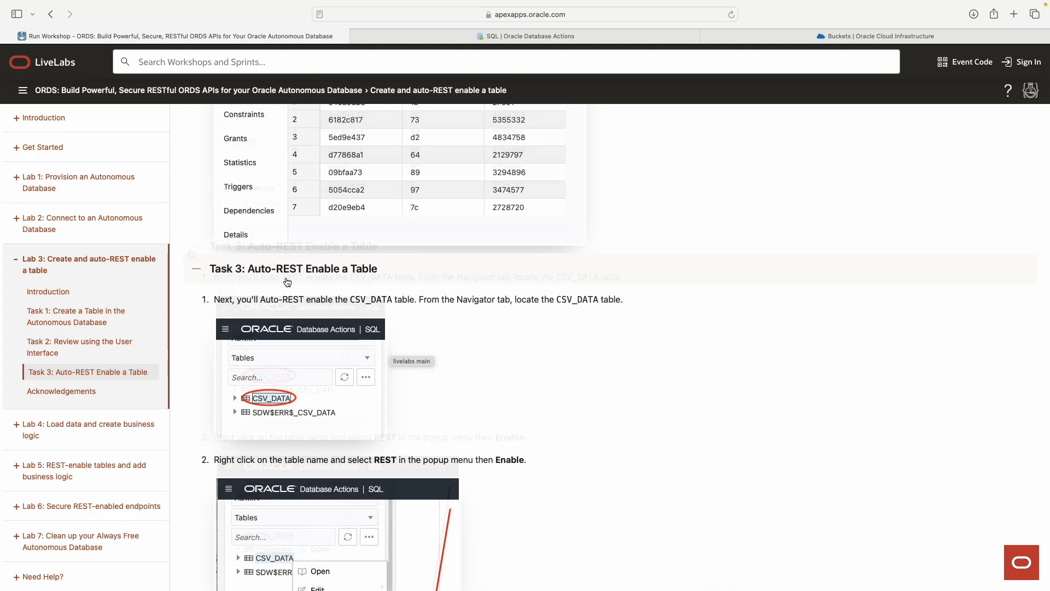
scroll(249, 277, down, 1)
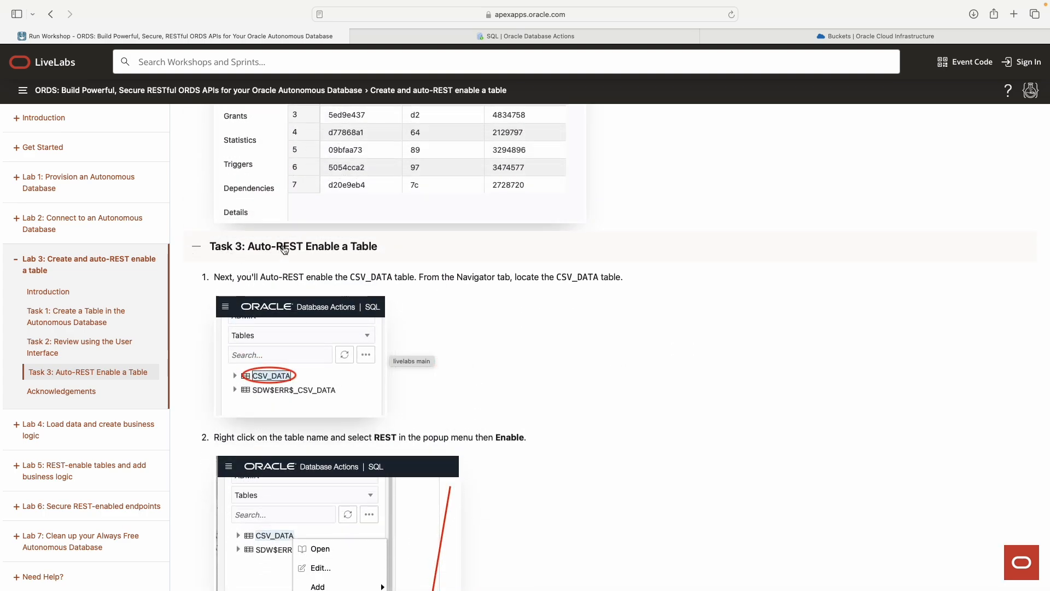
Step: Switch back to Database Actions and check the REST option and REST status of the CSV_DATA table
click(604, 33)
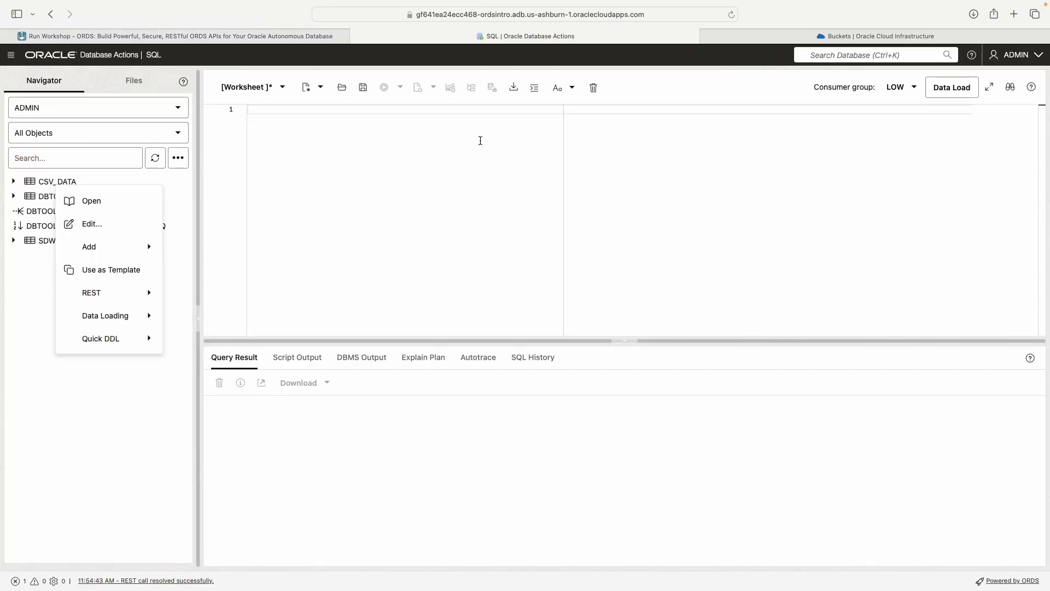
click(228, 222)
right_click(56, 183)
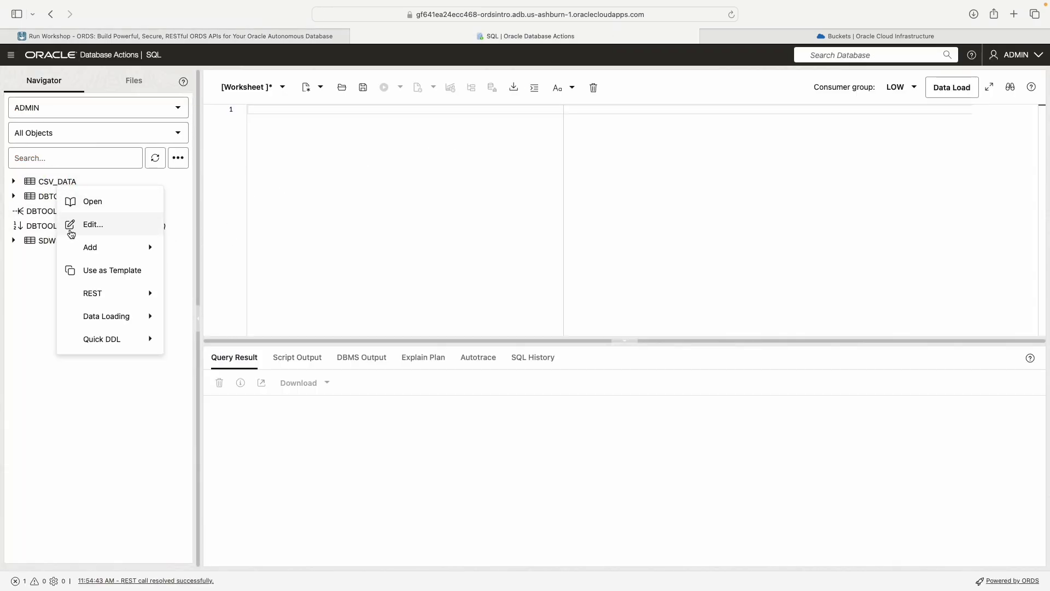
mouse_move(116, 299)
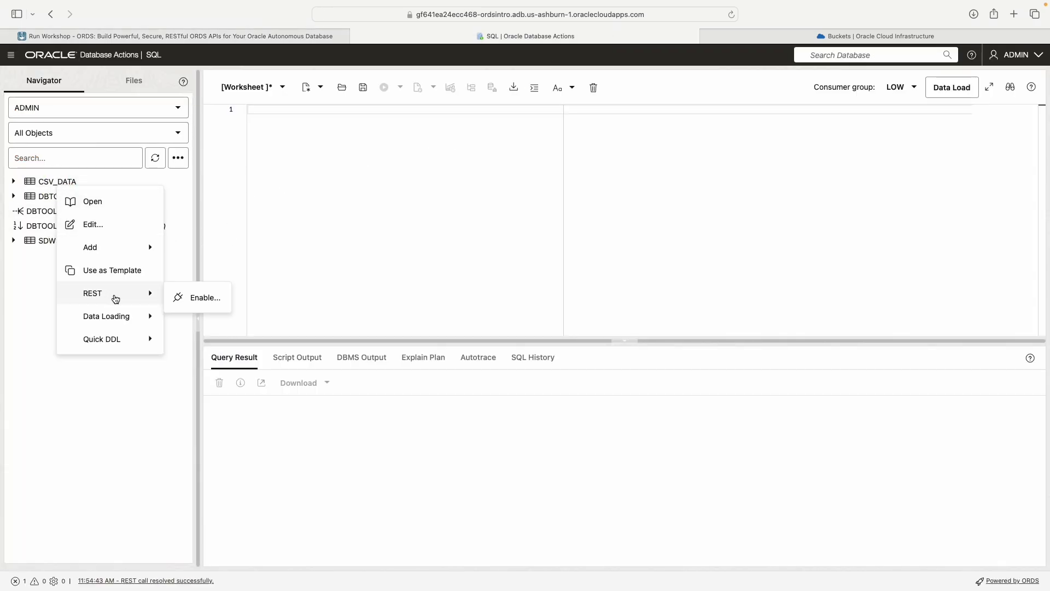
right_click(46, 182)
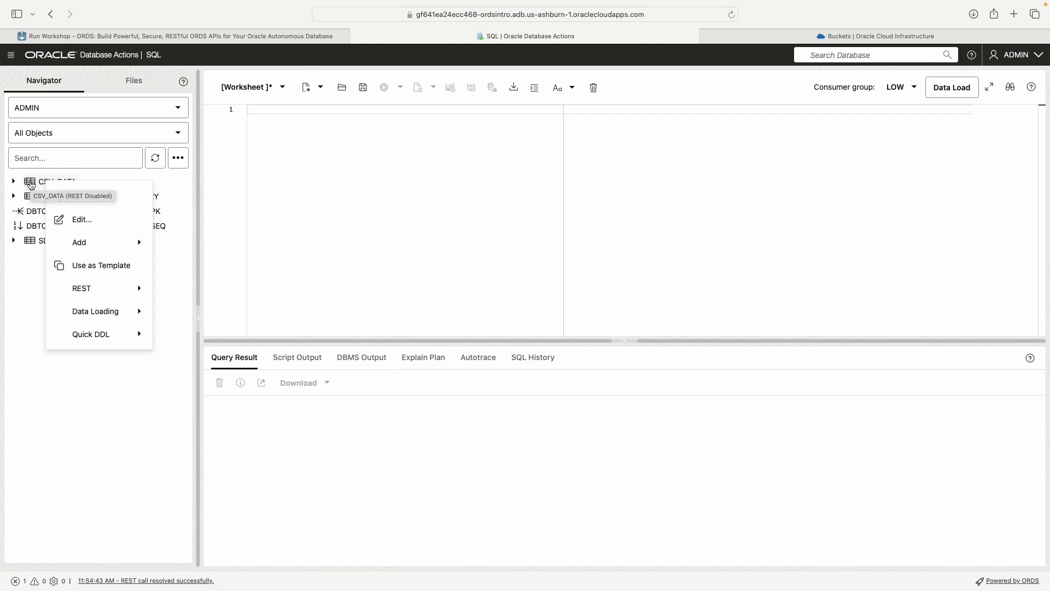
Step: Browse the navigator's object types and set the filter to Tables
click(176, 133)
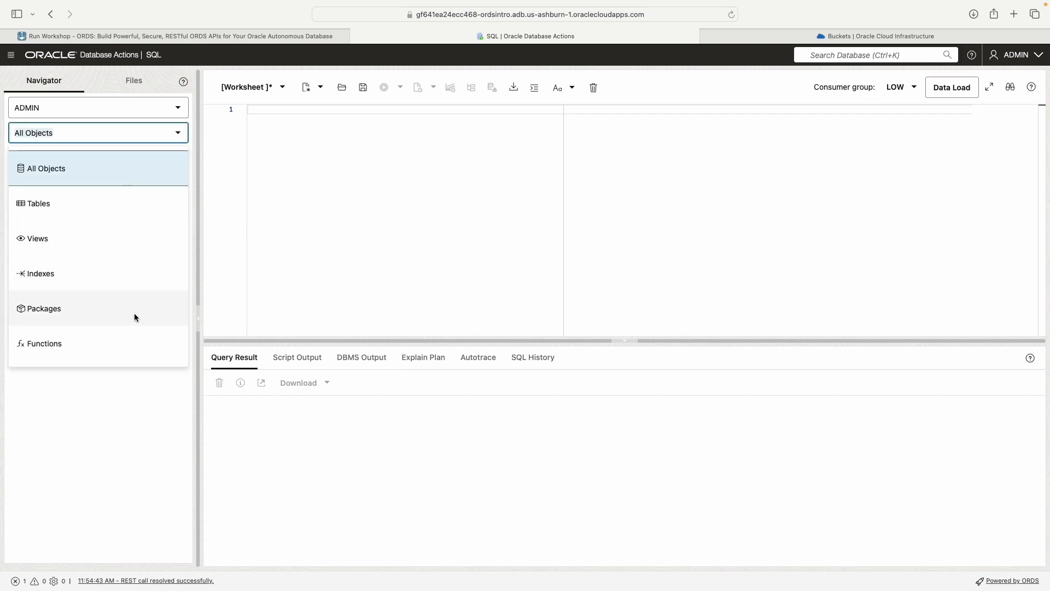
scroll(111, 271, down, 3)
scroll(112, 274, down, 2)
scroll(114, 281, up, 6)
click(61, 204)
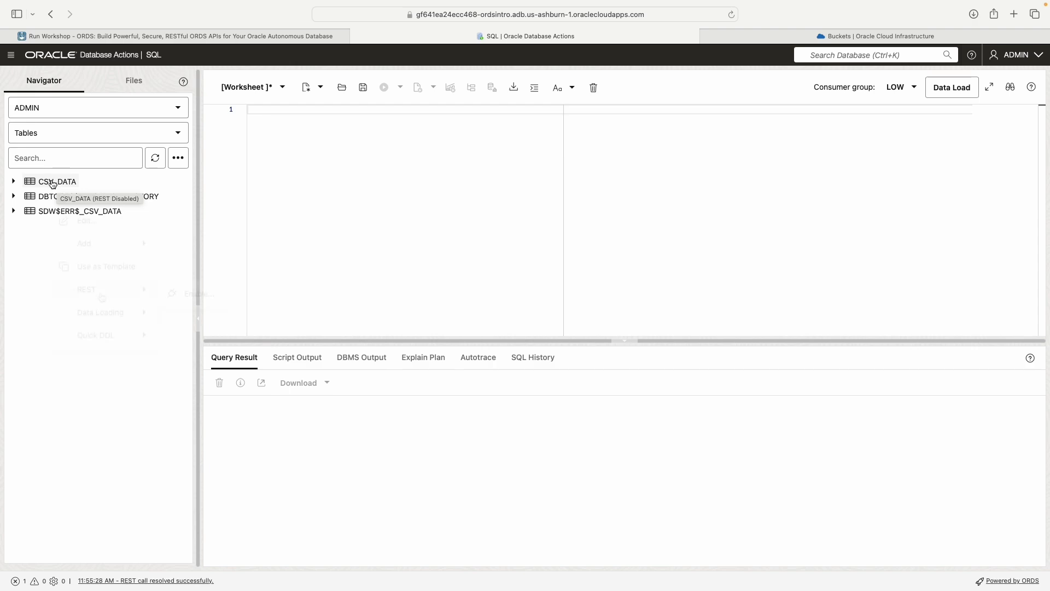
Step: Open the REST Enable Object settings for the CSV_DATA table
right_click(52, 184)
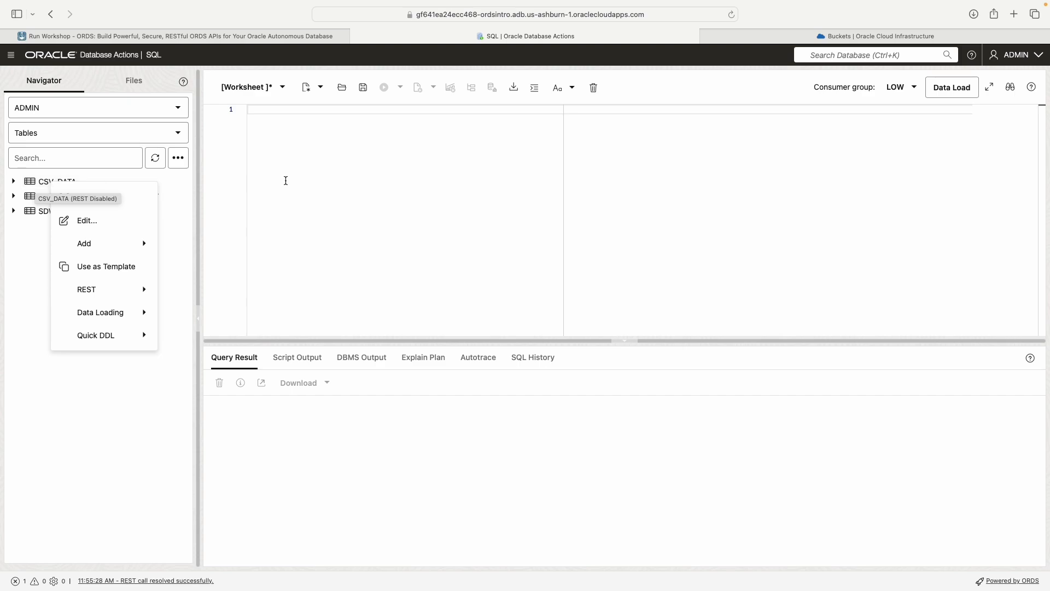
click(301, 181)
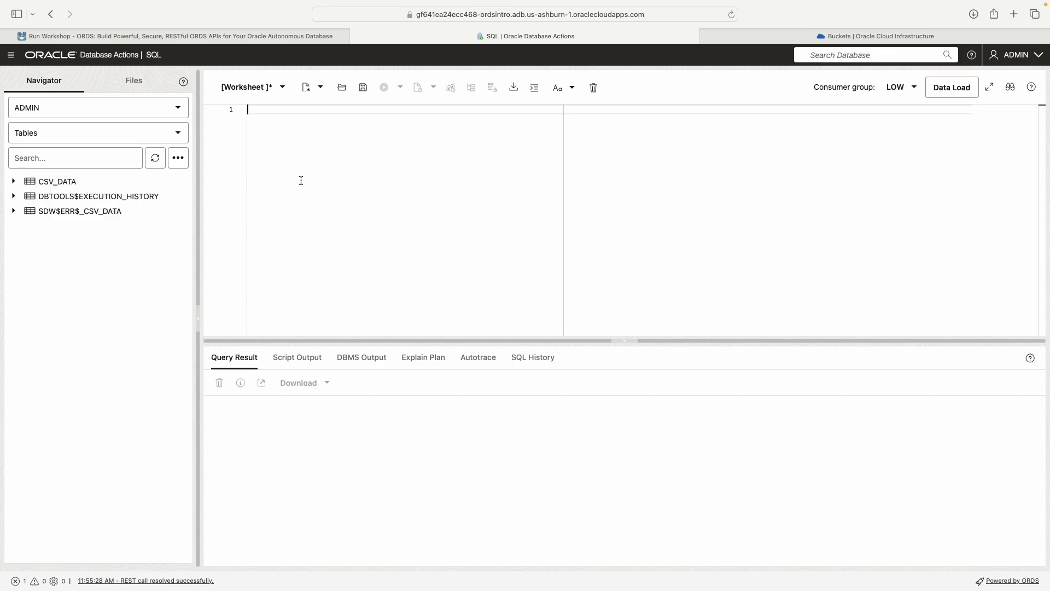
right_click(67, 184)
mouse_move(107, 293)
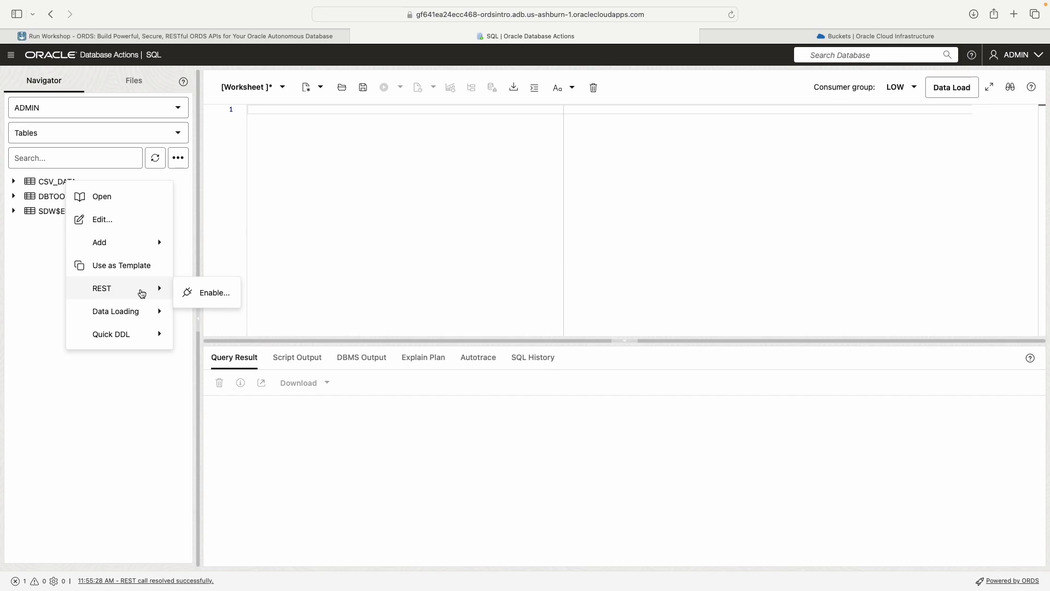
click(219, 296)
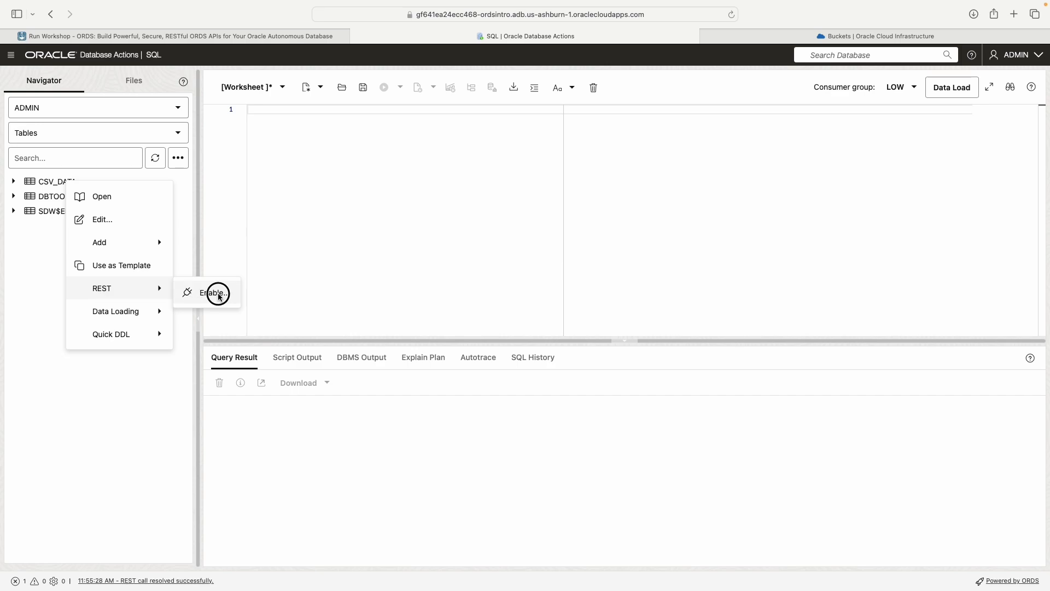
Step: Examine the object name and object alias in the REST Enable Object settings of CSV_DATA
click(659, 124)
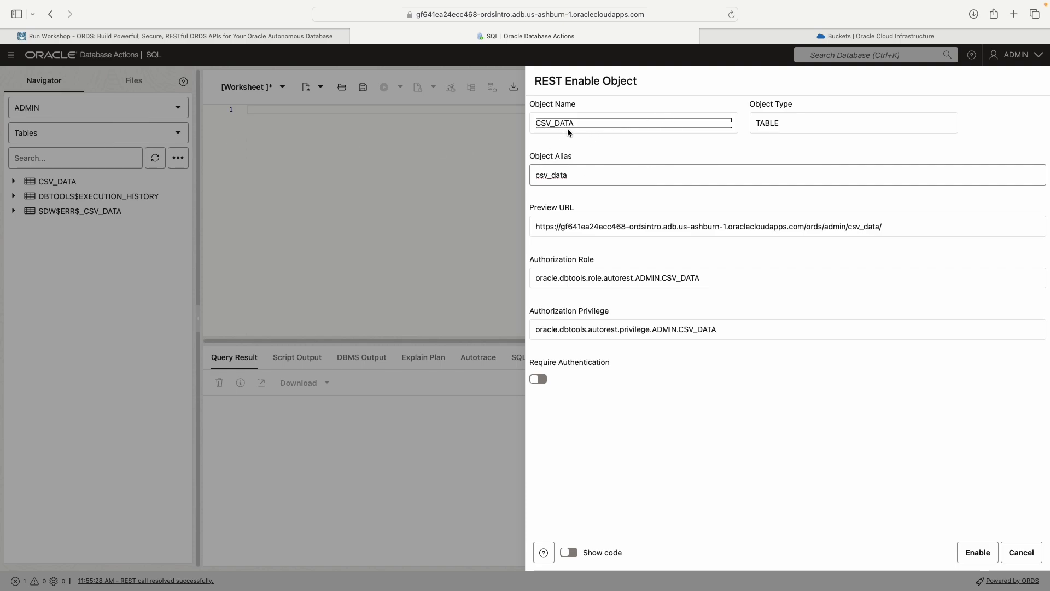
drag(581, 158, 530, 155)
click(535, 175)
drag(591, 101, 529, 104)
click(587, 126)
click(565, 174)
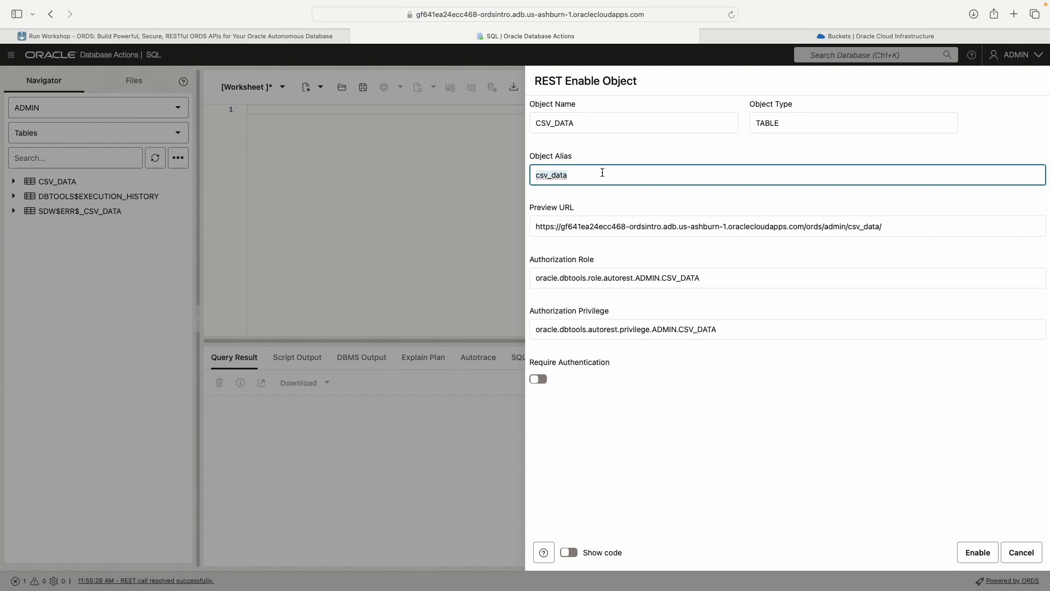
click(602, 172)
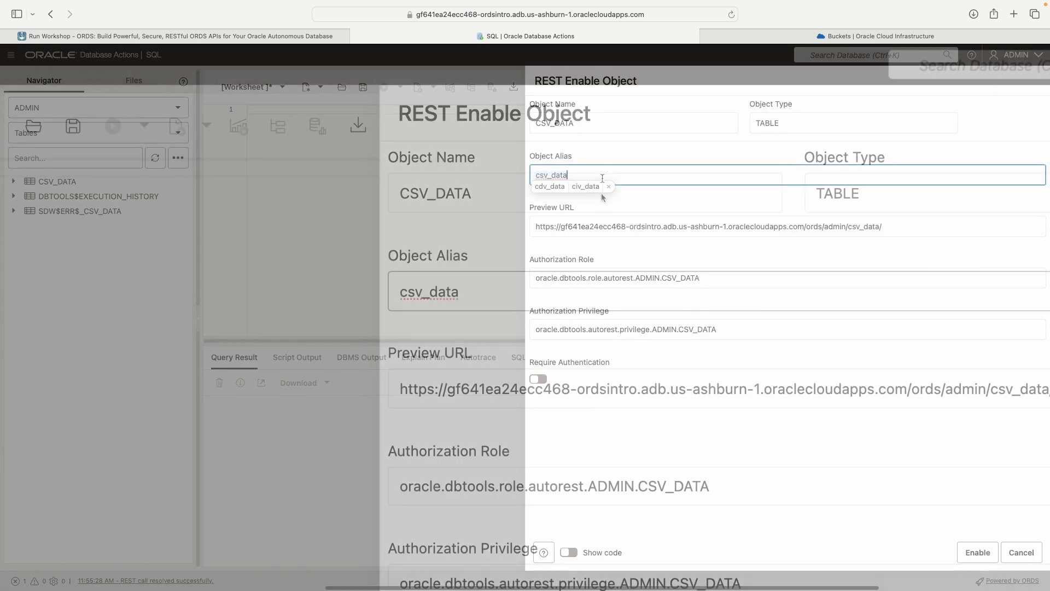
double_click(545, 123)
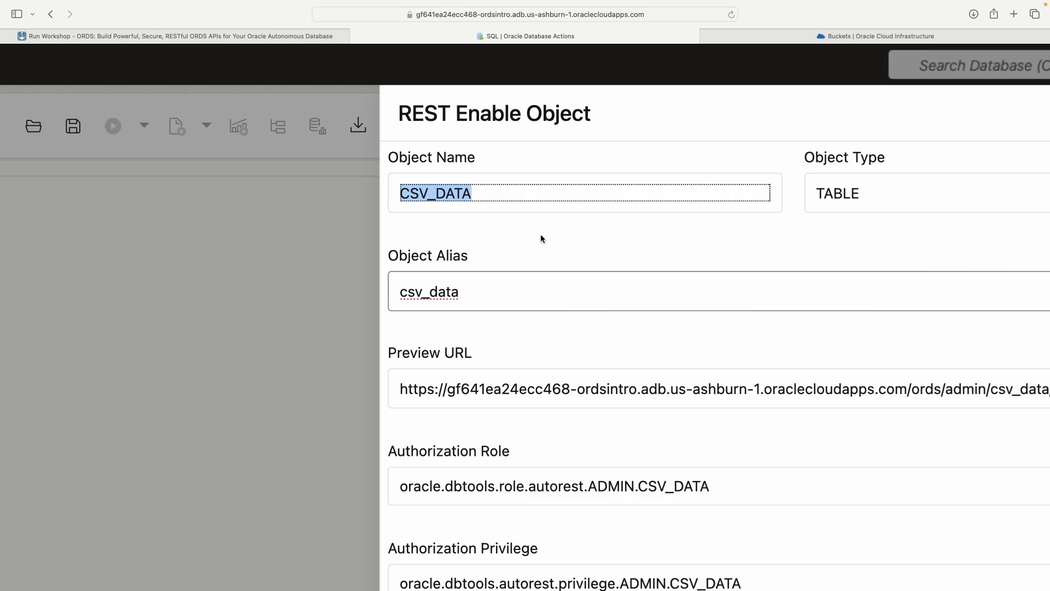
scroll(540, 235, up, 3)
scroll(541, 236, down, 6)
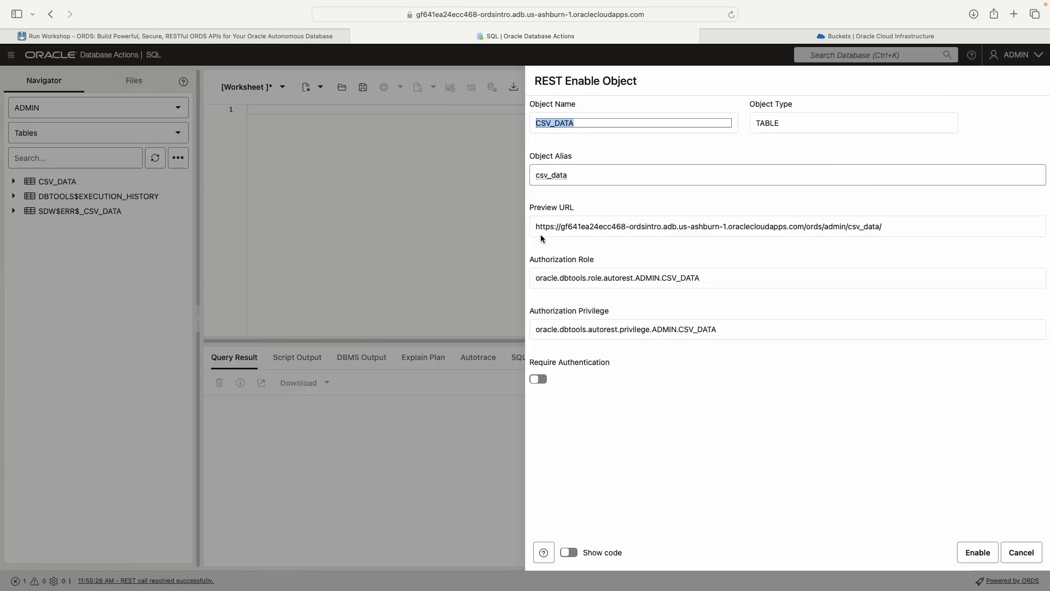
Step: Examine the object alias and the preview URL in the REST Enable Object settings of CSV_DATA
click(581, 122)
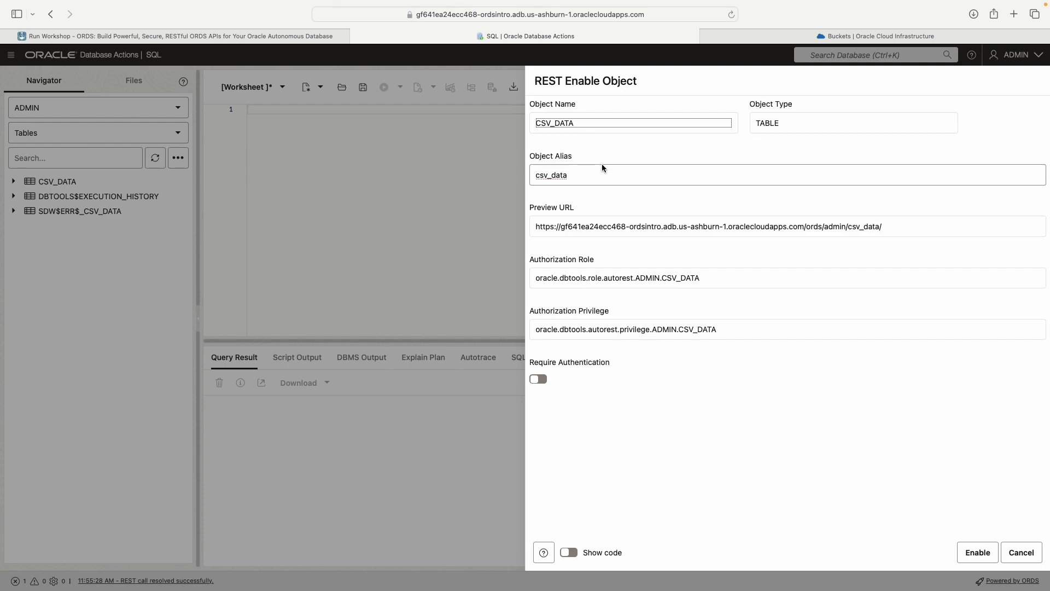
drag(917, 229, 542, 227)
click(620, 175)
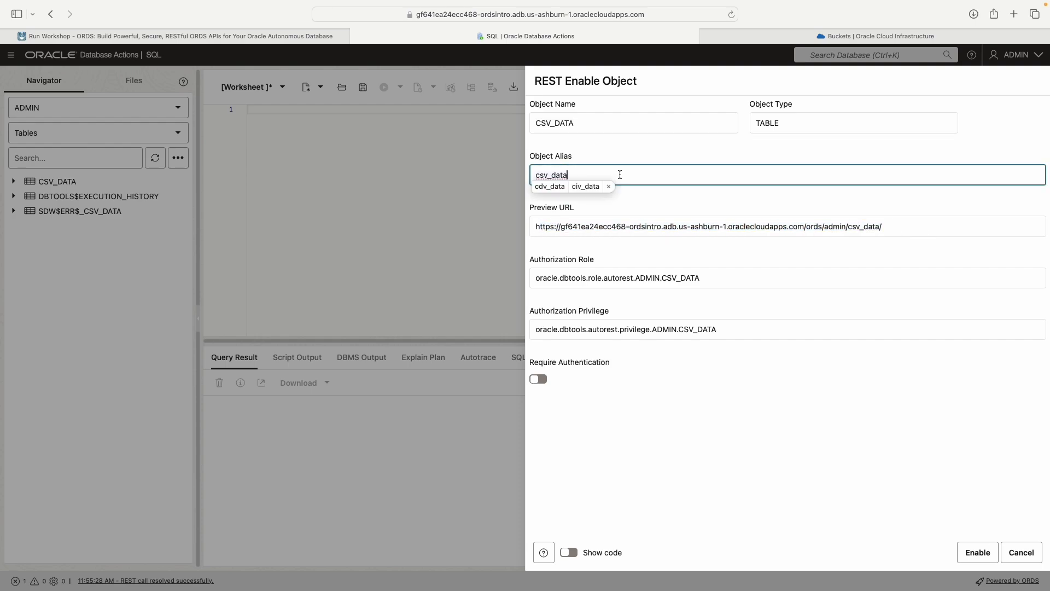
click(648, 213)
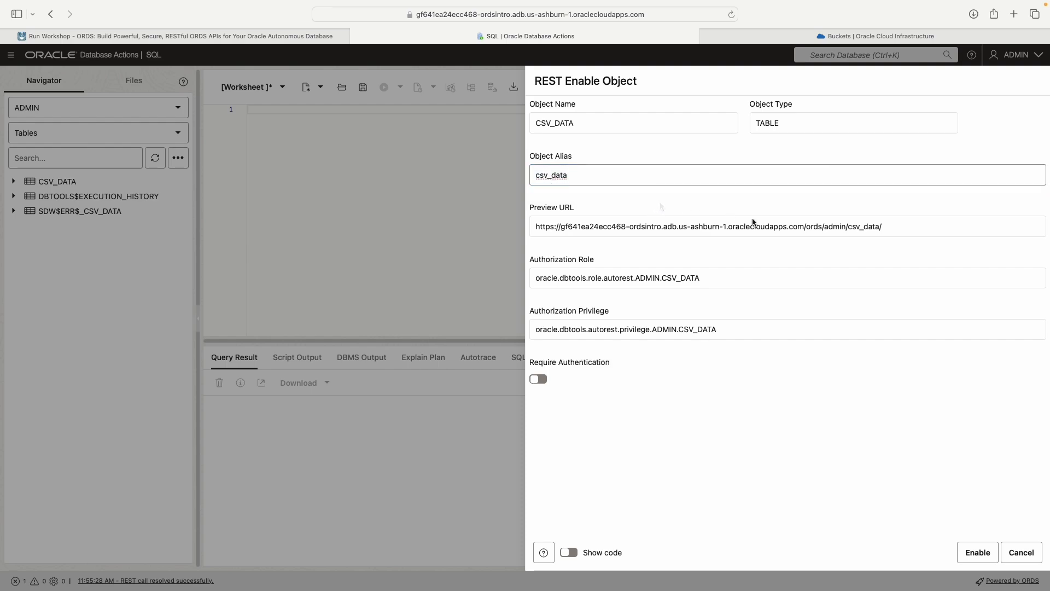
drag(892, 226, 532, 225)
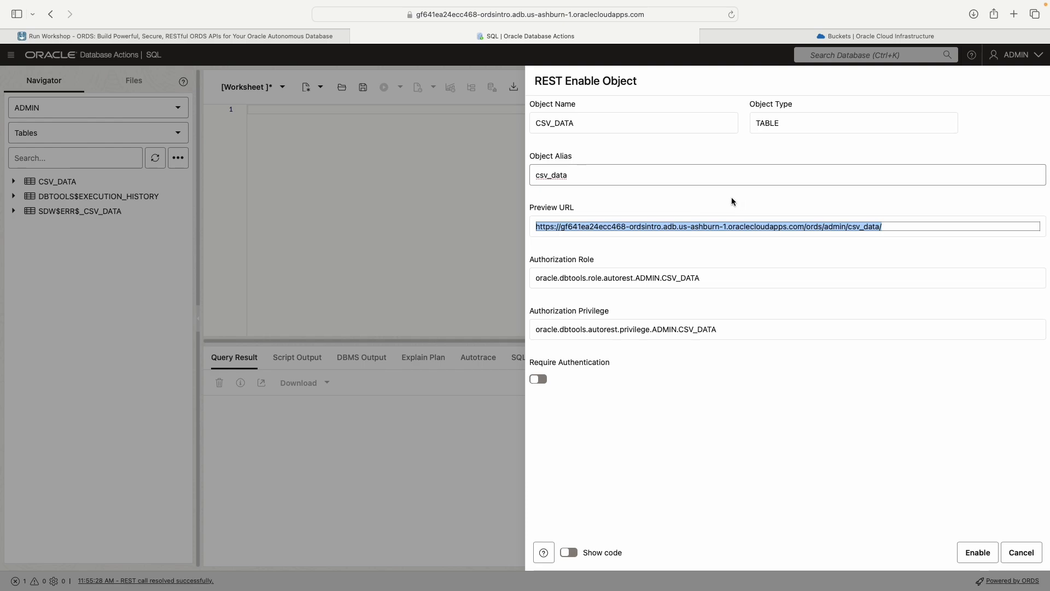
Step: Set the object alias of the CSV_DATA table to tableone
click(667, 175)
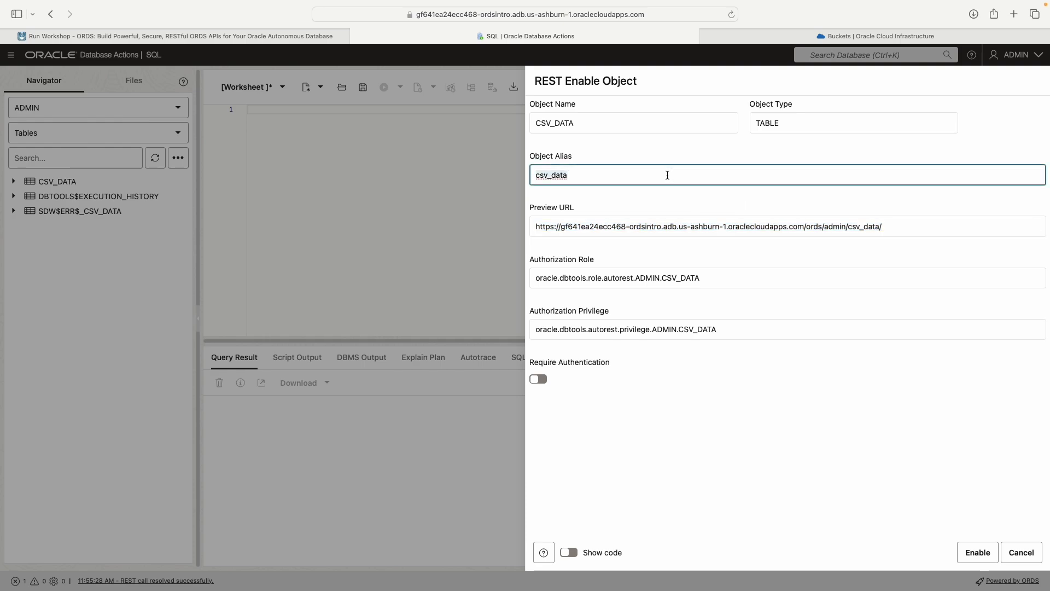
key(BackSpace)
text(tableone)
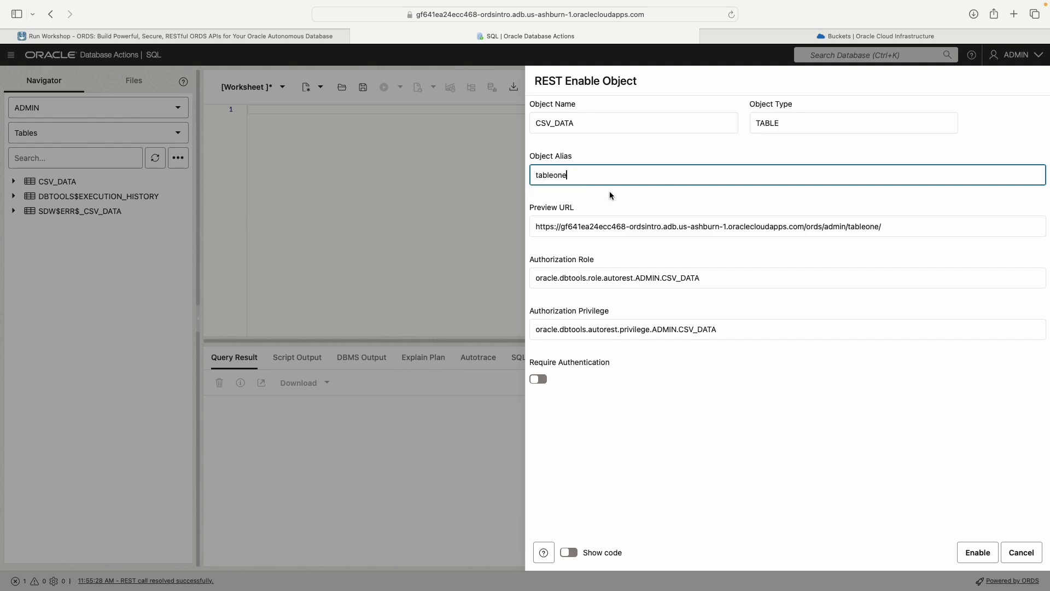
Step: Set the object alias back to csv_data and check the ending of the preview URL
key(BackSpace)
key(BackSpace)
key(BackSpace)
key(BackSpace)
key(BackSpace)
key(BackSpace)
key(BackSpace)
key(BackSpace)
text(css_)
key(BackSpace)
key(BackSpace)
text(v_data)
drag(889, 228, 801, 228)
click(710, 204)
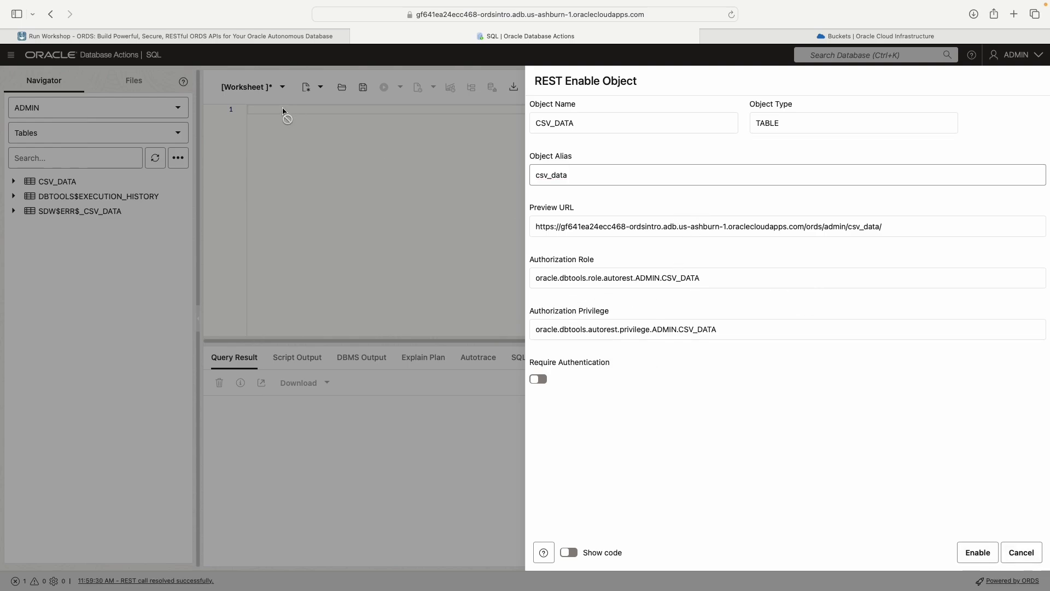
Step: Check the REST Enable Object values in the workshop instructions and REST-enable the CSV_DATA table in Database Actions with the default settings
click(239, 35)
scroll(721, 456, down, 3)
scroll(564, 375, down, 8)
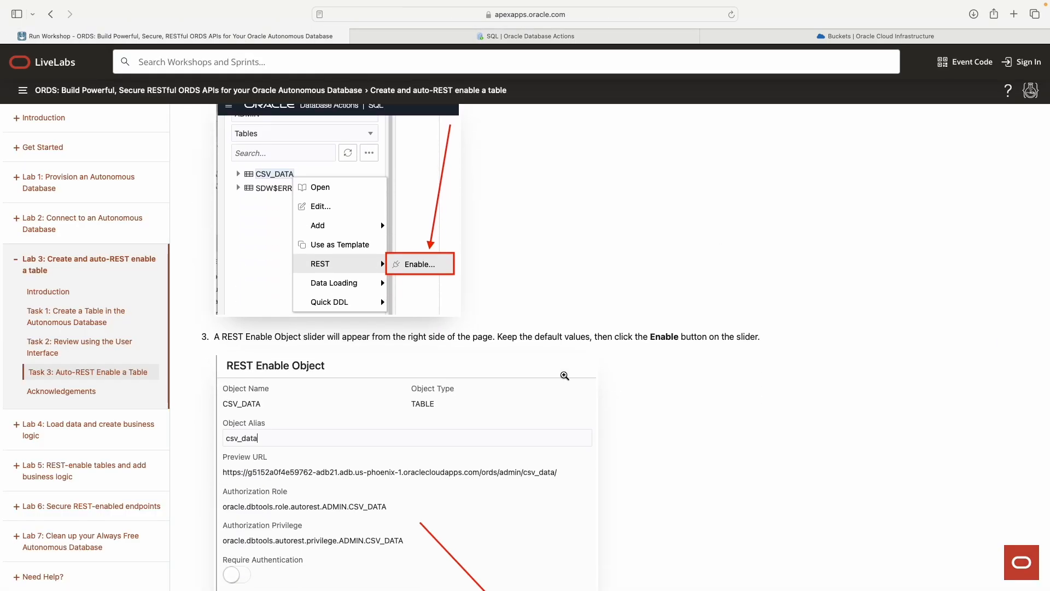
scroll(391, 267, up, 1)
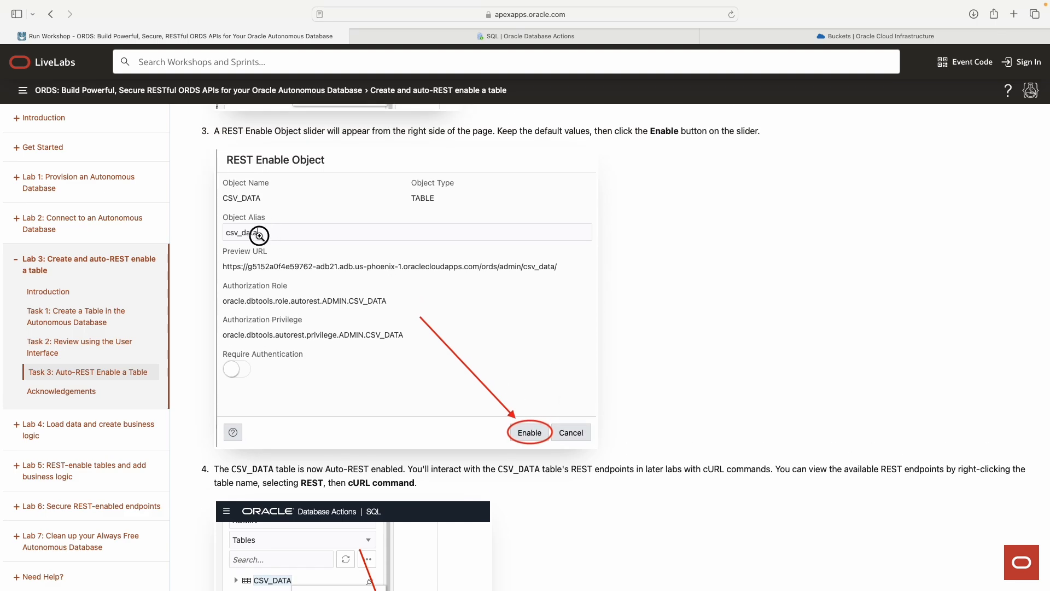
click(263, 237)
click(327, 252)
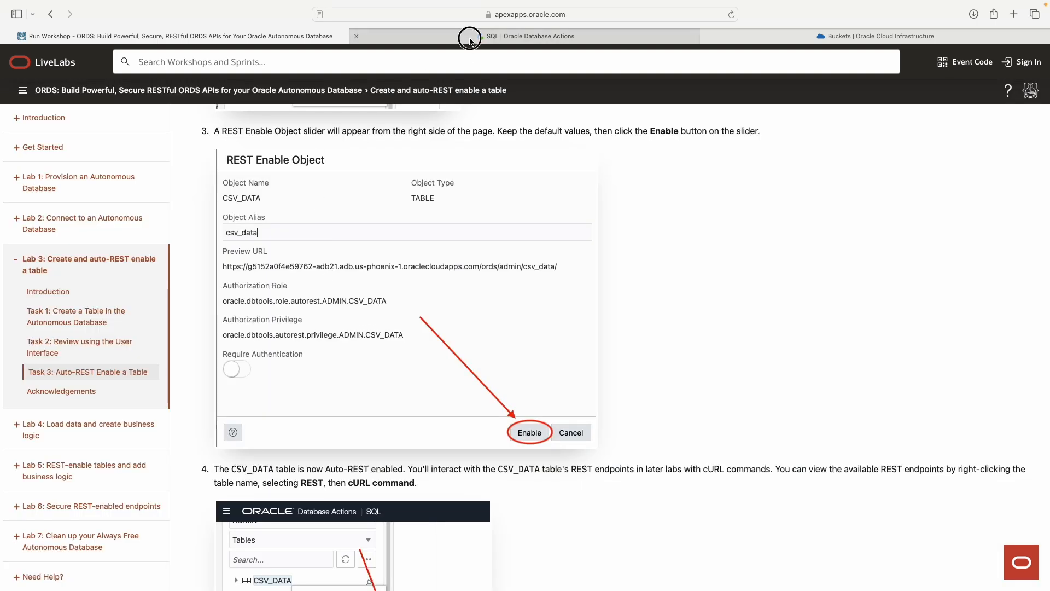
click(530, 36)
click(976, 554)
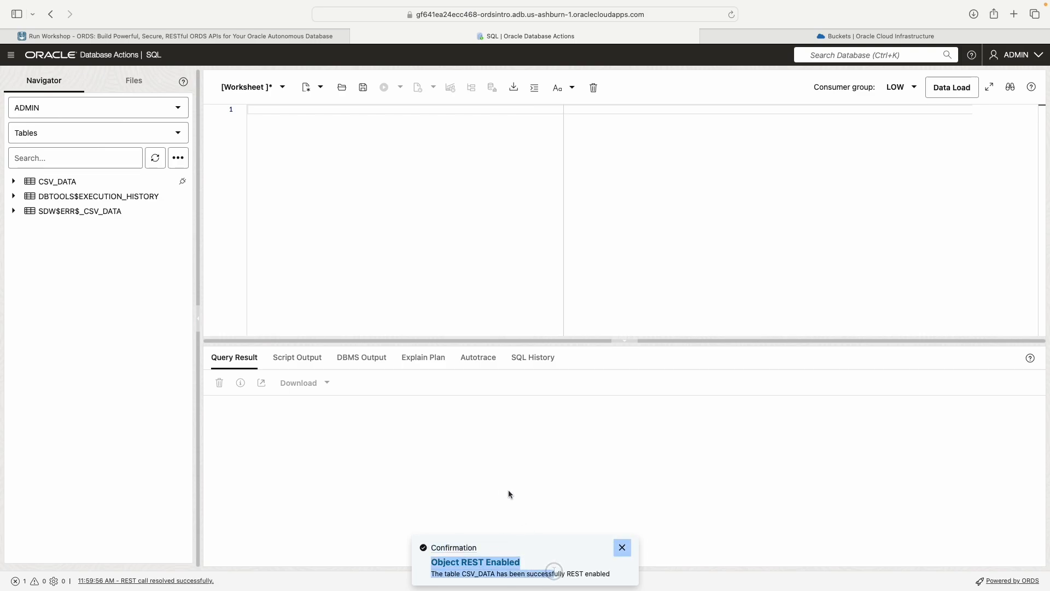
Step: Check the REST status marker and the REST options of the CSV_DATA table in the navigator
click(235, 35)
scroll(569, 323, down, 10)
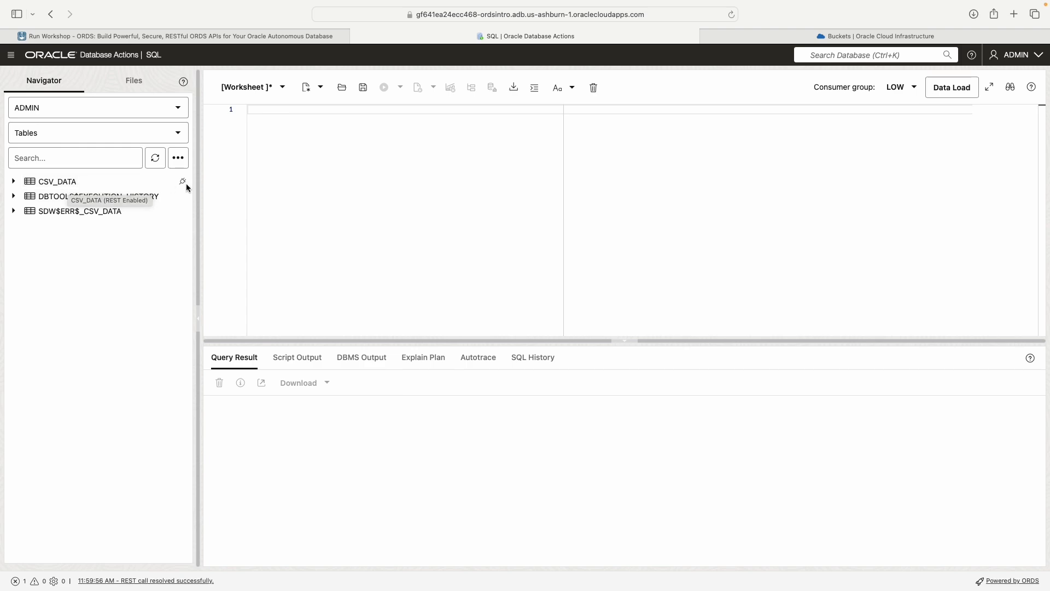
click(185, 182)
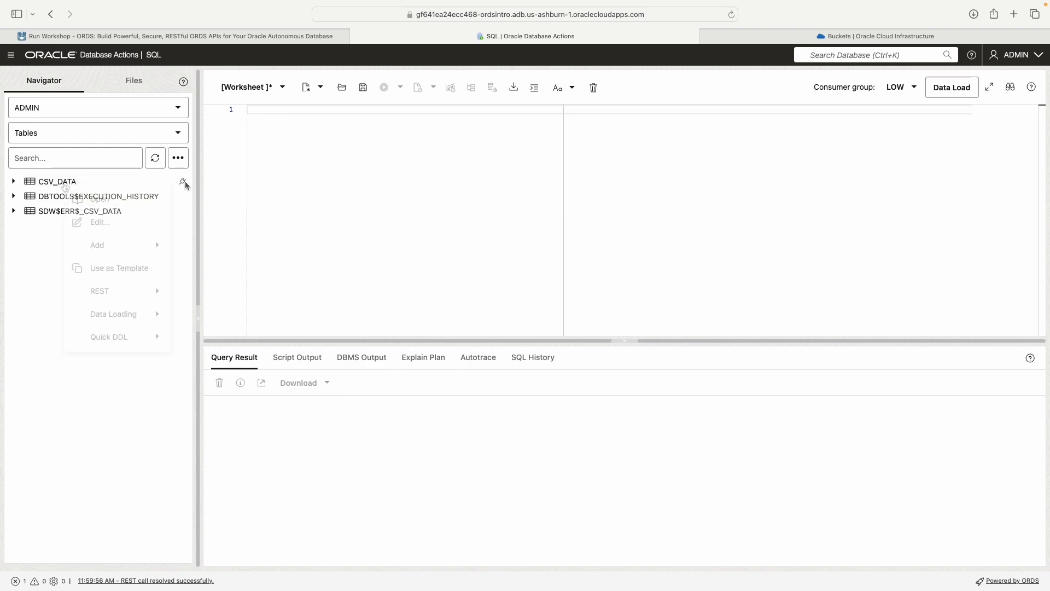
mouse_move(129, 295)
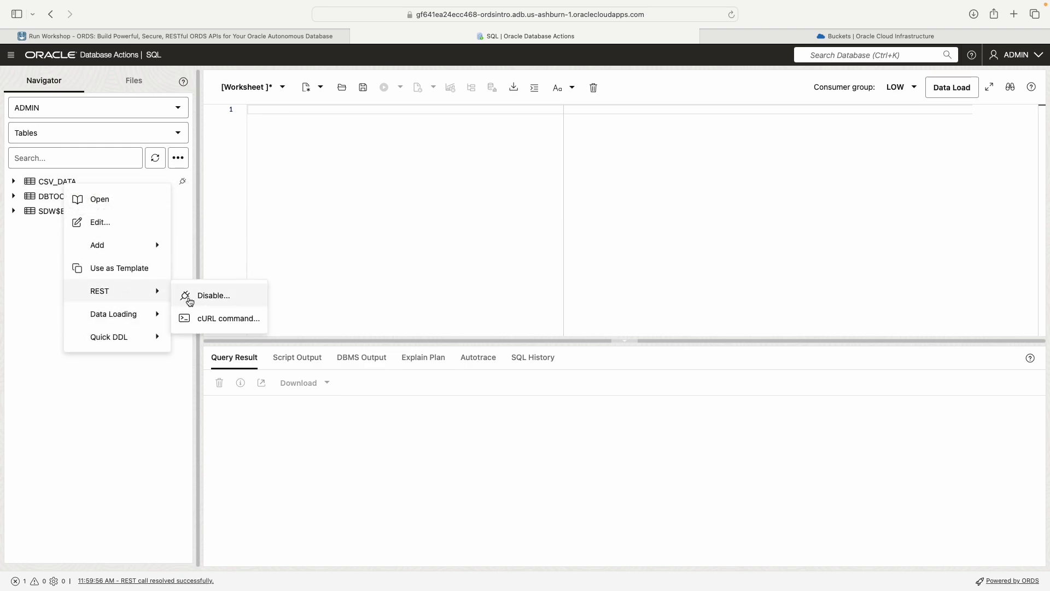
click(241, 182)
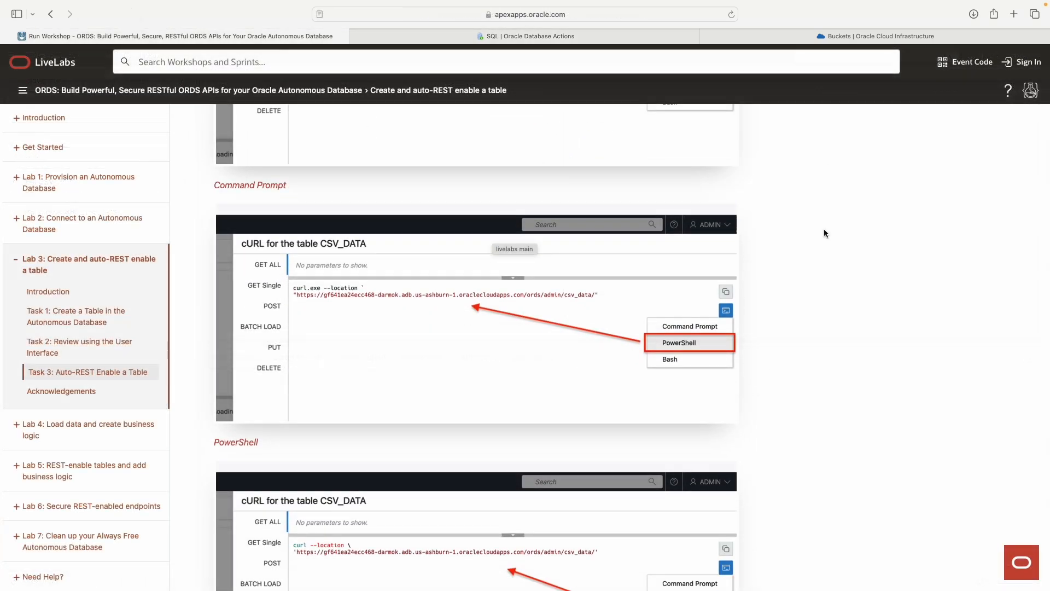
Step: Read the workshop's cURL instructions, switch back to Database Actions and open the cURL commands for the CSV_DATA table
scroll(825, 232, down, 5)
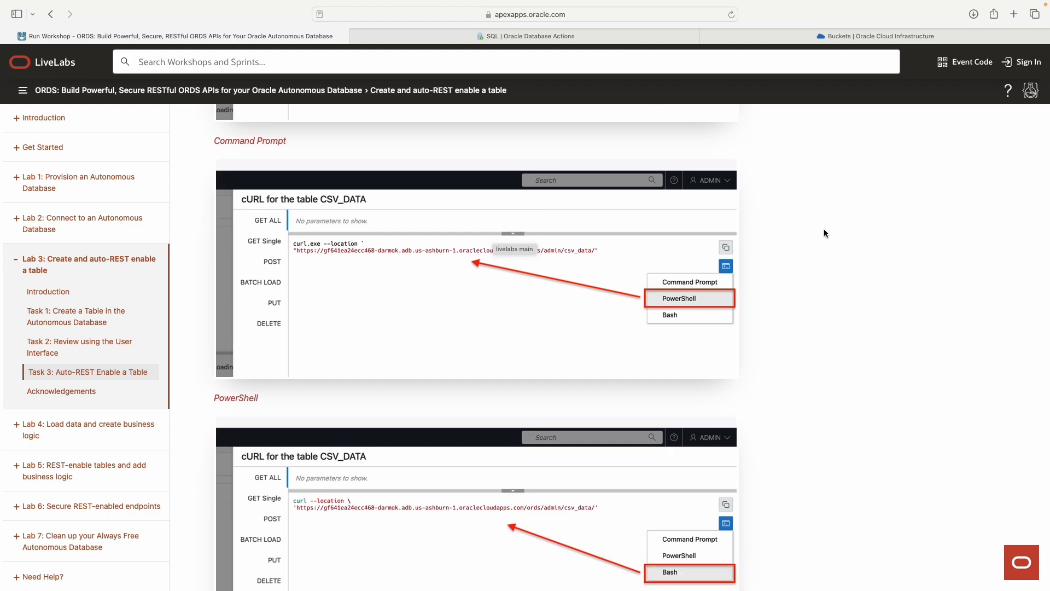
scroll(781, 237, down, 5)
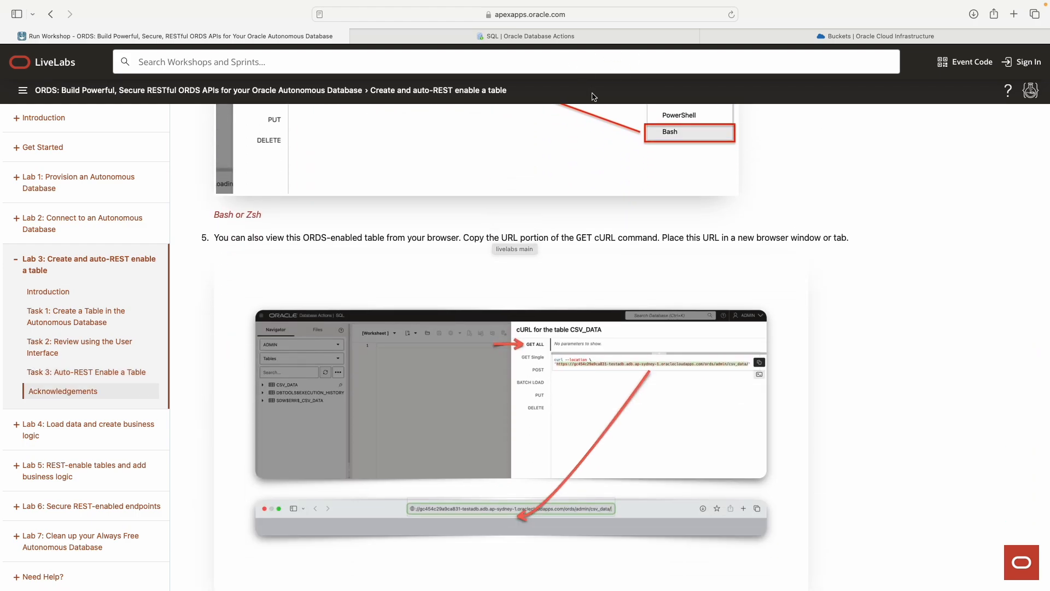
click(569, 38)
right_click(44, 181)
mouse_move(123, 287)
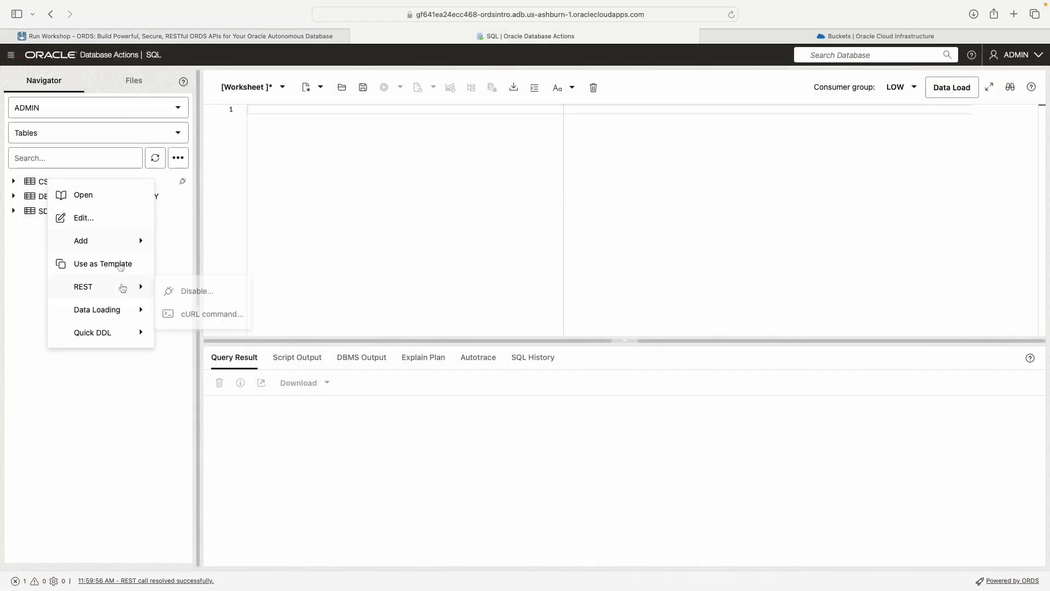
click(225, 313)
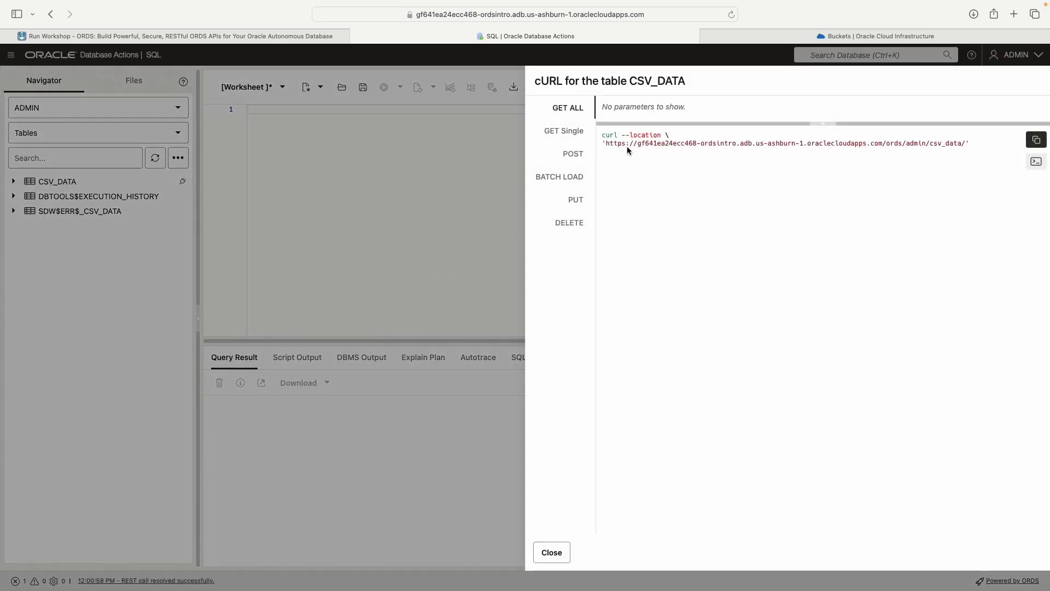
Step: Examine the GET ALL command's URL and the rowid substitution of the GET Single command
drag(607, 143, 959, 145)
click(674, 157)
drag(606, 143, 967, 146)
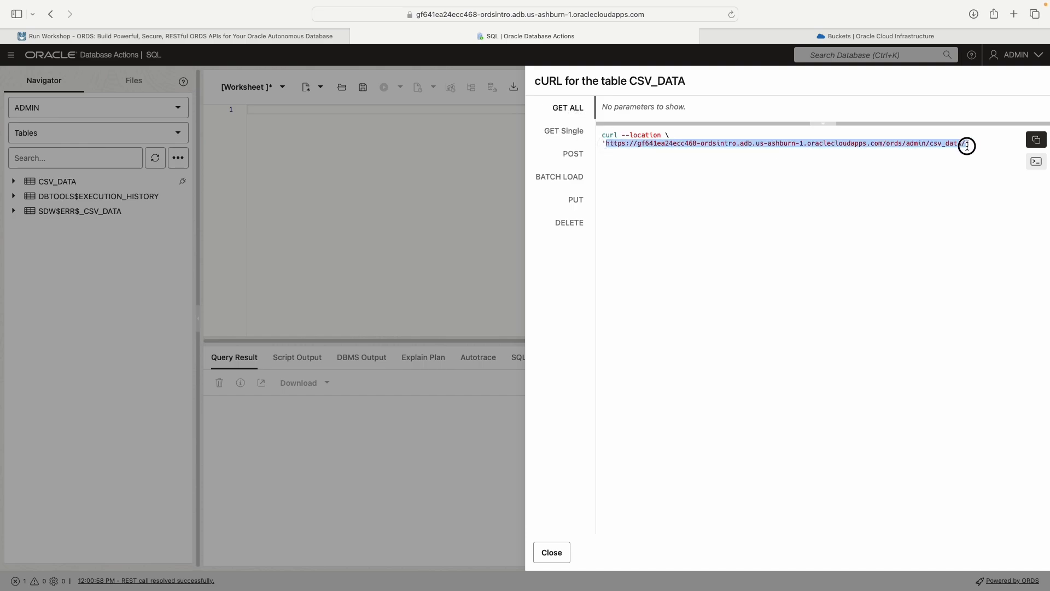
click(563, 131)
click(857, 149)
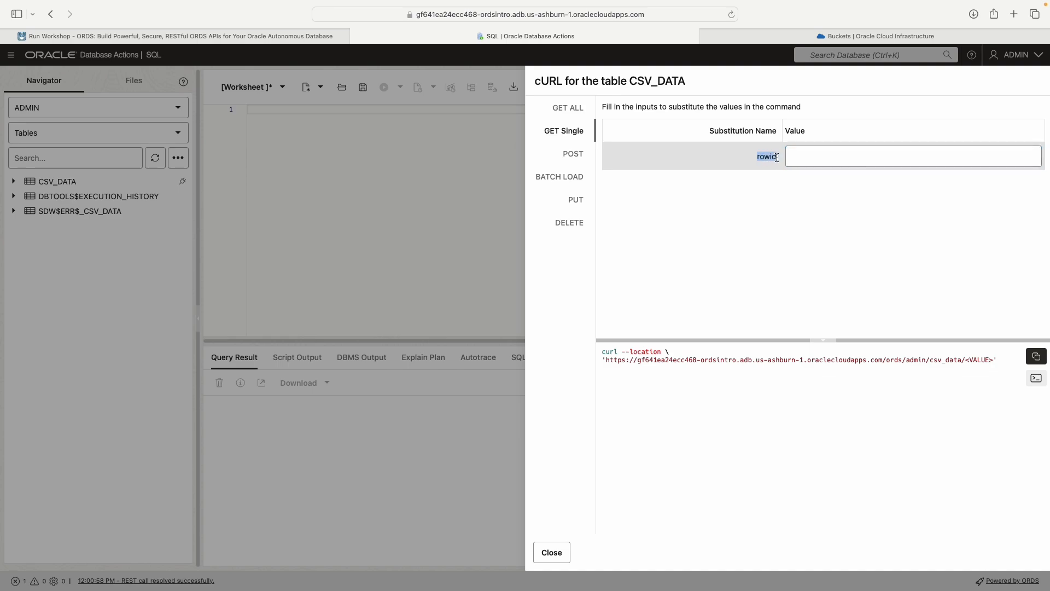
Step: Examine the POST command with its column substitutions and the BATCH LOAD command's URL
click(574, 158)
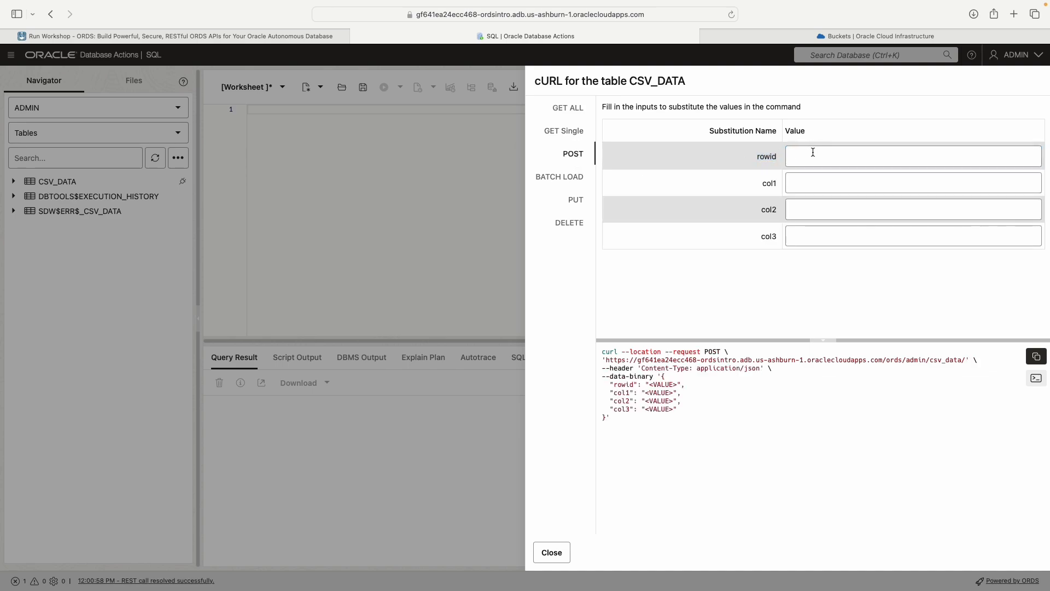
drag(681, 411, 601, 355)
drag(622, 419, 605, 354)
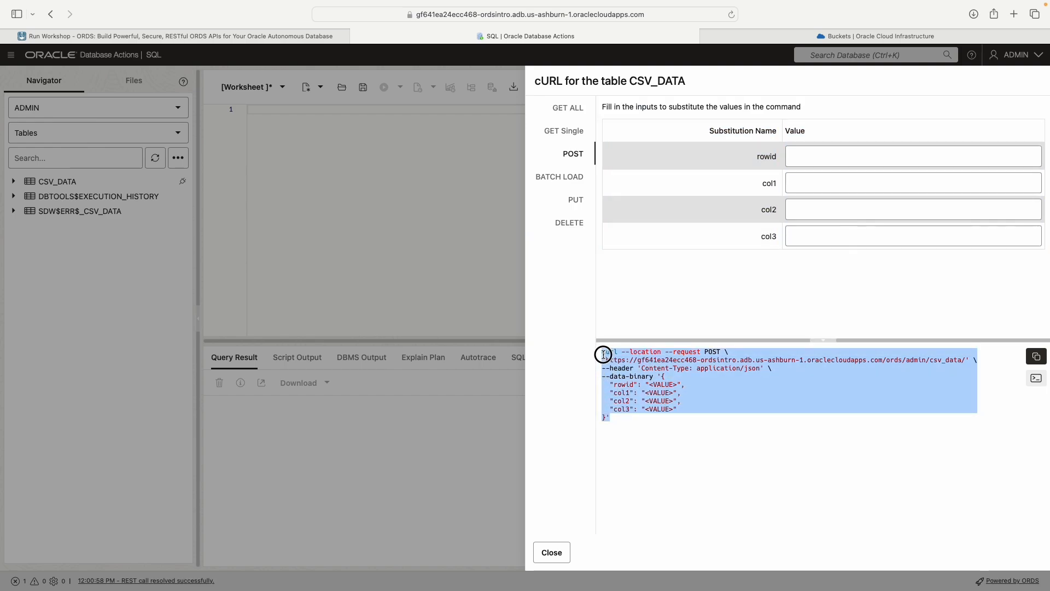
click(641, 393)
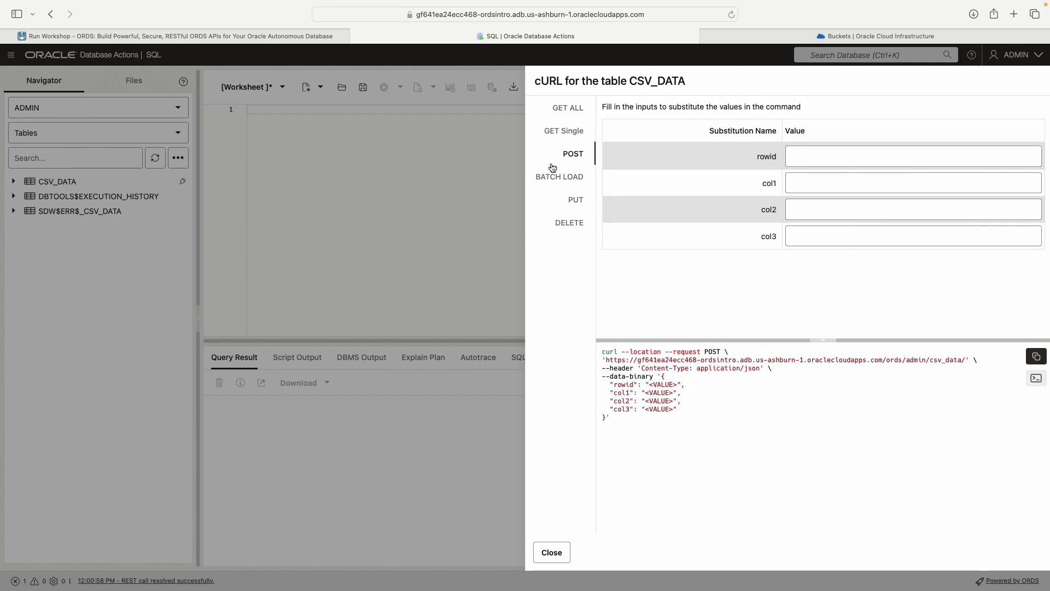
click(567, 181)
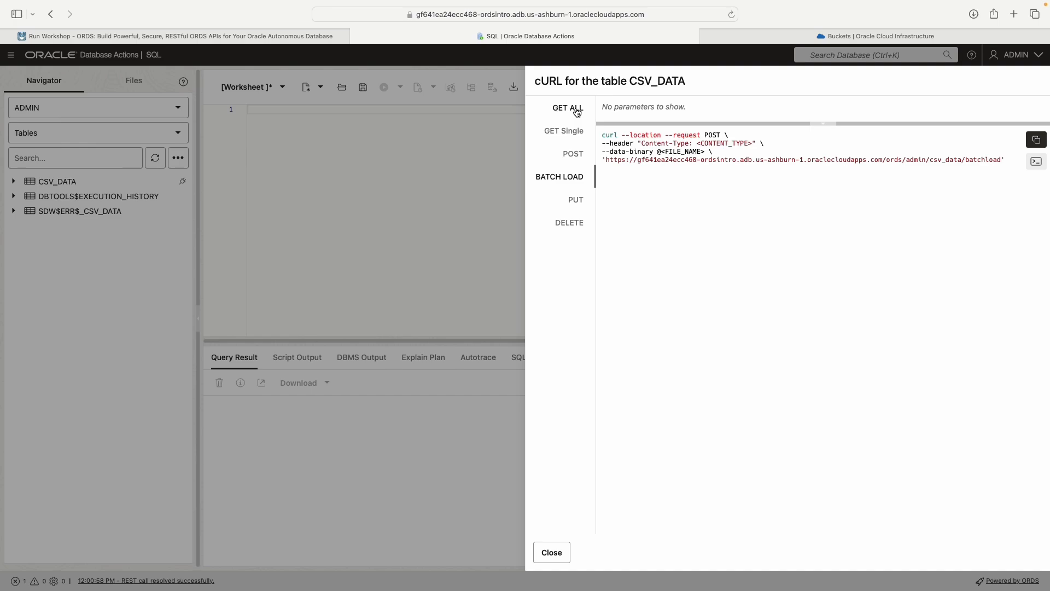
mouse_move(608, 162)
mouse_down()
mouse_move(1013, 160)
mouse_move(601, 162)
mouse_up()
click(801, 161)
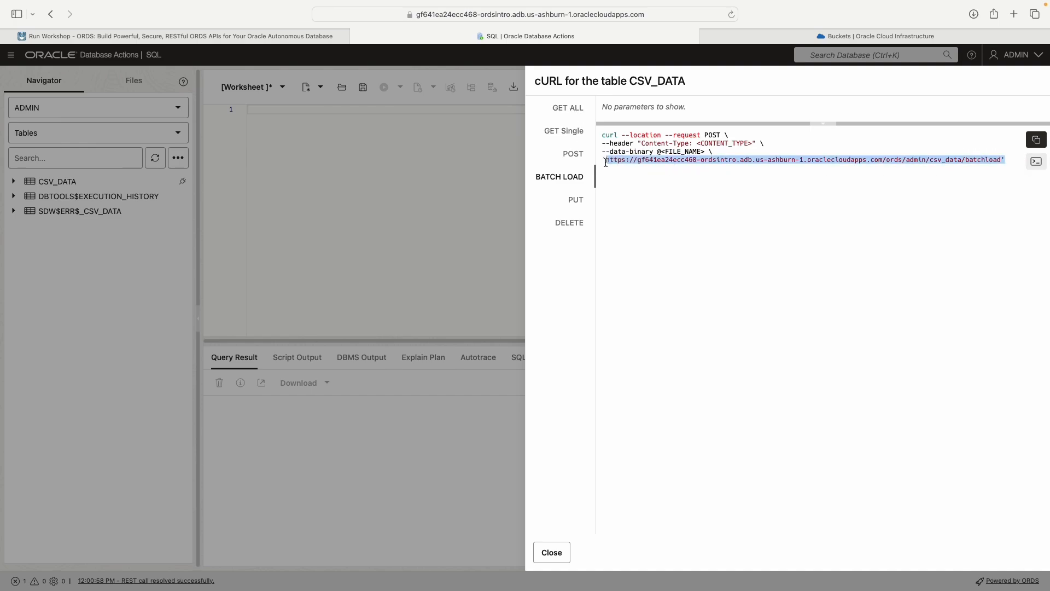
Step: Copy the URL portion of the GET ALL cURL command for CSV_DATA
click(568, 107)
scroll(672, 151, up, 5)
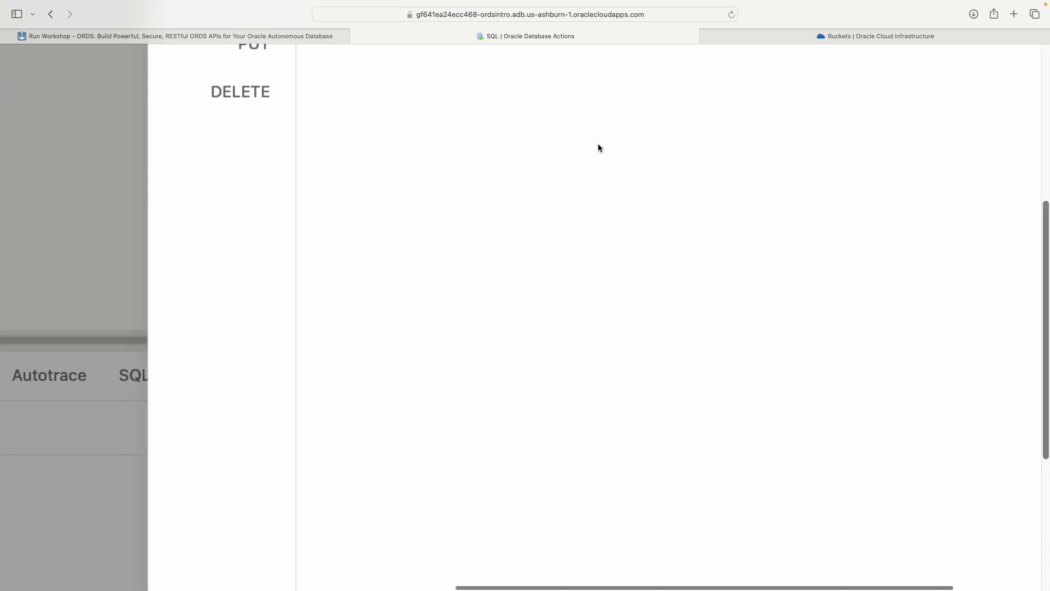
scroll(599, 146, down, 5)
drag(605, 146, 968, 142)
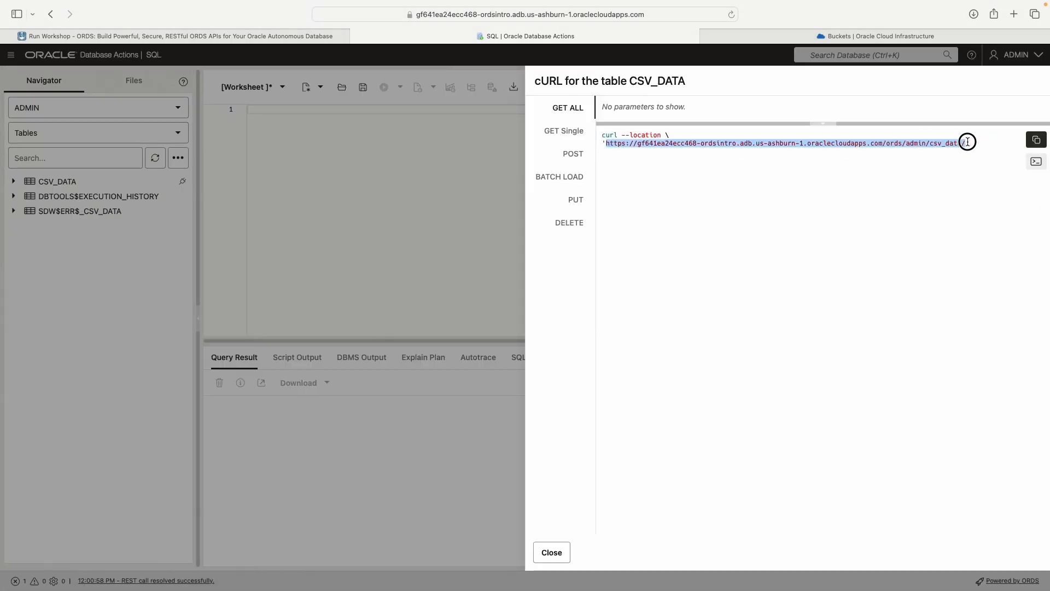
right_click(788, 143)
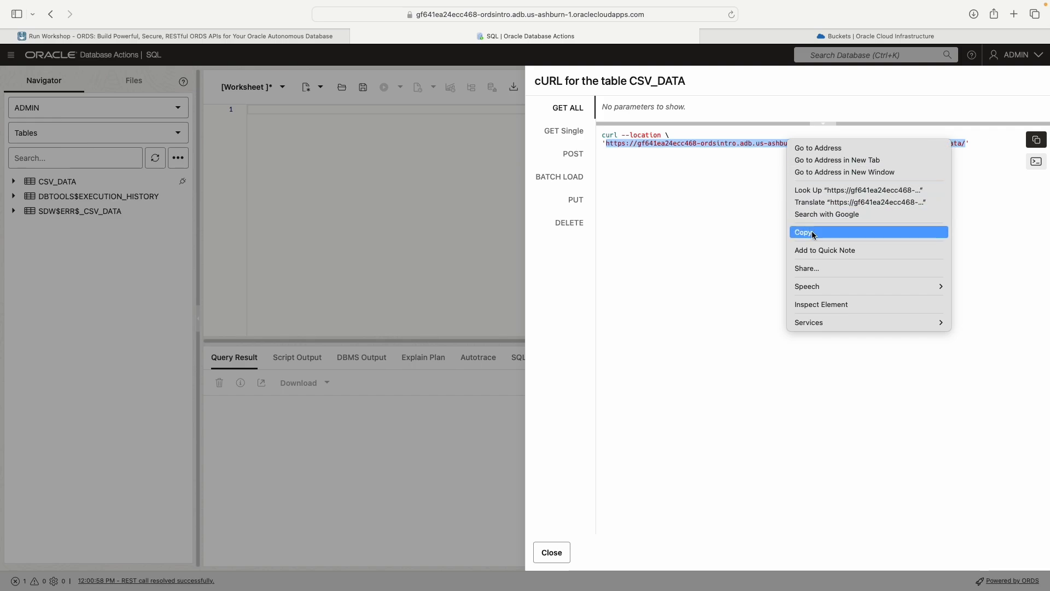
click(812, 232)
Step: Open the copied CSV_DATA endpoint URL in a new browser tab
click(1014, 15)
right_click(679, 20)
click(706, 59)
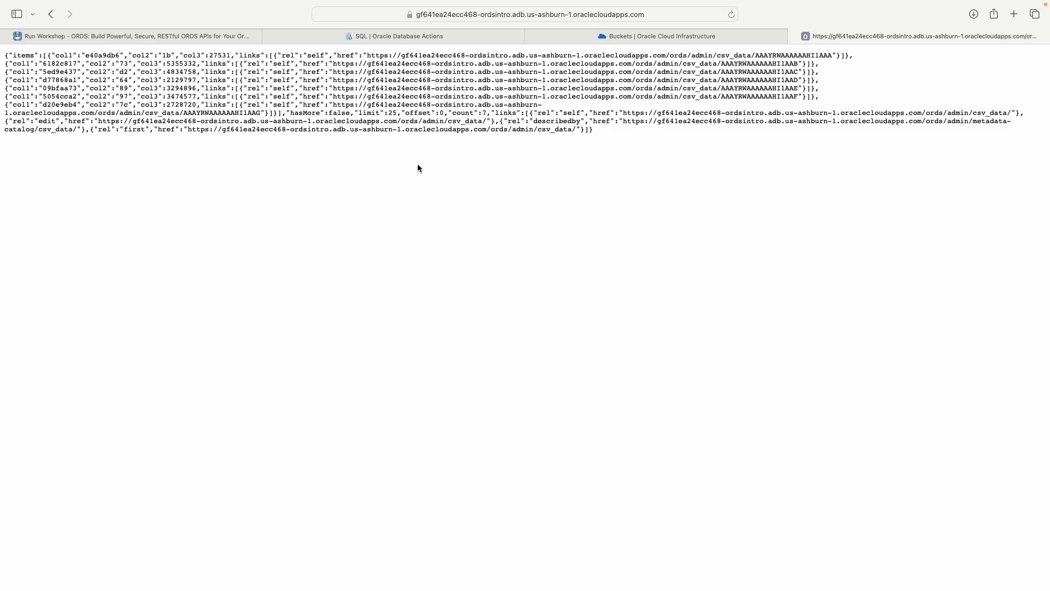
Step: Inspect the endpoint page, preview the formatted JSON response of the csv_data network request and enlarge the web inspector
right_click(455, 167)
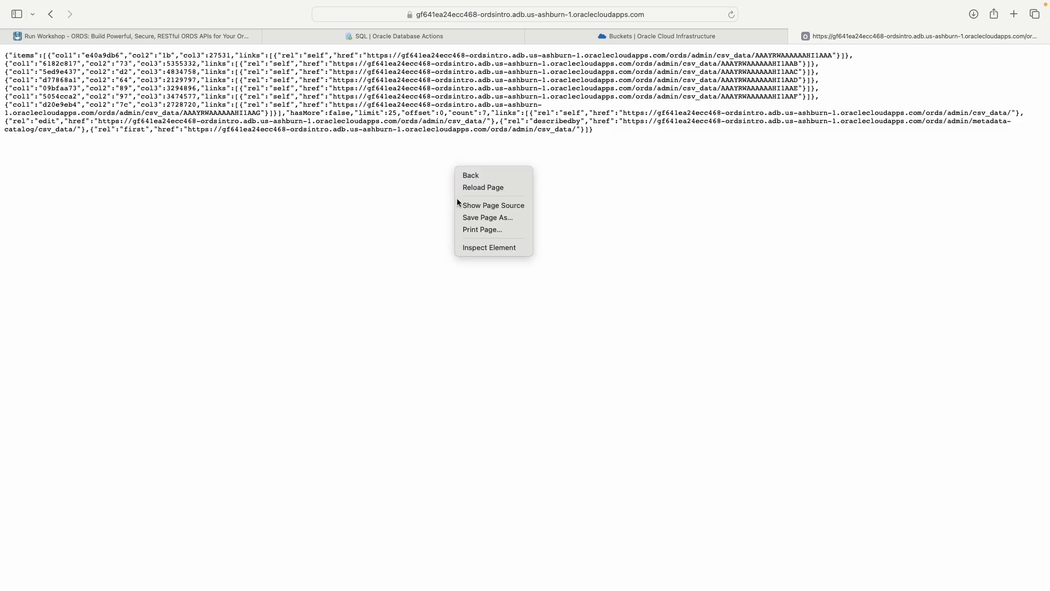
click(488, 247)
click(256, 390)
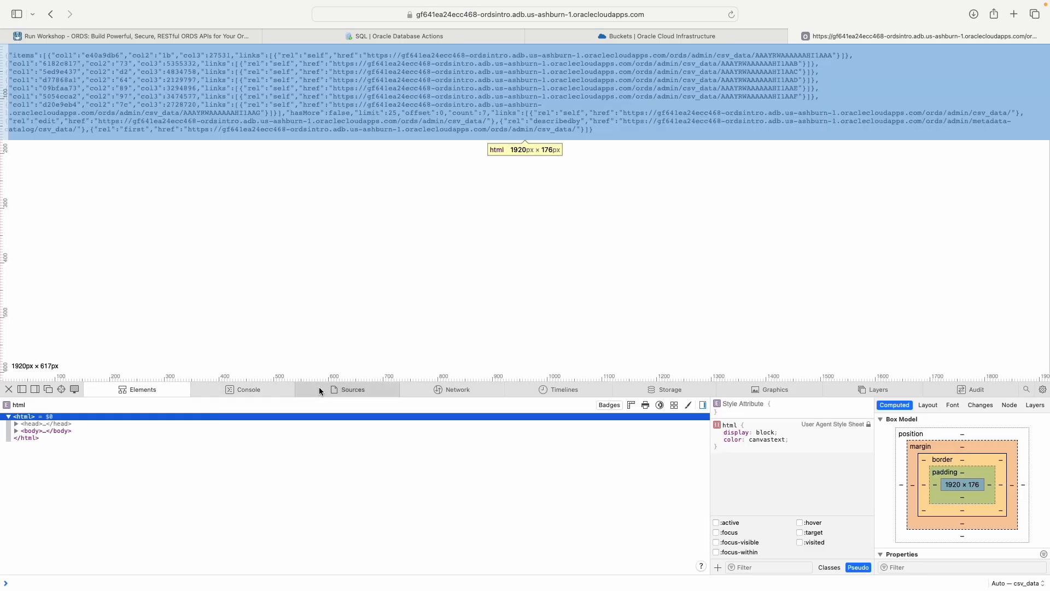
click(465, 389)
click(82, 436)
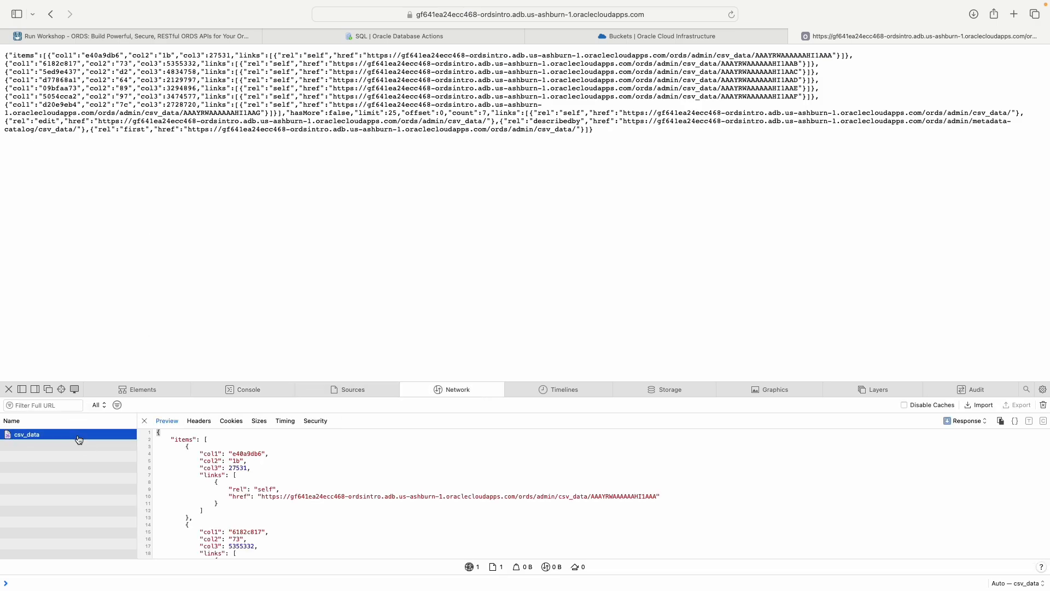
drag(284, 383, 494, 195)
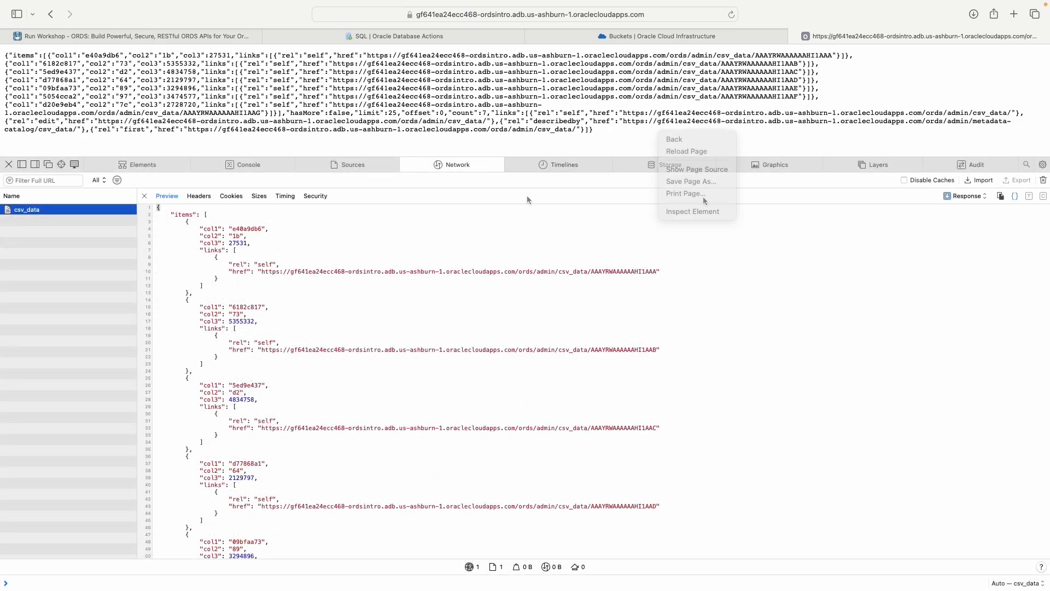
right_click(757, 96)
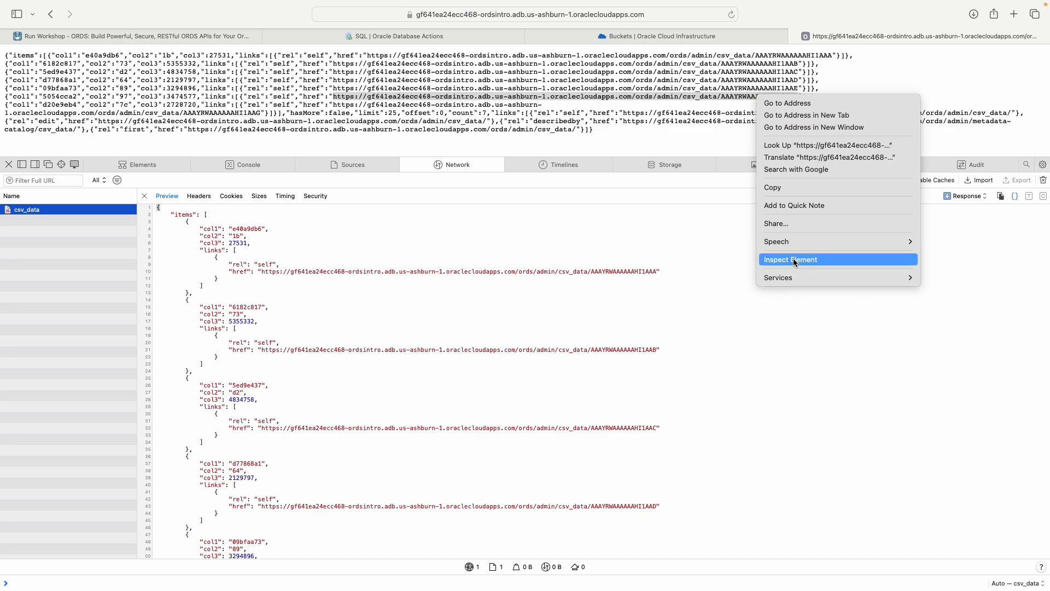
Step: Review the complete formatted JSON of the csv_data response from its first line to its last
click(667, 182)
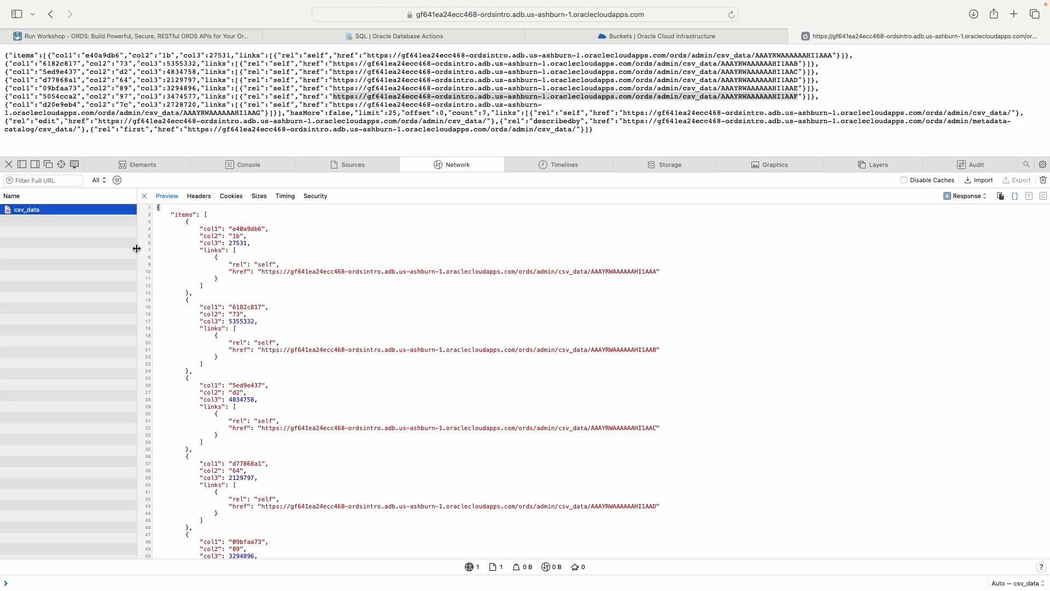
drag(154, 208, 307, 580)
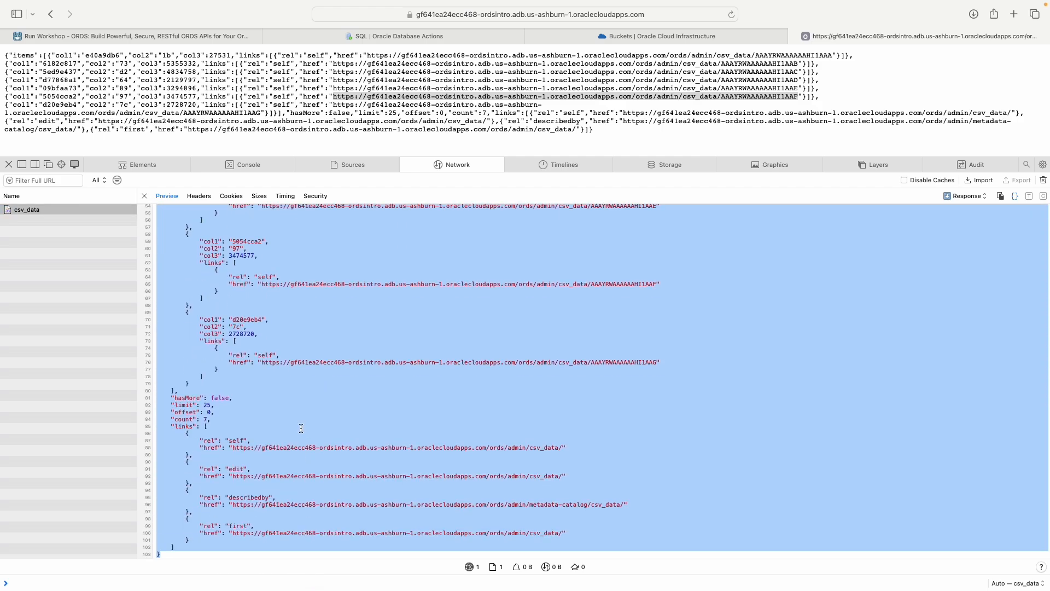
scroll(304, 465, up, 15)
click(343, 248)
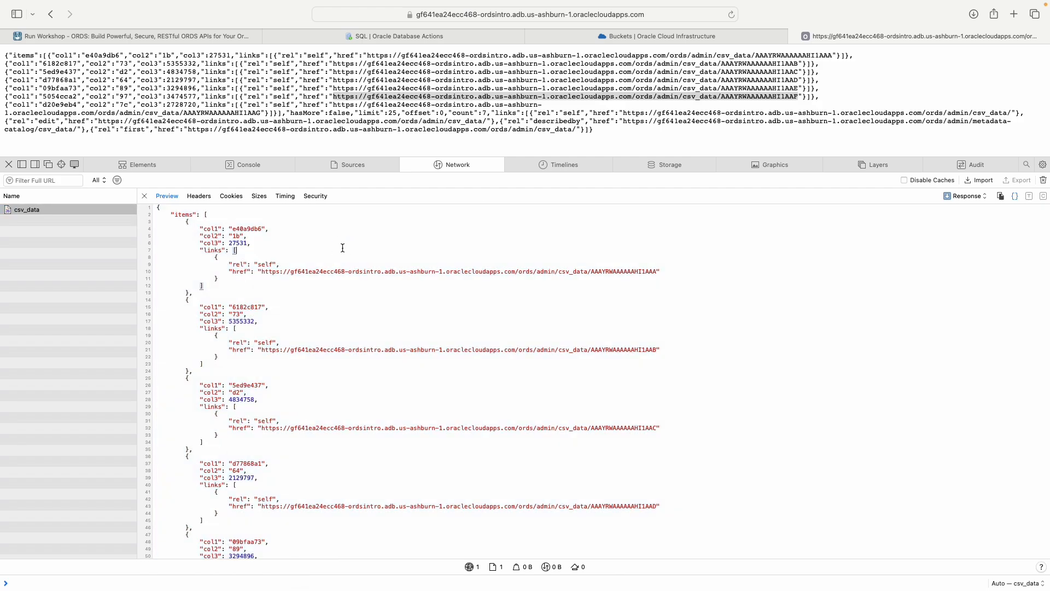
click(423, 118)
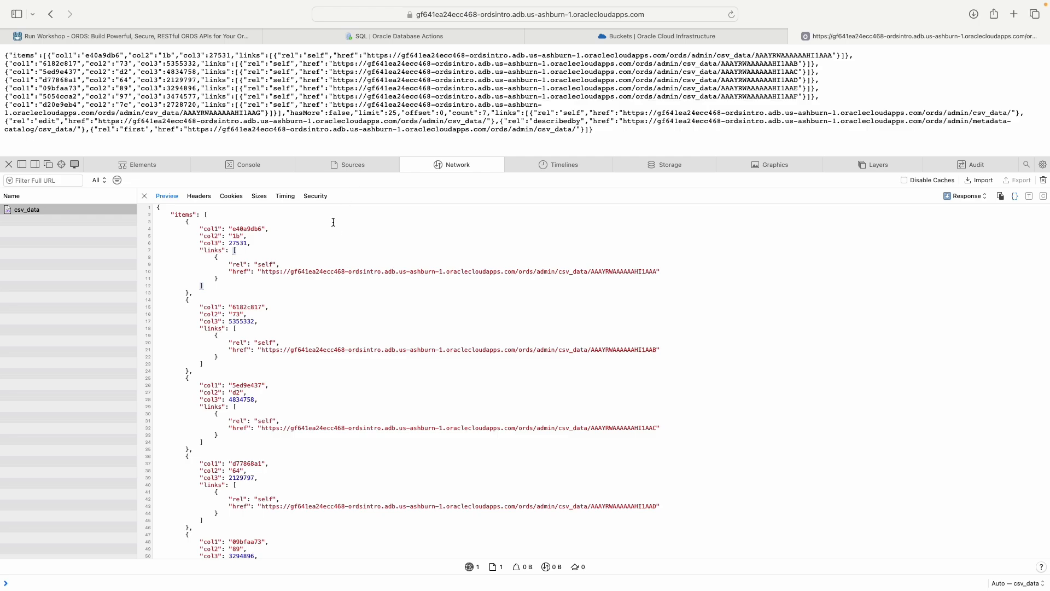
drag(158, 209, 619, 437)
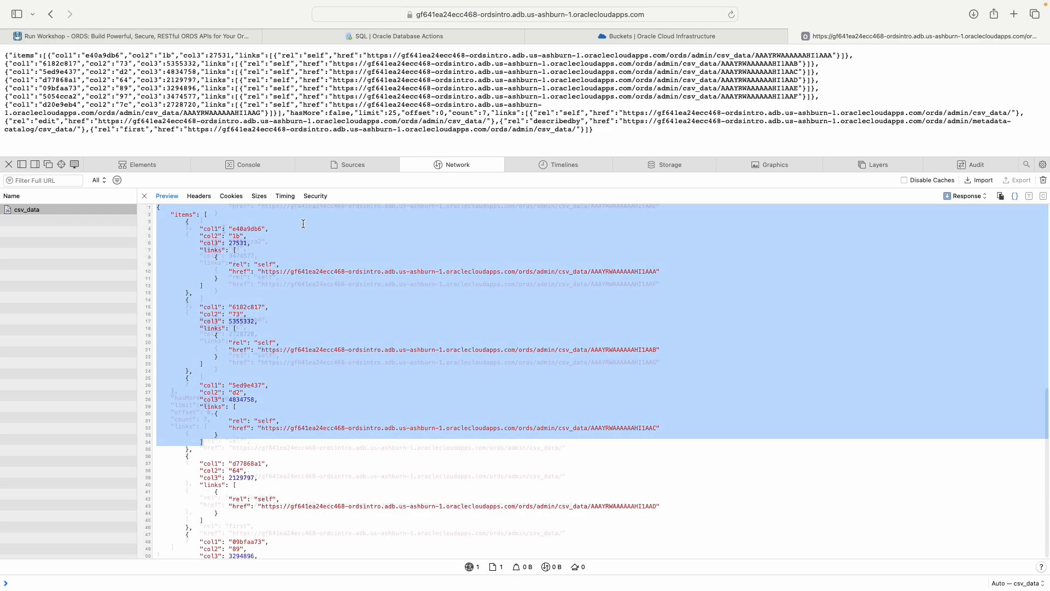
click(300, 215)
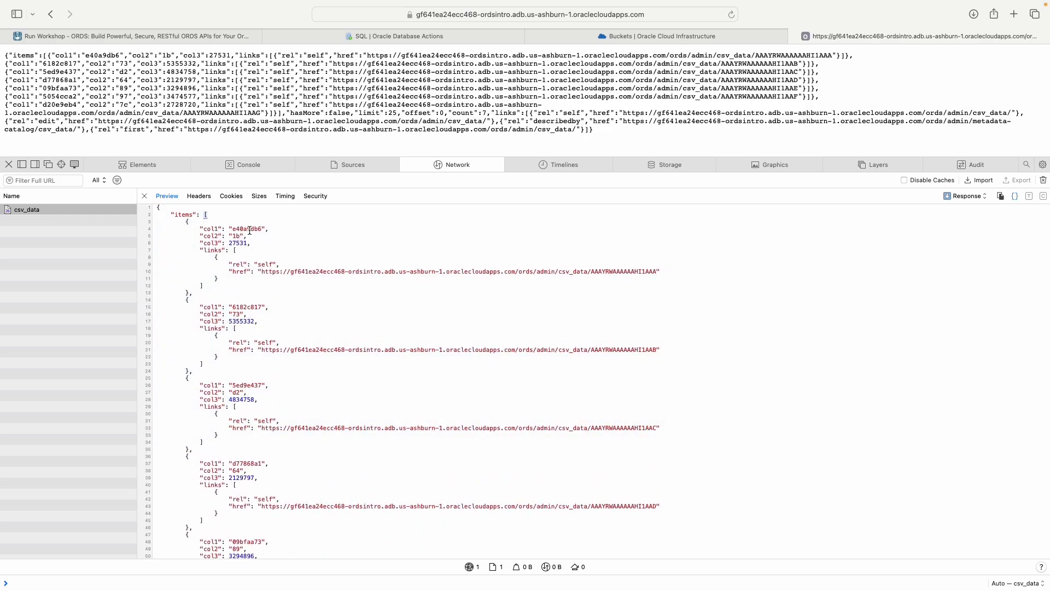
Step: Examine the items array and the column values and self links of its individual records
drag(173, 215, 193, 215)
drag(211, 228, 396, 510)
scroll(328, 410, down, 6)
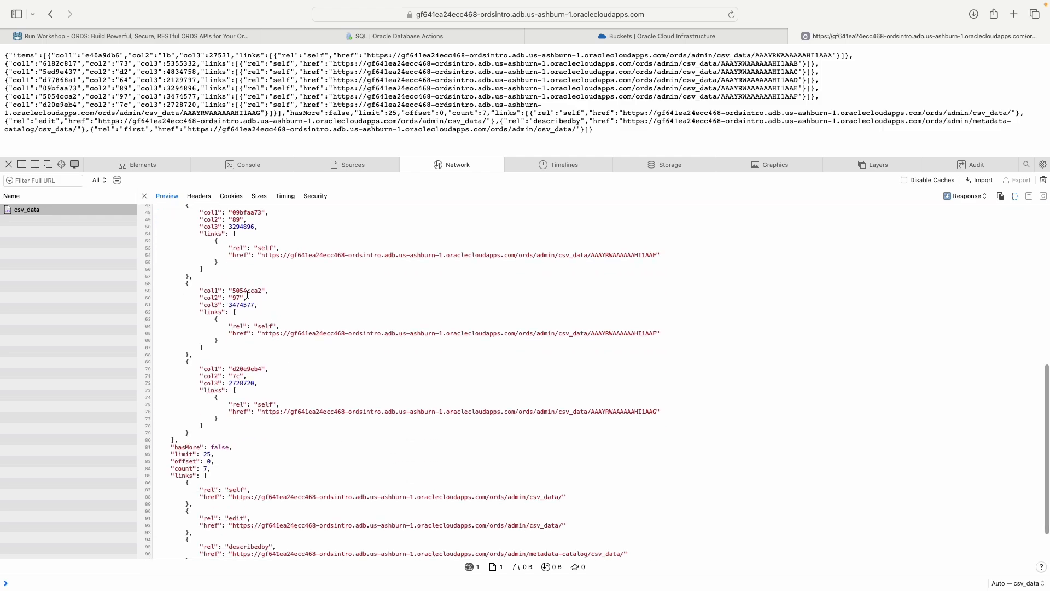
scroll(250, 328, up, 1)
drag(206, 310, 270, 346)
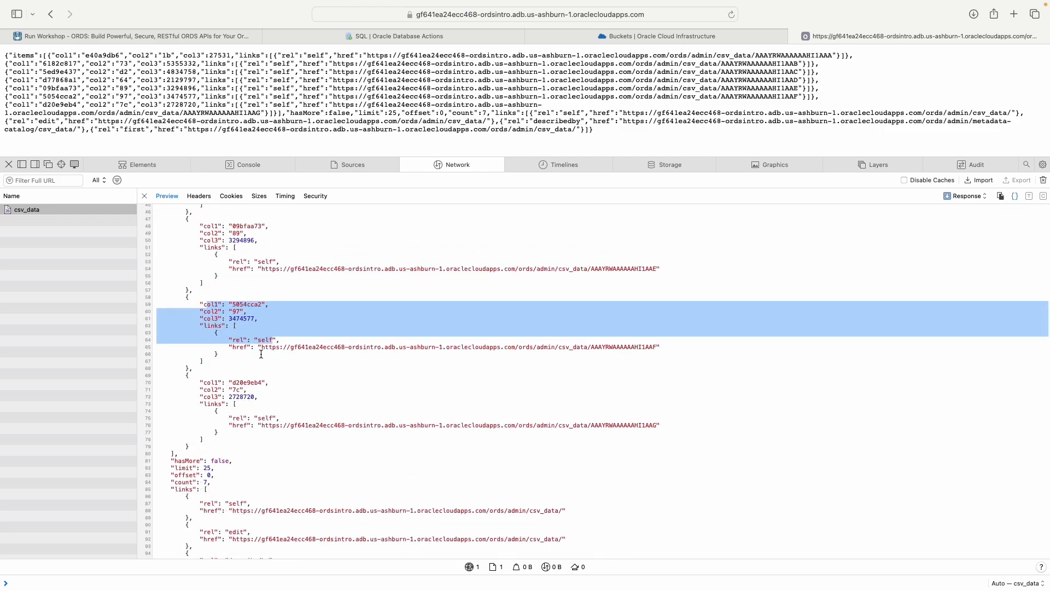
scroll(259, 356, down, 2)
Step: Examine the paging properties and links that close the JSON response, including the "first" link and its URL
drag(170, 395, 211, 430)
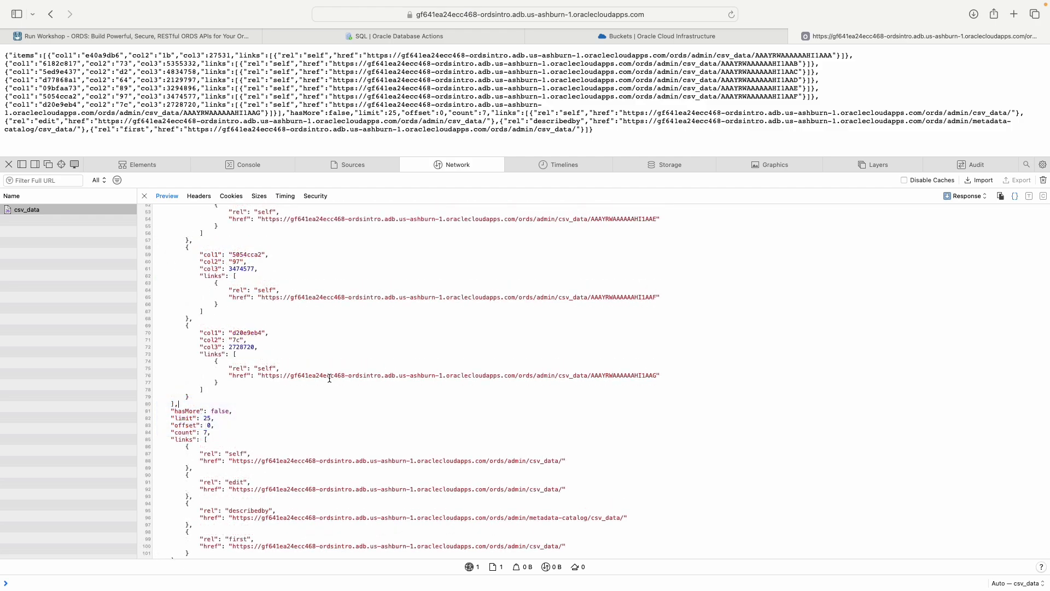
scroll(262, 379, down, 1)
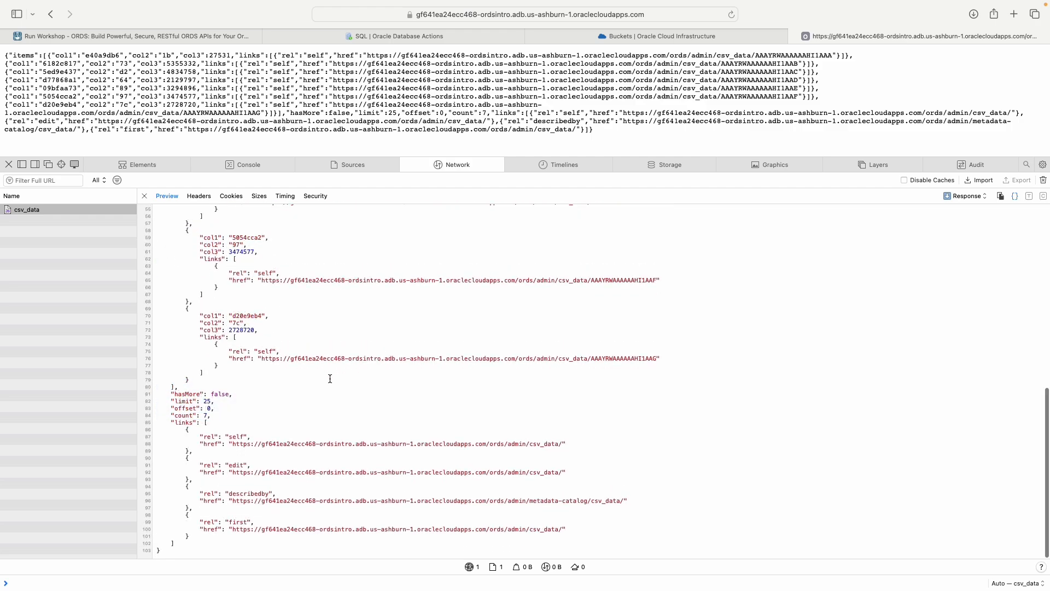
drag(262, 379, 160, 300)
scroll(262, 380, up, 1)
scroll(263, 379, down, 1)
click(247, 532)
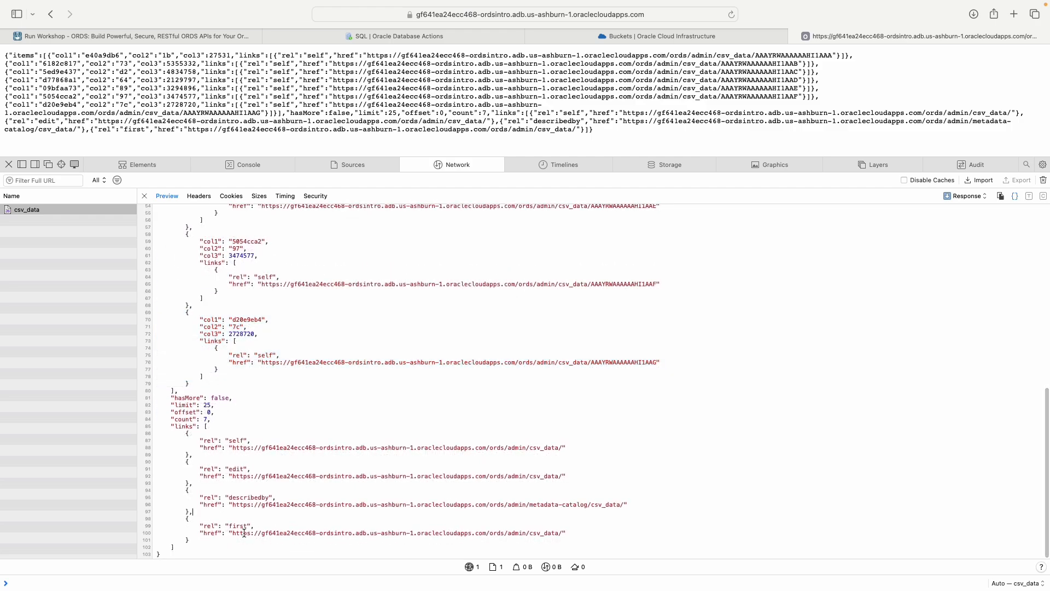
drag(201, 526, 581, 540)
click(578, 535)
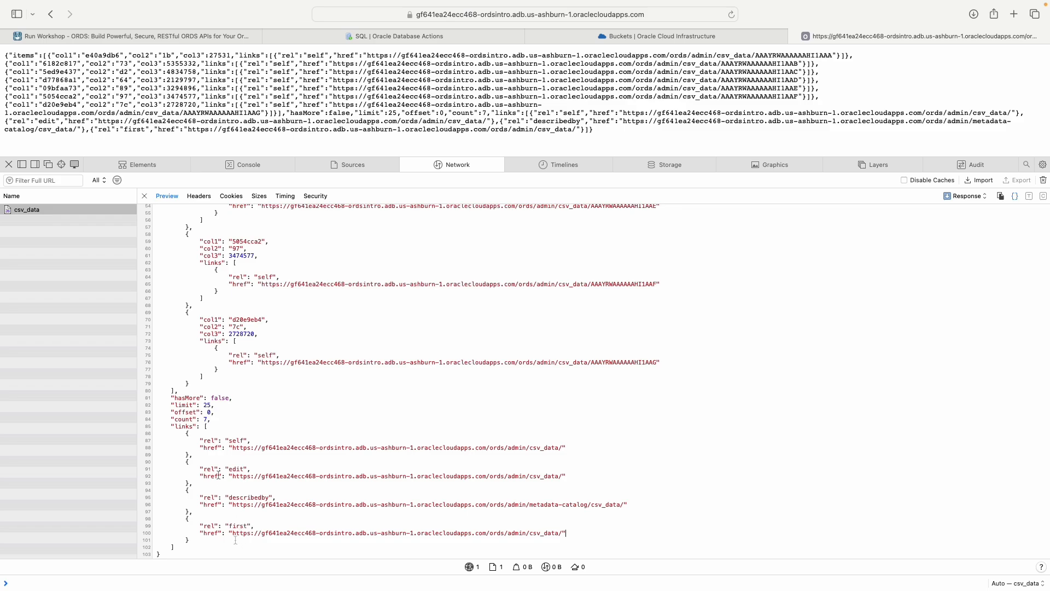
drag(201, 527, 583, 534)
click(305, 405)
Step: Examine the hasMore property in the csv_data JSON response
drag(168, 398, 250, 398)
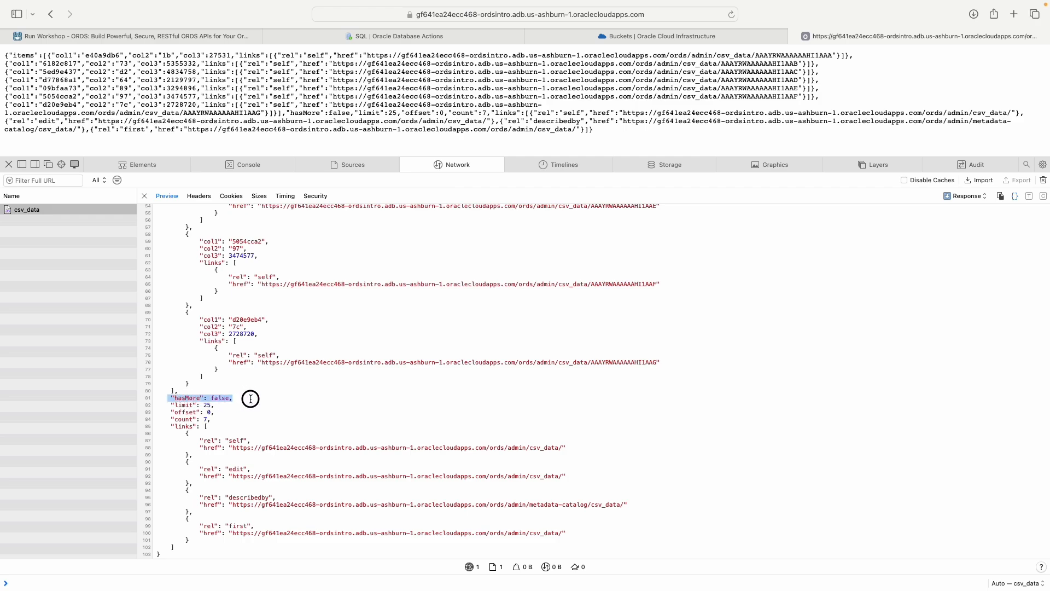
click(177, 394)
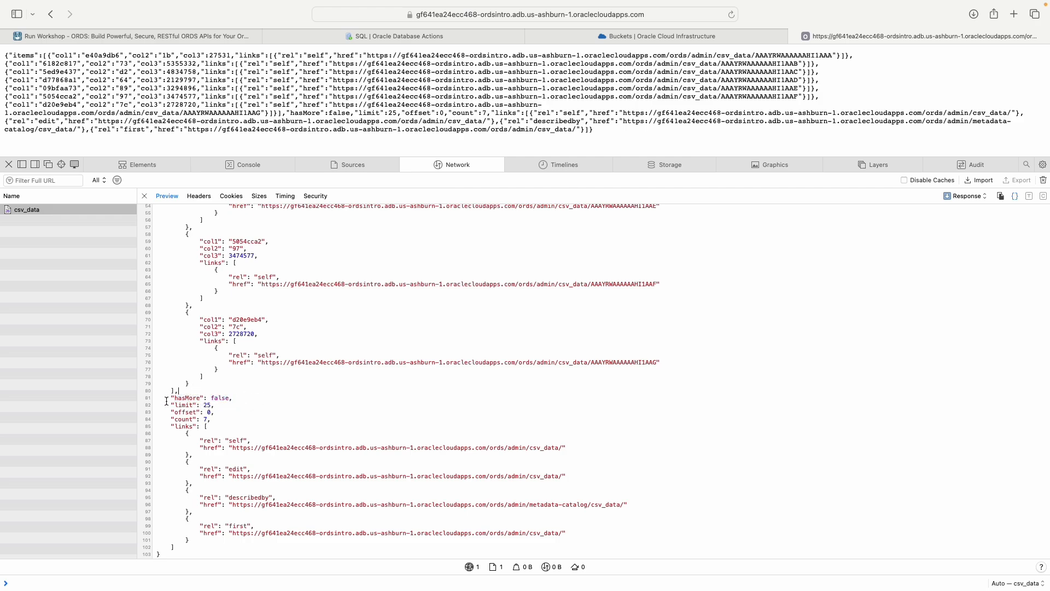
drag(173, 398, 246, 399)
click(255, 402)
drag(174, 397, 244, 397)
click(249, 396)
double_click(196, 398)
click(221, 398)
click(174, 397)
drag(174, 397, 213, 397)
Step: Return to the LiveLabs workshop, open Lab 4: Load data and create business logic, and view its objectives and task list
click(113, 37)
scroll(72, 261, down, 5)
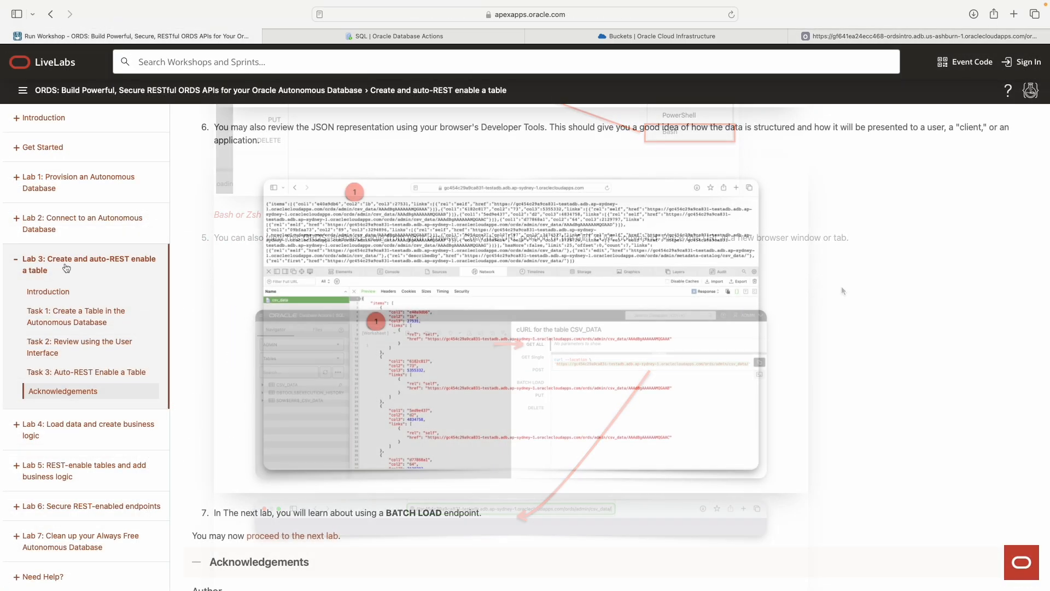
click(71, 260)
click(55, 307)
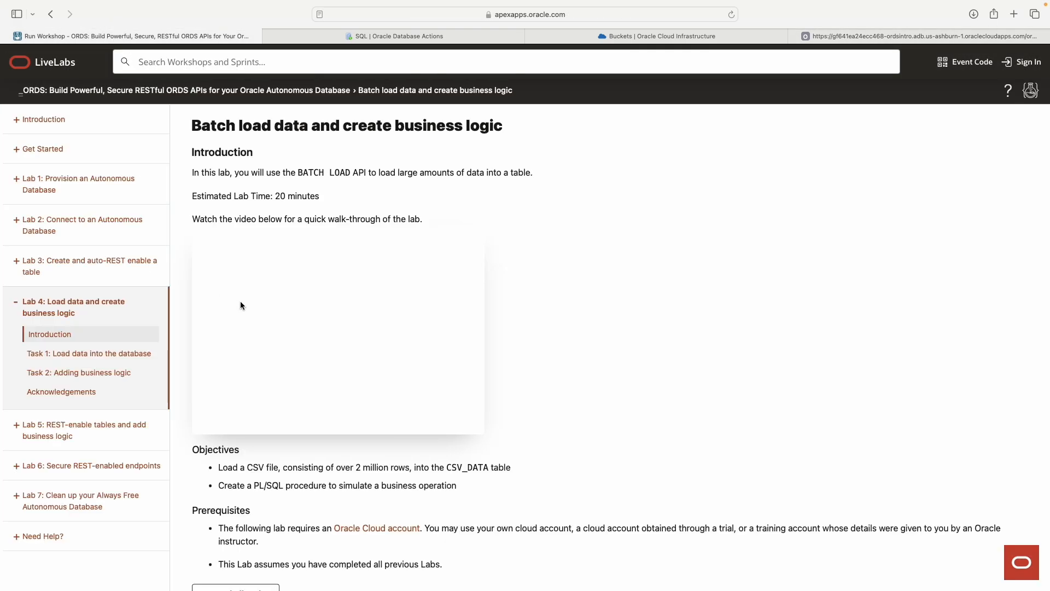
scroll(355, 305, down, 4)
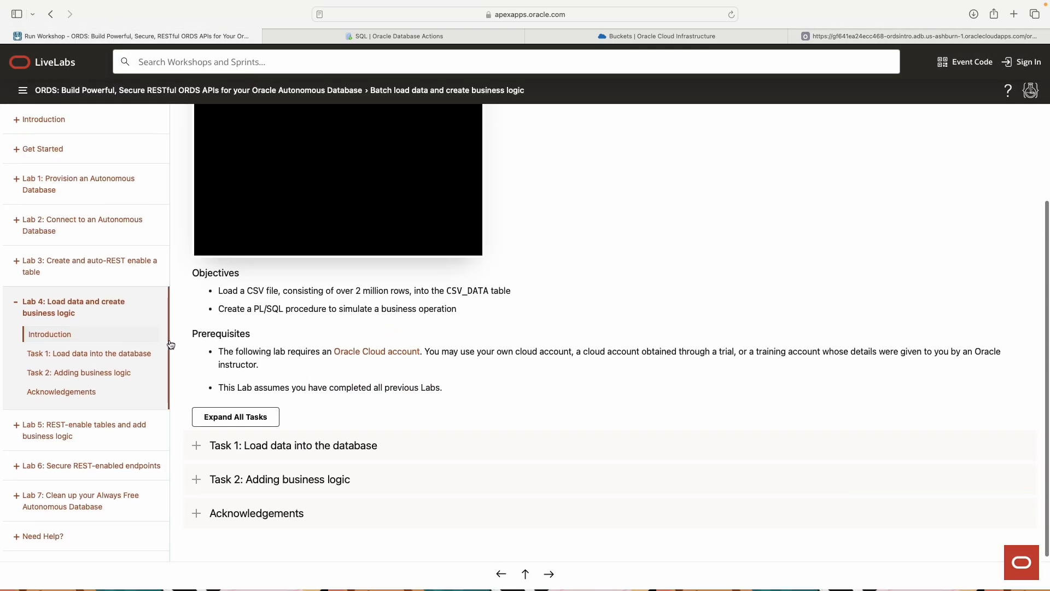